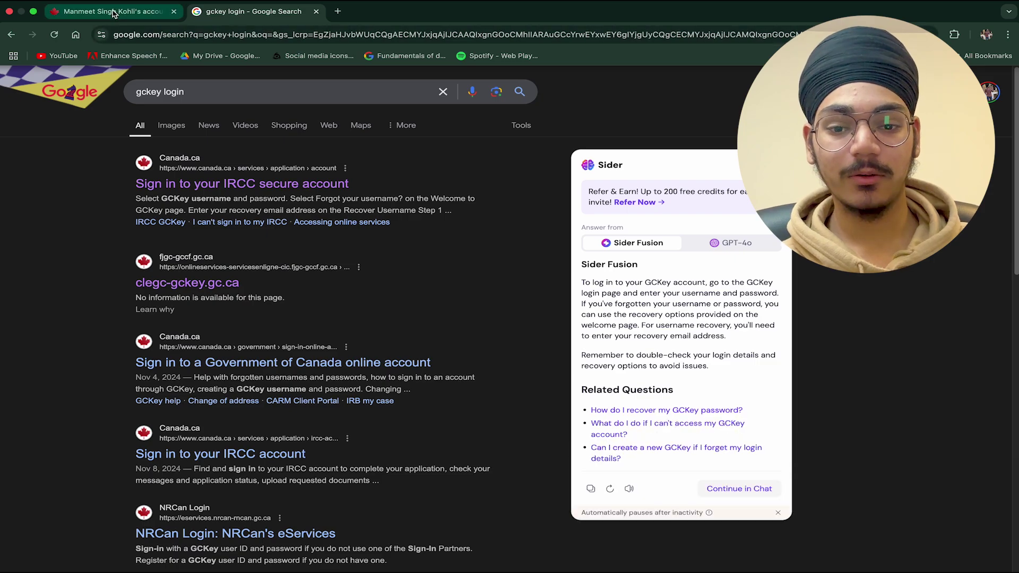
- Return to the IRCC account home and choose 'Apply to come to Canada'
click(112, 11)
scroll(399, 200, down, 1)
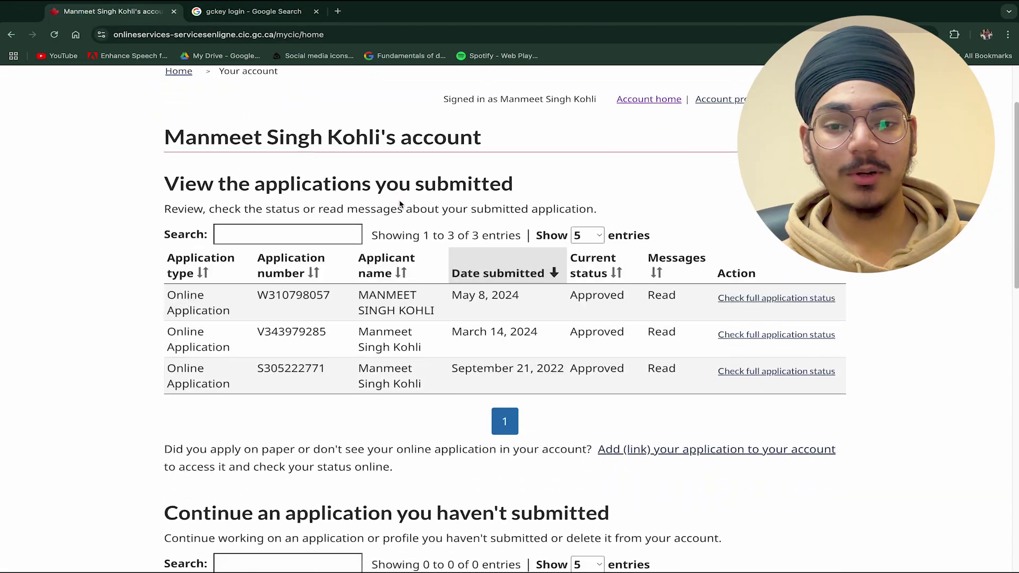
scroll(394, 202, up, 2)
scroll(394, 202, down, 7)
scroll(394, 209, down, 5)
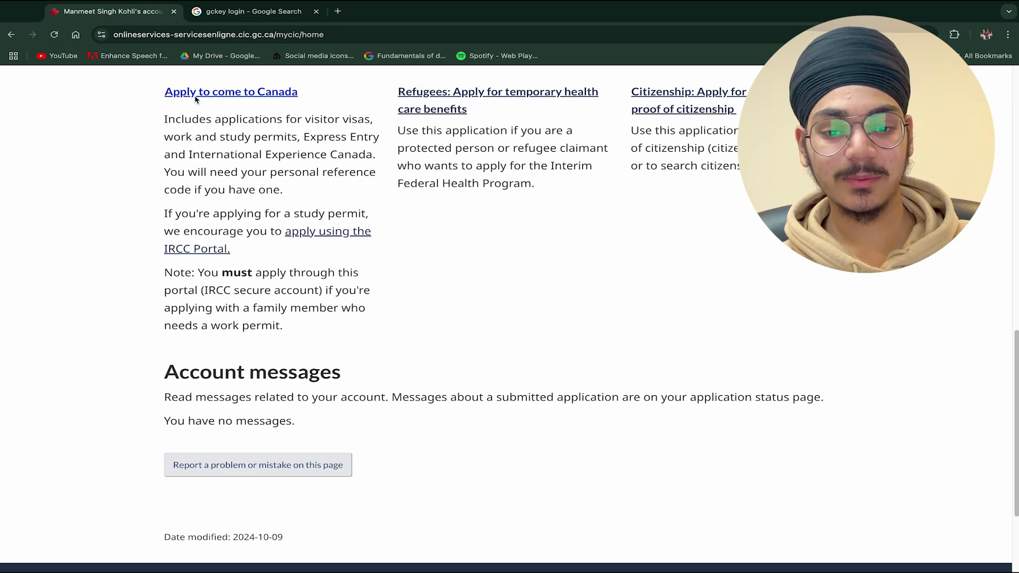
click(195, 99)
- Read down the Personal checklist page past the Personal Reference Code section
scroll(222, 127, down, 4)
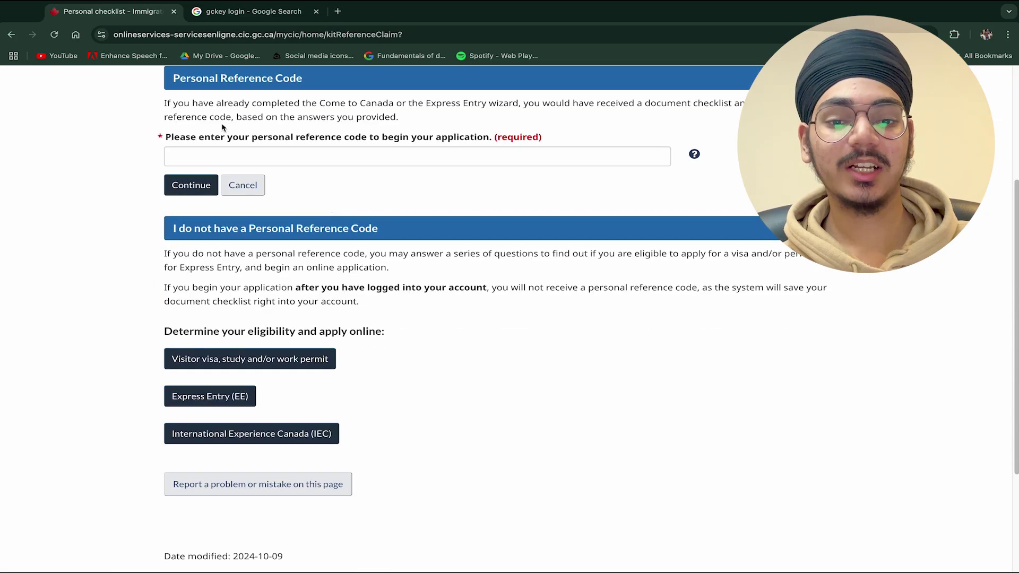
drag(168, 78, 305, 86)
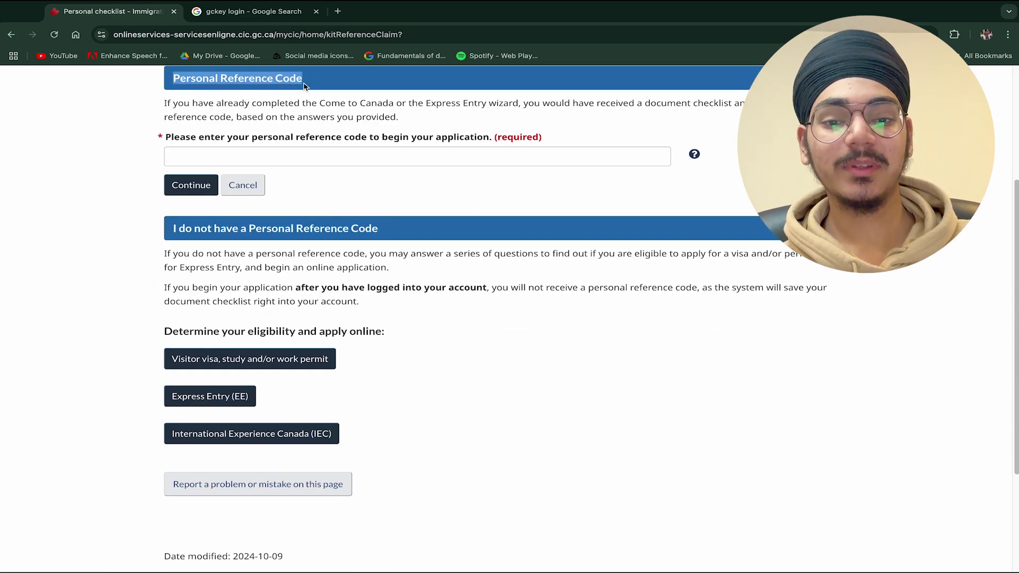
click(304, 85)
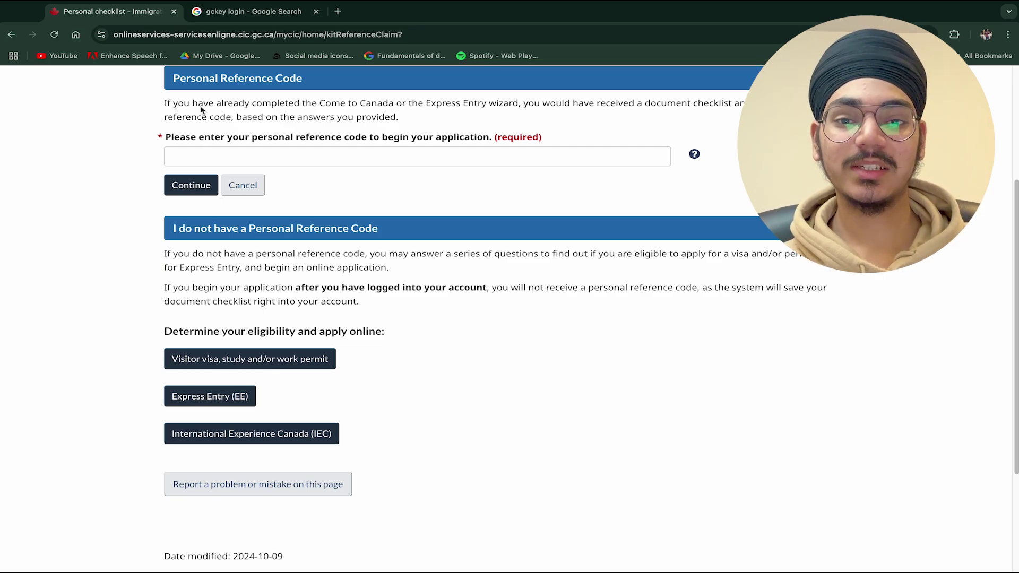
scroll(189, 126, down, 3)
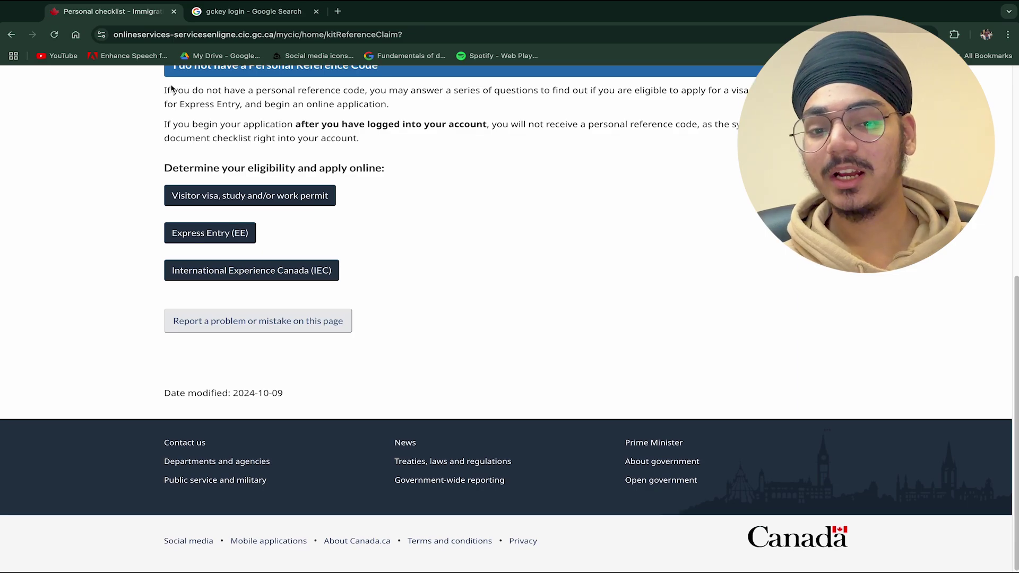
- Start the visitor visa, study or work questionnaire, choosing Work for more than 6 months
click(206, 198)
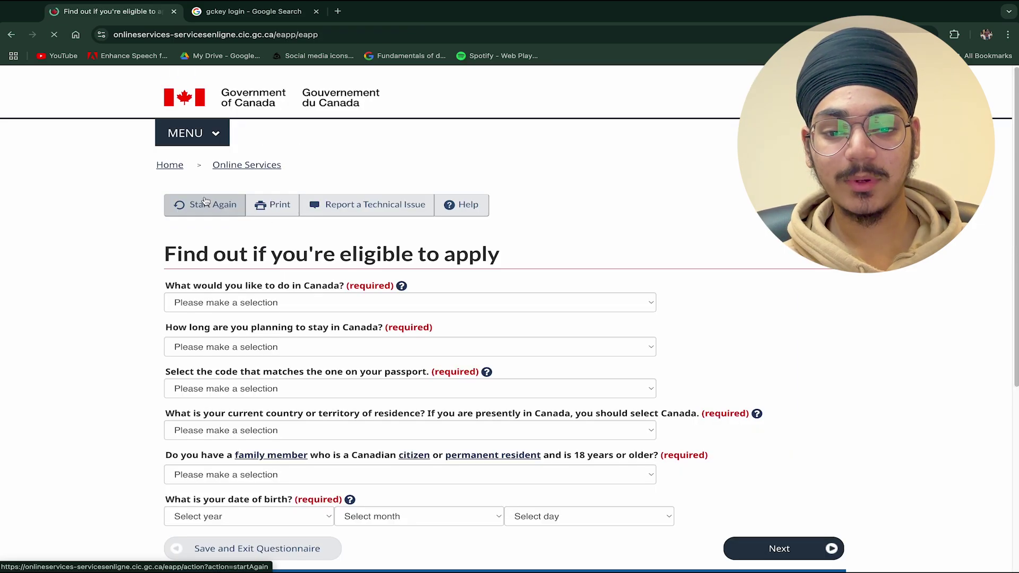
scroll(546, 242, down, 1)
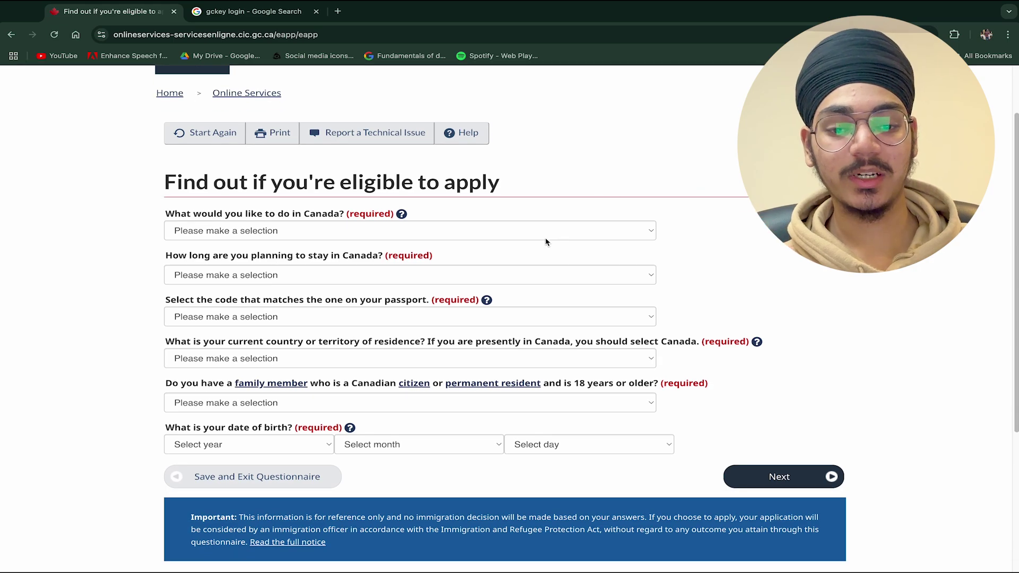
click(521, 232)
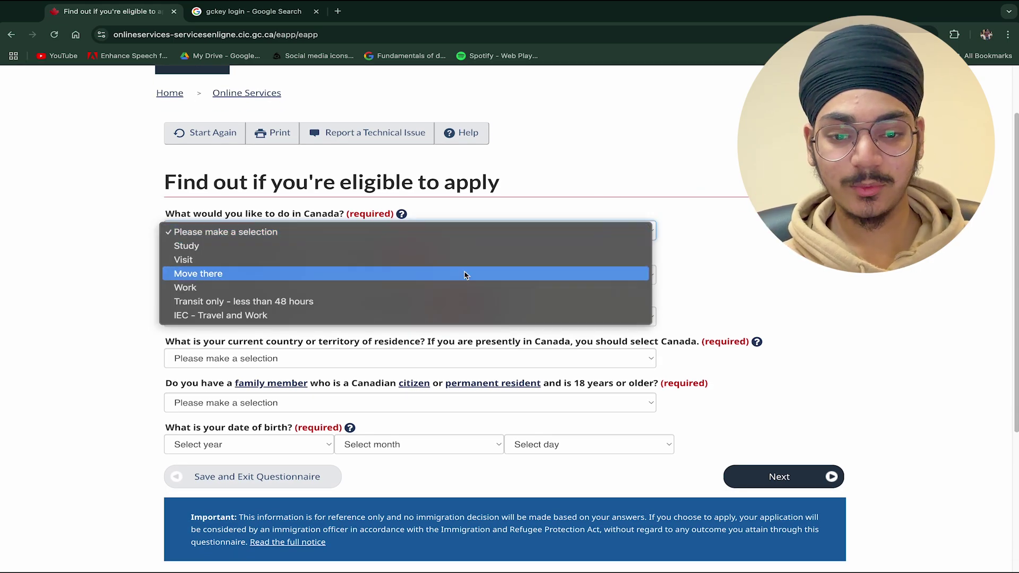
click(450, 293)
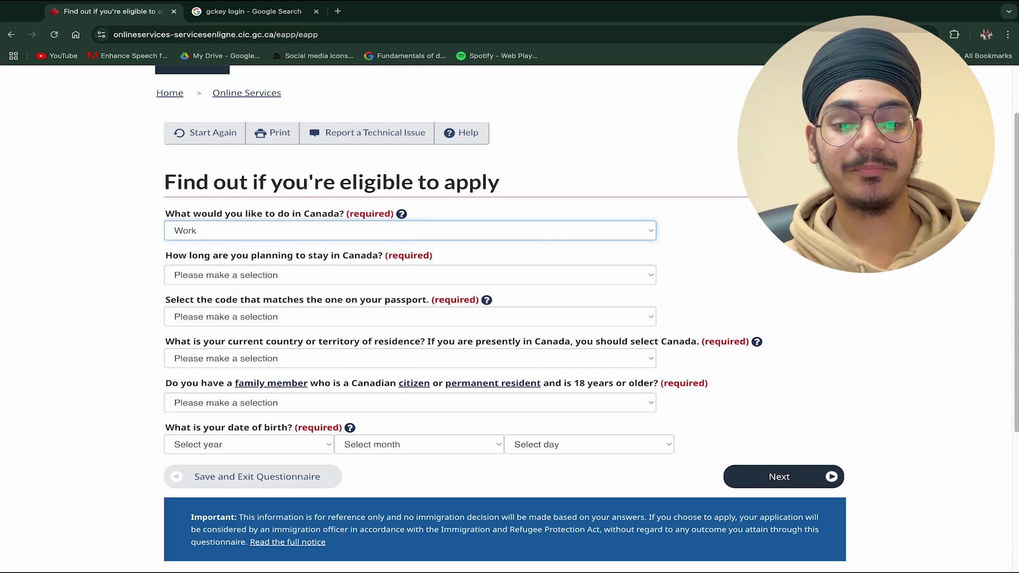
scroll(451, 294, down, 3)
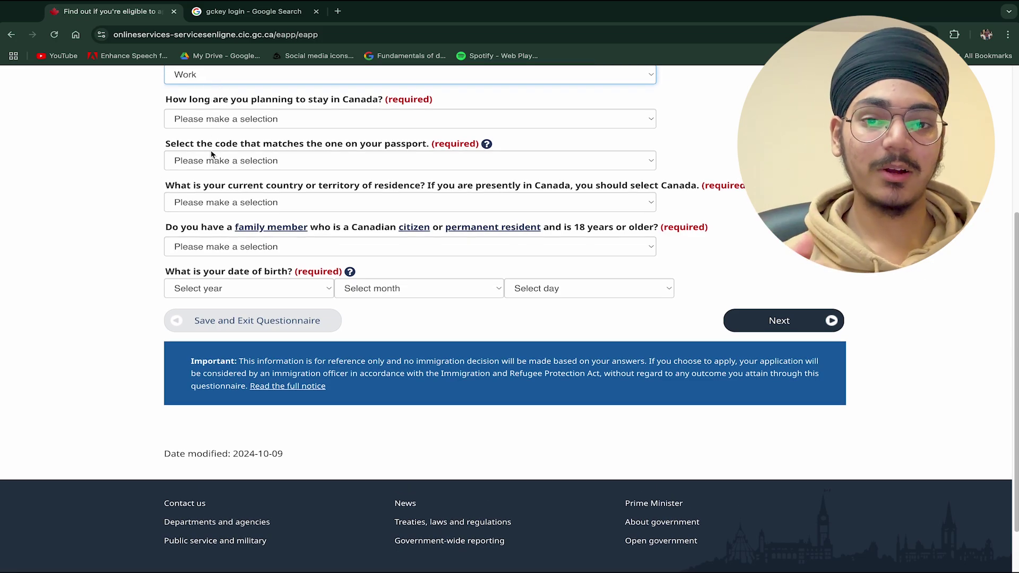
click(245, 118)
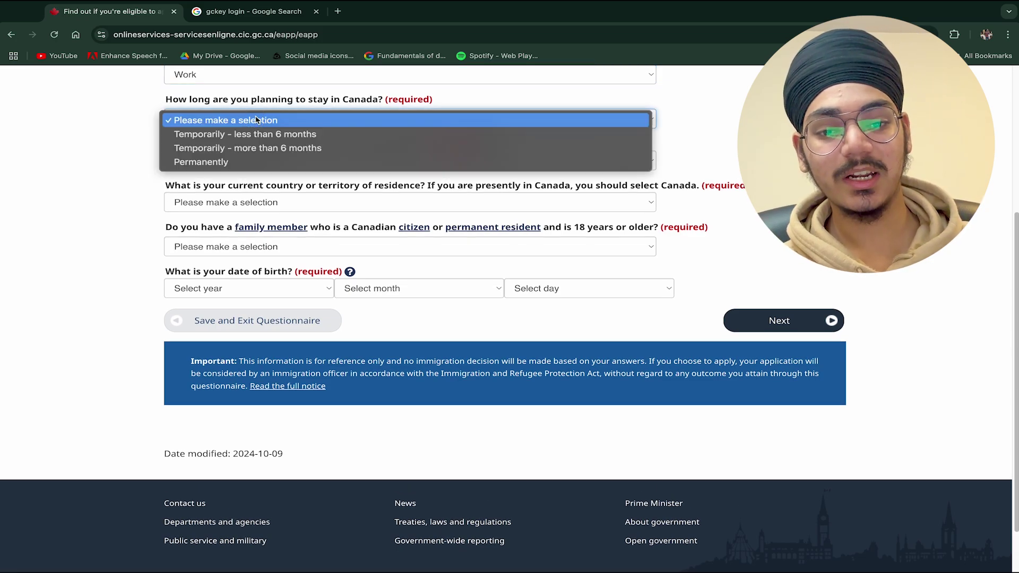
click(355, 149)
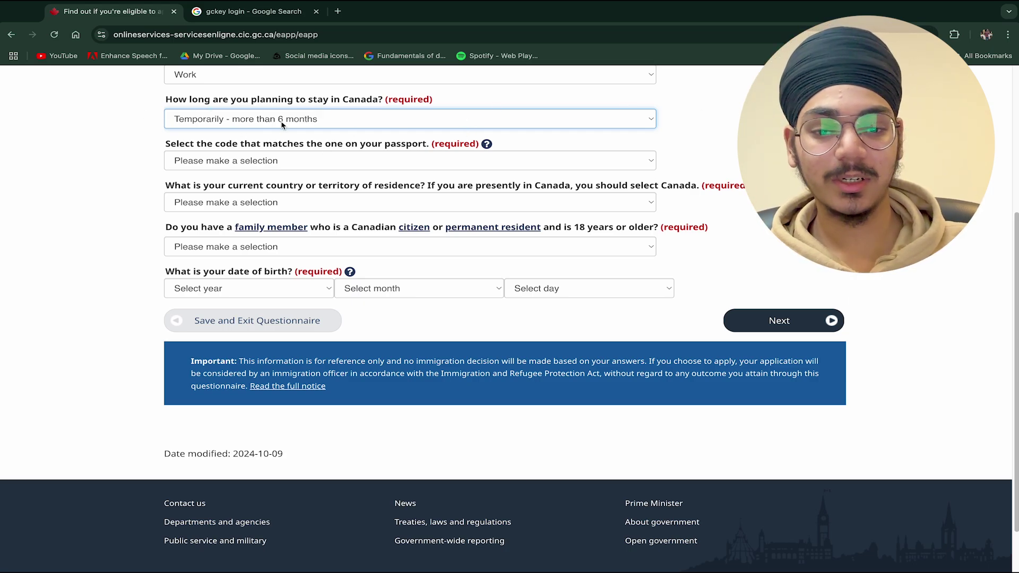
- Set the passport code to IND and the country of residence to Canada
click(256, 165)
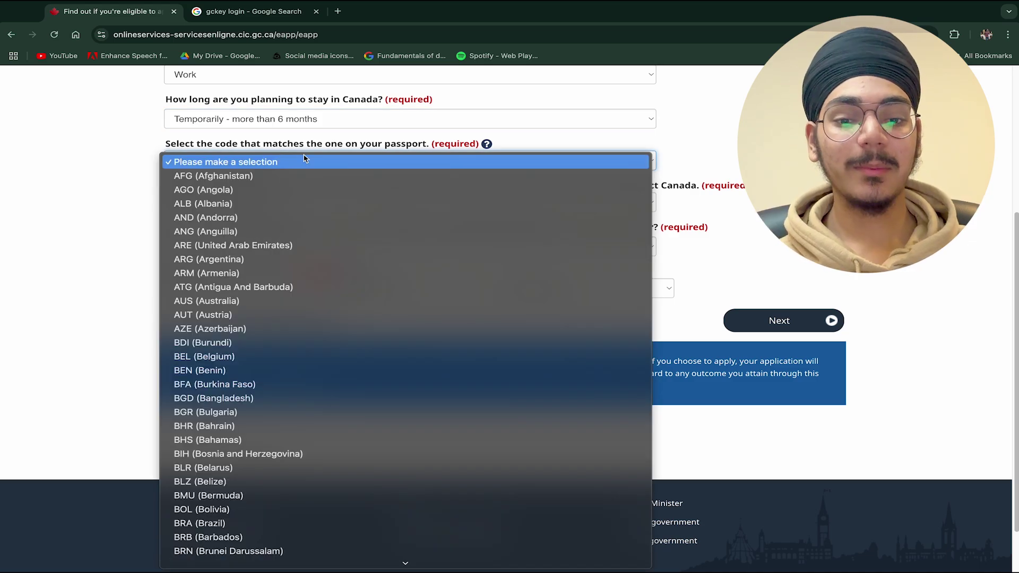
text(ind)
key(Return)
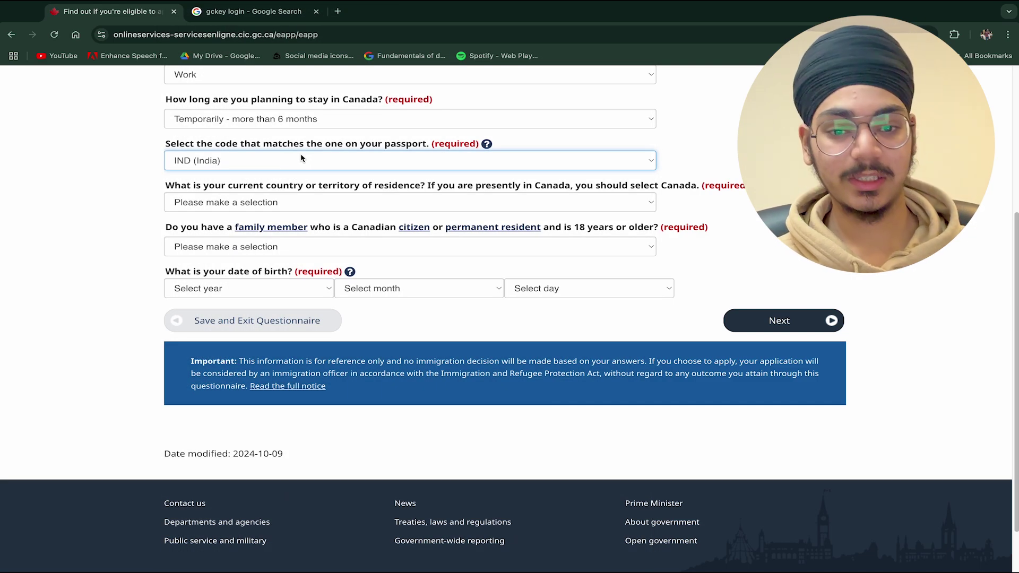
scroll(223, 186, down, 1)
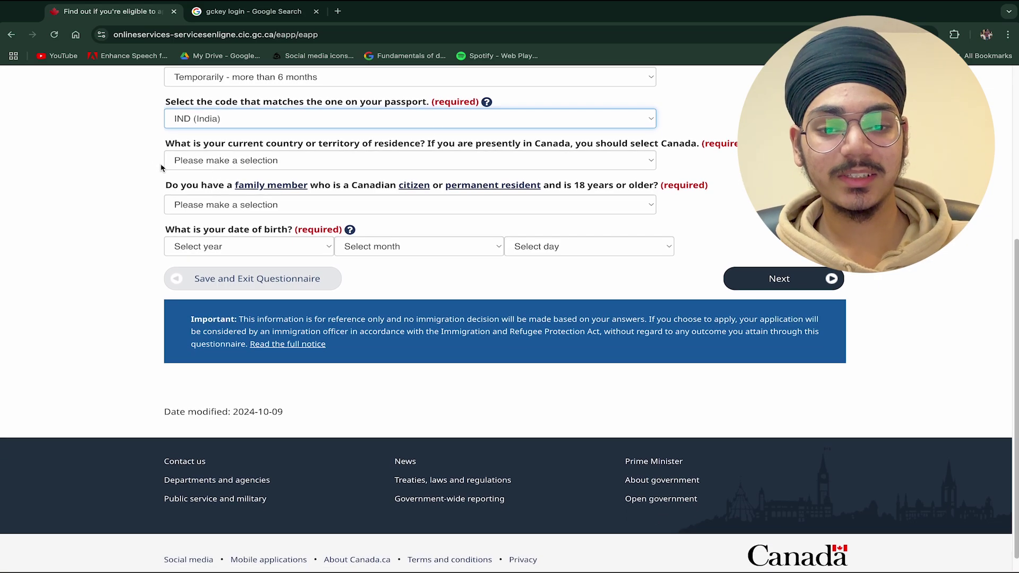
drag(155, 139, 423, 142)
click(403, 160)
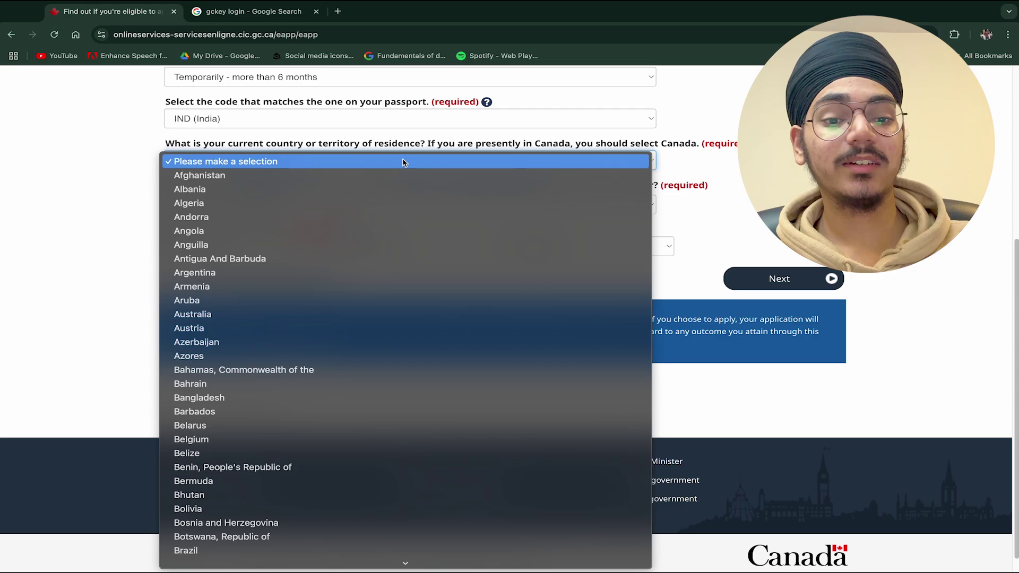
text(canada)
key(Return)
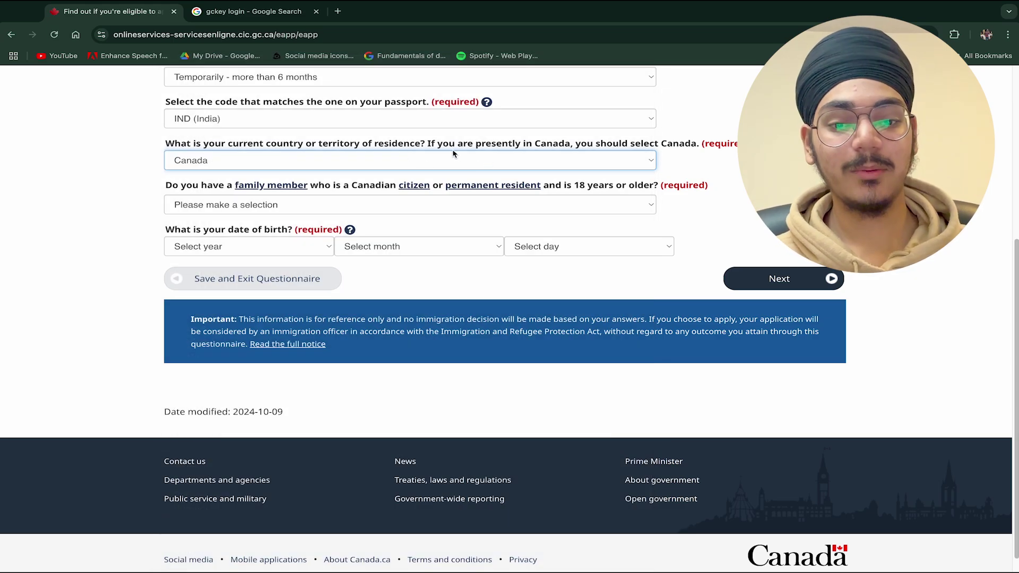
- Answer No to having a Canadian family member, enter the birth date, and submit
scroll(447, 158, down, 1)
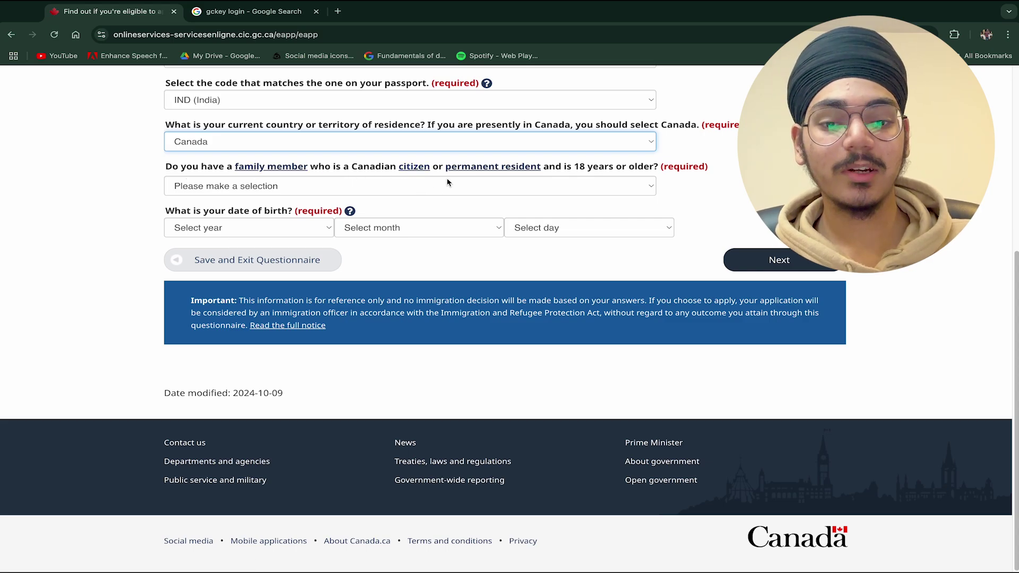
click(416, 184)
click(393, 214)
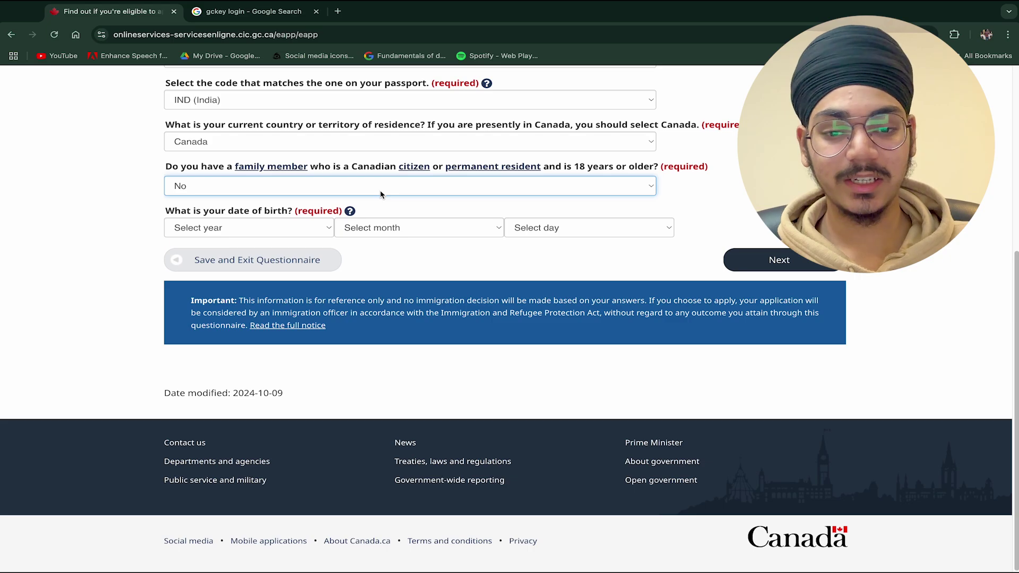
click(264, 236)
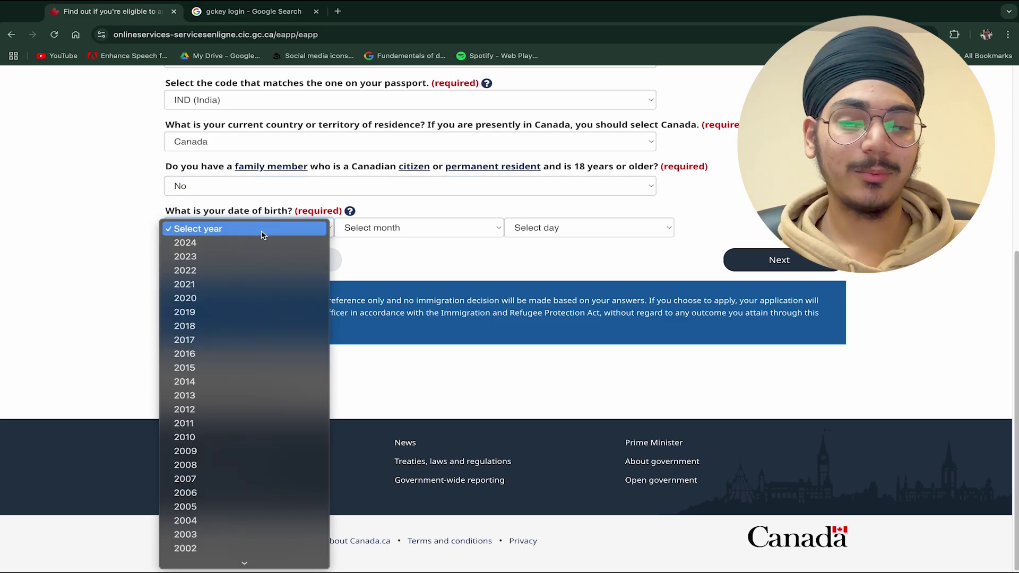
key(Down)
key(Down)
key(Down)
key(Down)
key(Down)
key(Down)
key(Down)
key(Down)
key(Down)
key(Down)
key(Down)
key(Down)
key(Down)
key(Down)
key(Down)
key(Down)
key(Down)
key(Down)
key(Down)
key(Down)
key(Return)
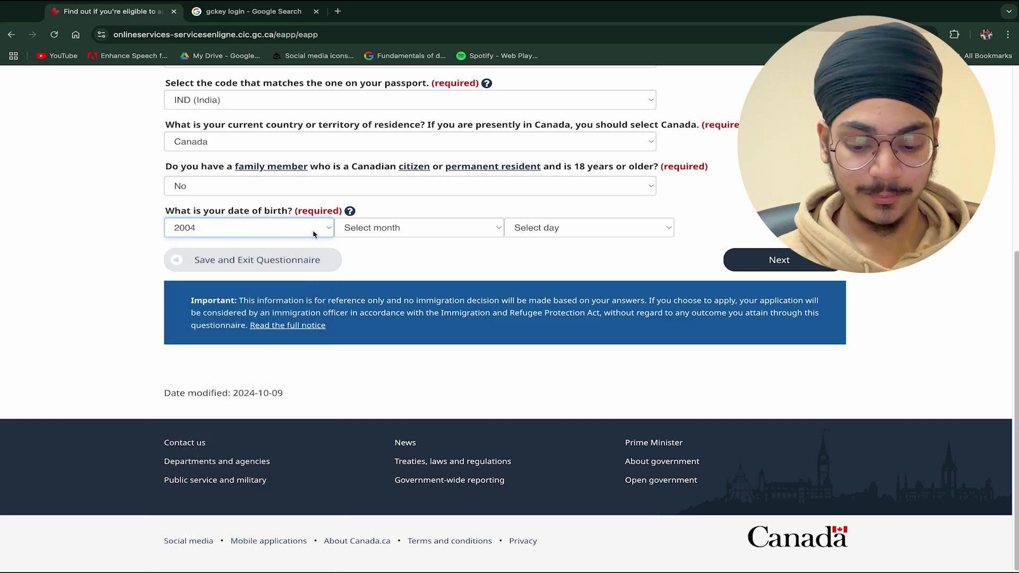
click(396, 231)
click(400, 320)
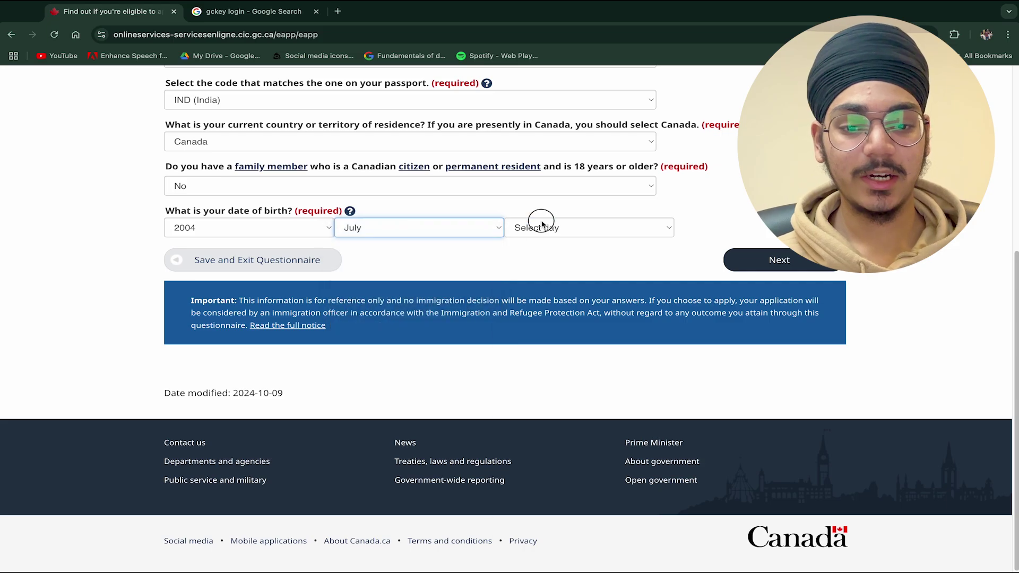
click(542, 223)
click(544, 224)
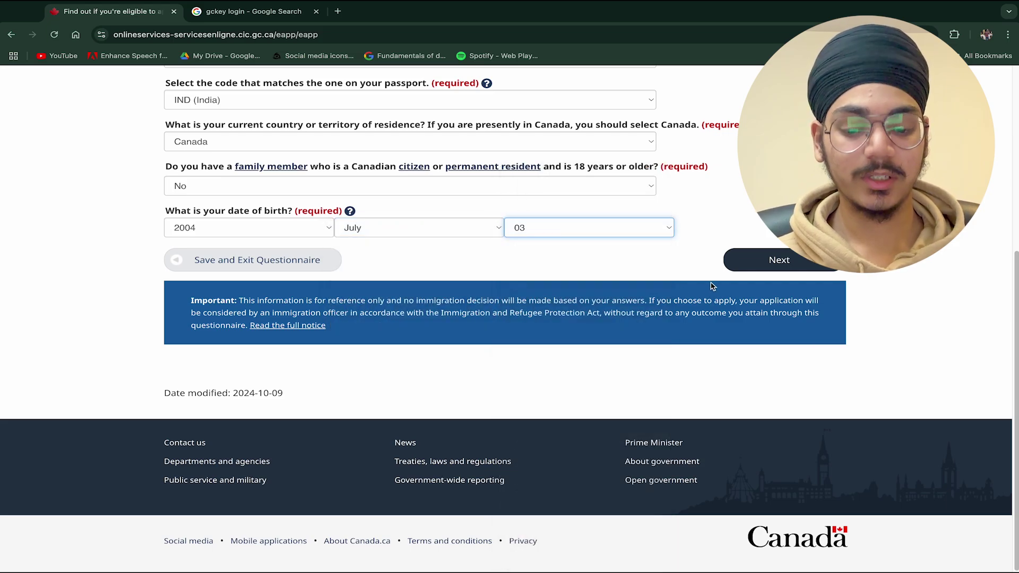
click(734, 260)
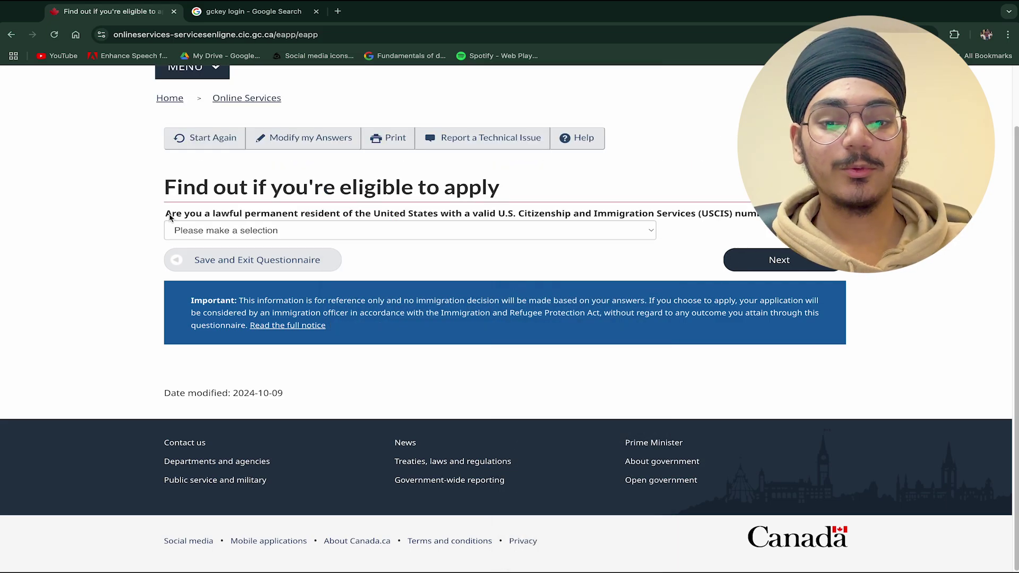
- Answer No to being a U.S. permanent resident and continue
click(547, 234)
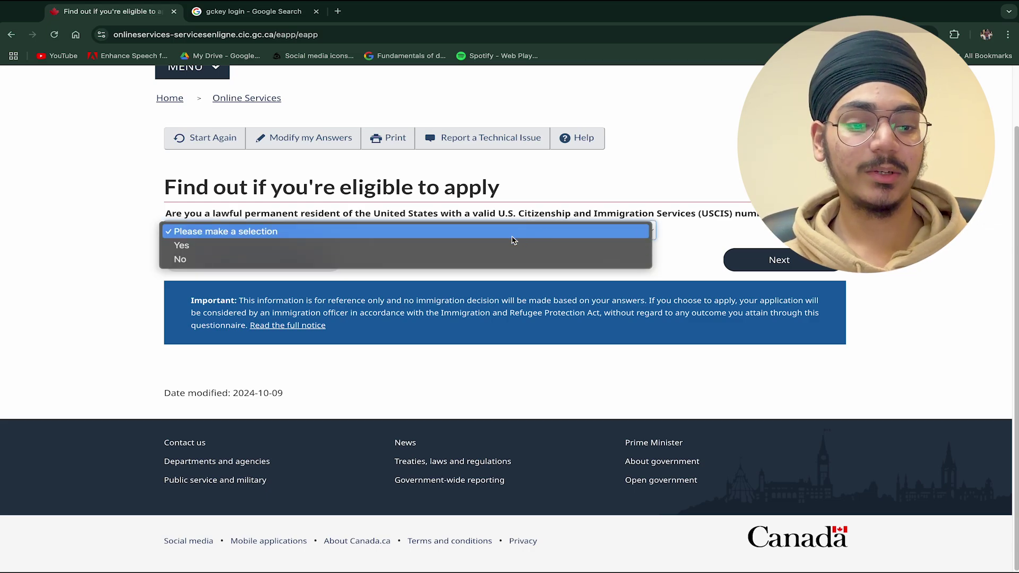
click(486, 261)
click(758, 261)
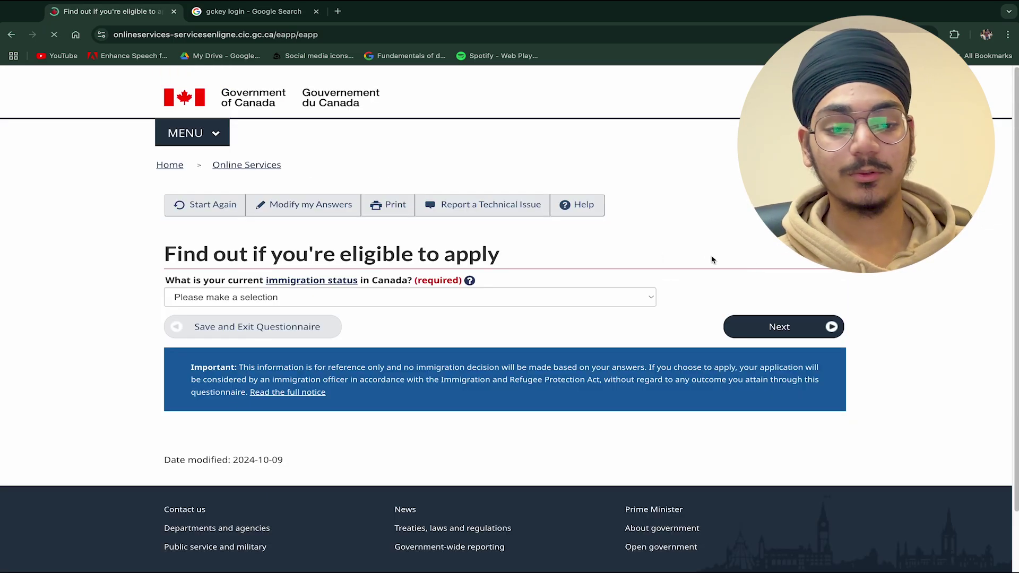
- Choose Worker as the current immigration status in Canada
scroll(587, 243, down, 2)
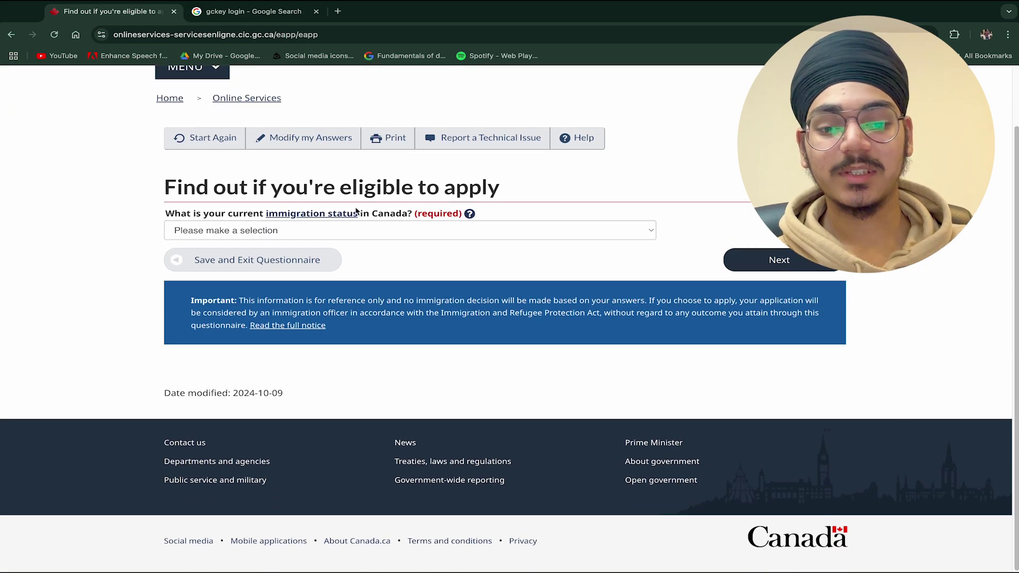
drag(159, 219, 539, 207)
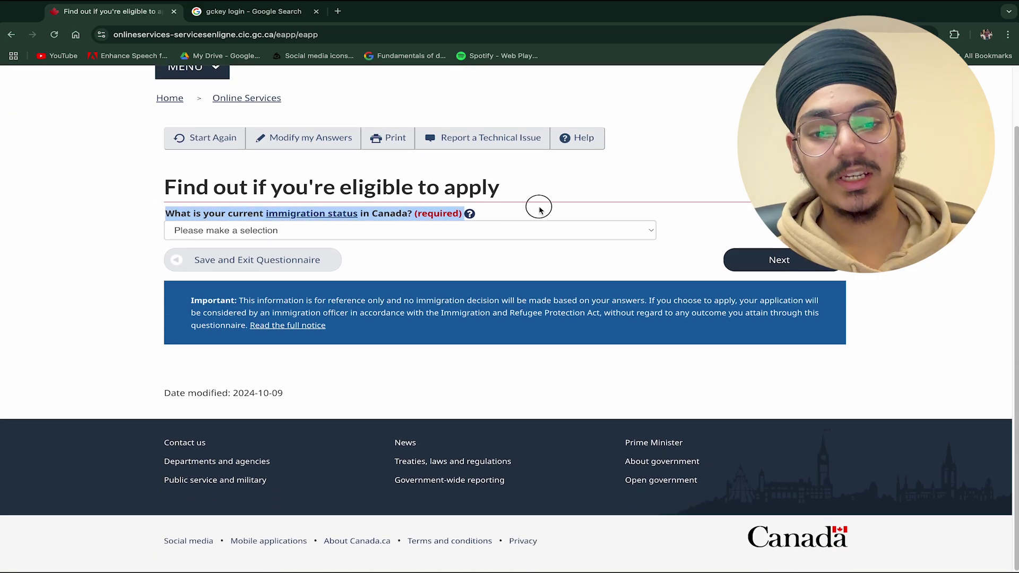
click(539, 207)
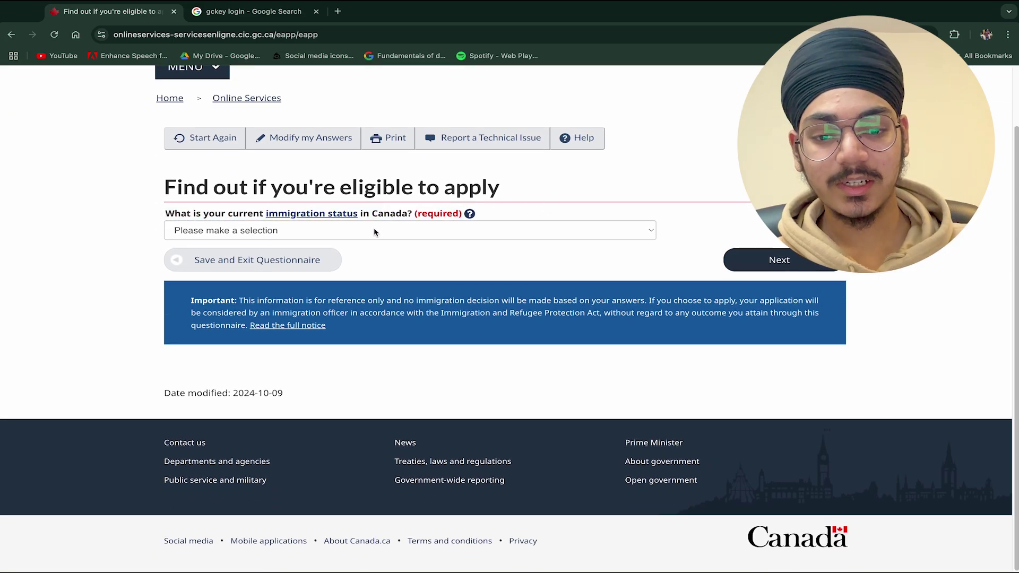
click(379, 235)
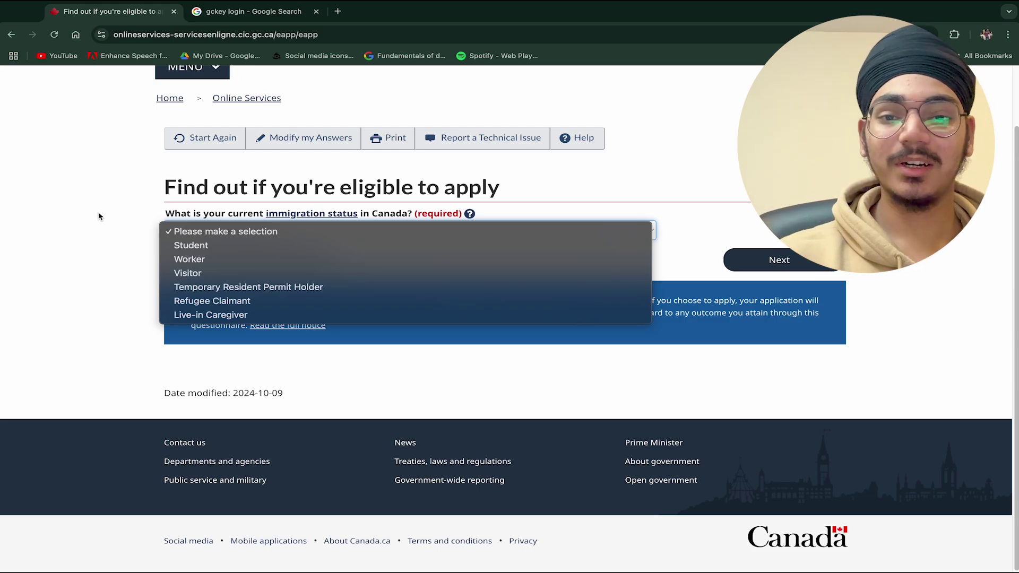
click(197, 258)
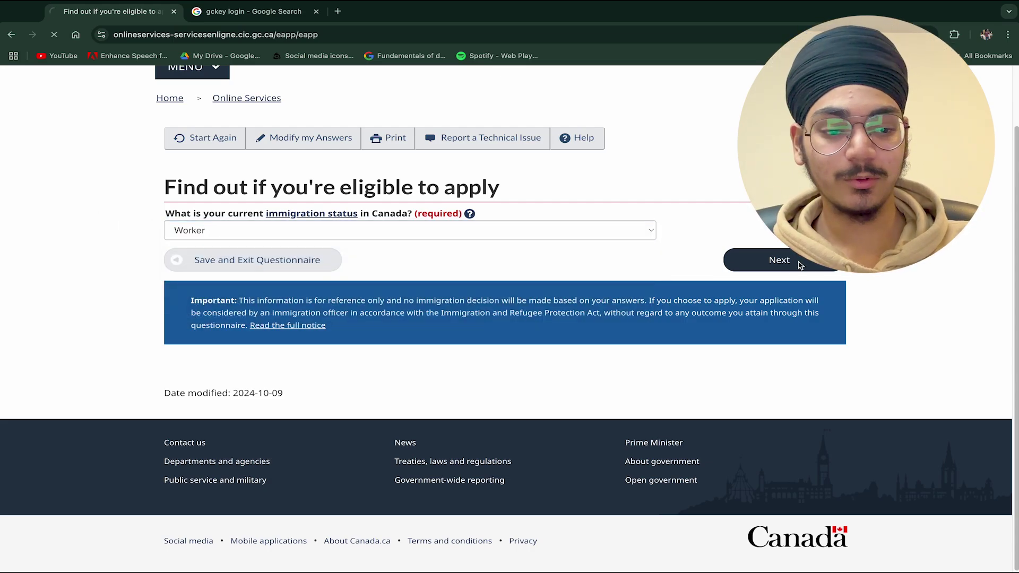
- Answer No to the screening, spouse/dependent and foreign officer questions, then submit
scroll(557, 226, down, 4)
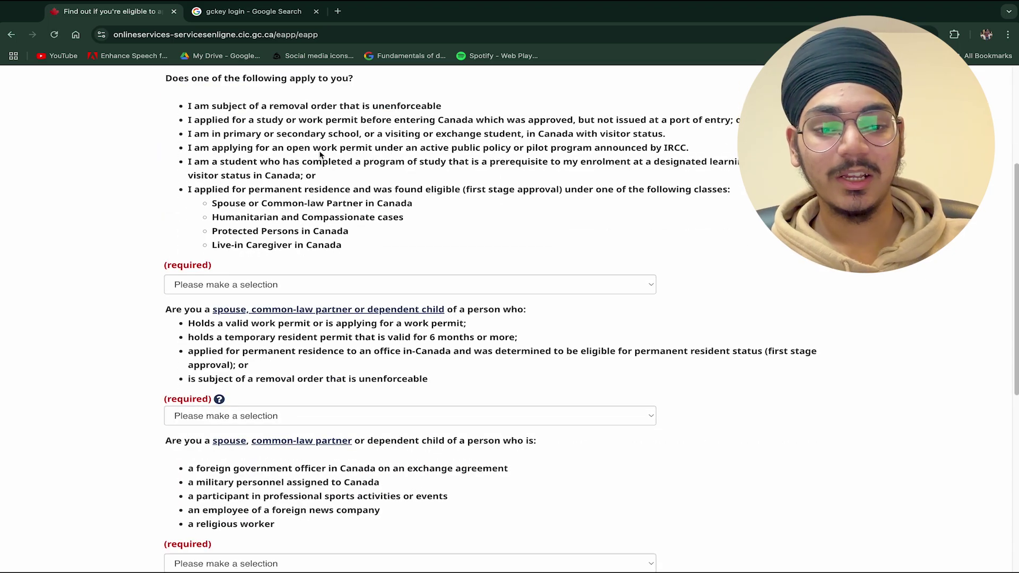
scroll(320, 154, down, 4)
scroll(320, 154, up, 9)
scroll(320, 154, down, 5)
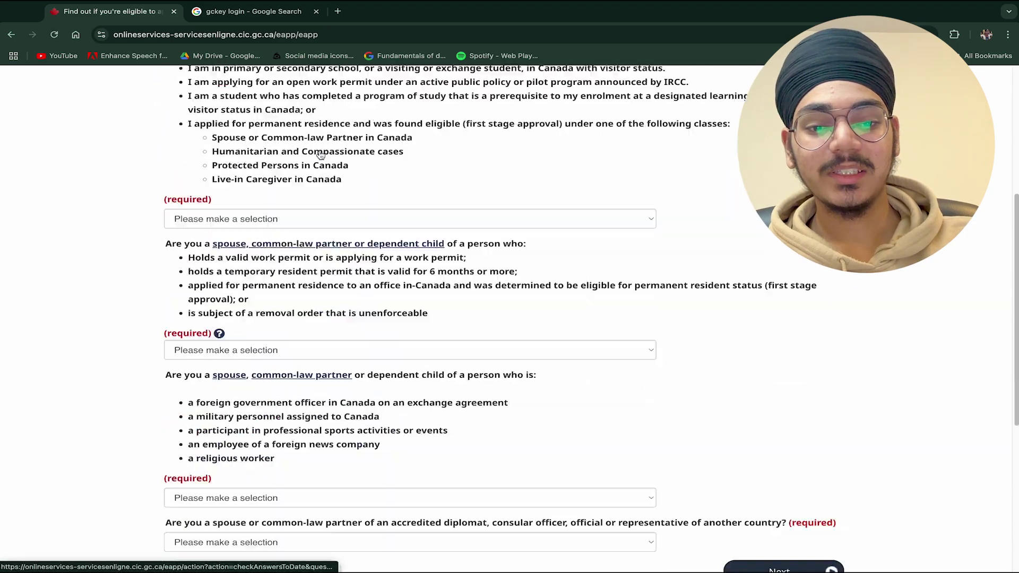
scroll(320, 154, down, 1)
scroll(317, 154, up, 1)
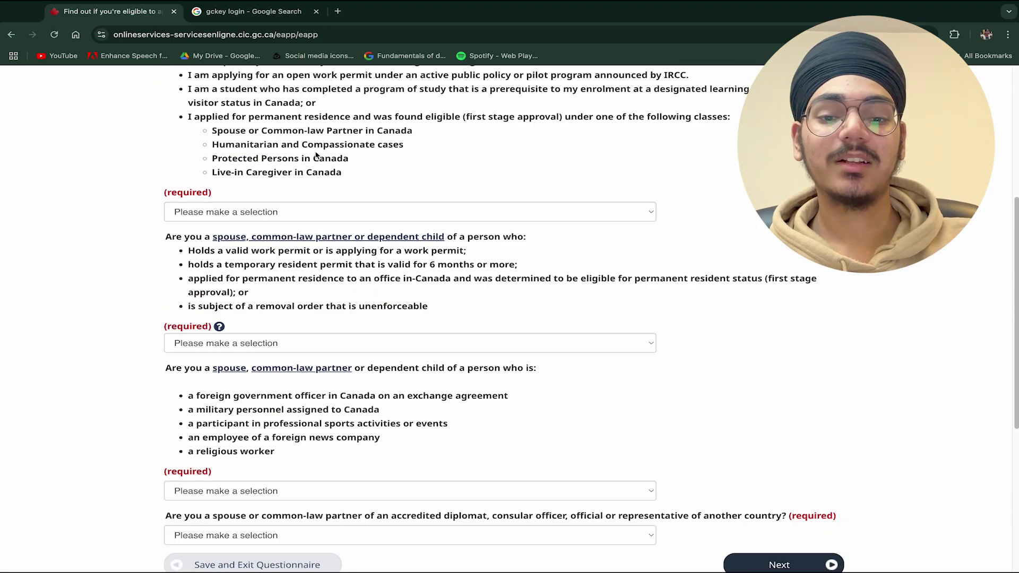
scroll(317, 155, down, 3)
scroll(316, 154, up, 1)
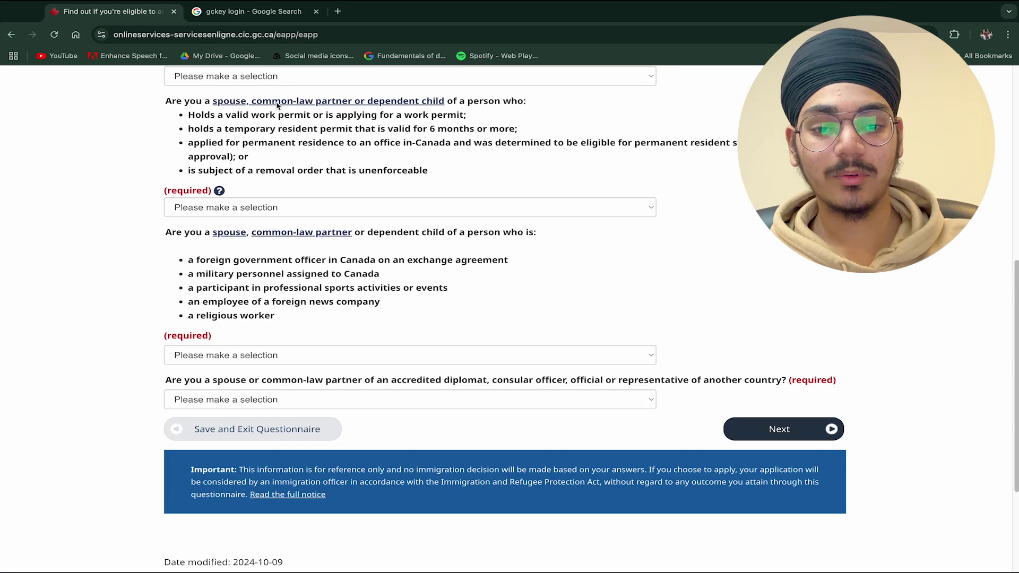
click(268, 76)
click(266, 103)
click(270, 207)
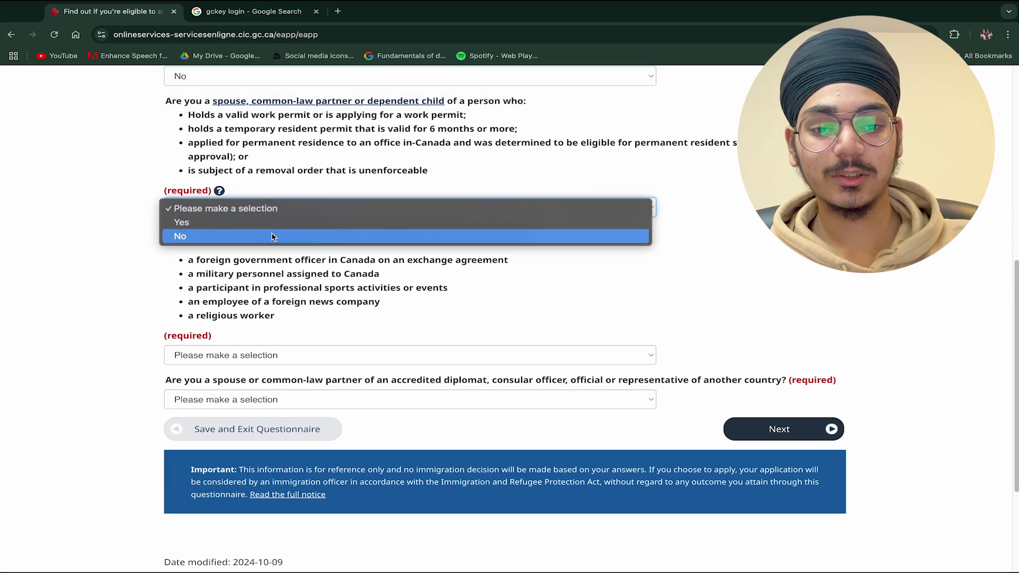
click(272, 236)
click(287, 355)
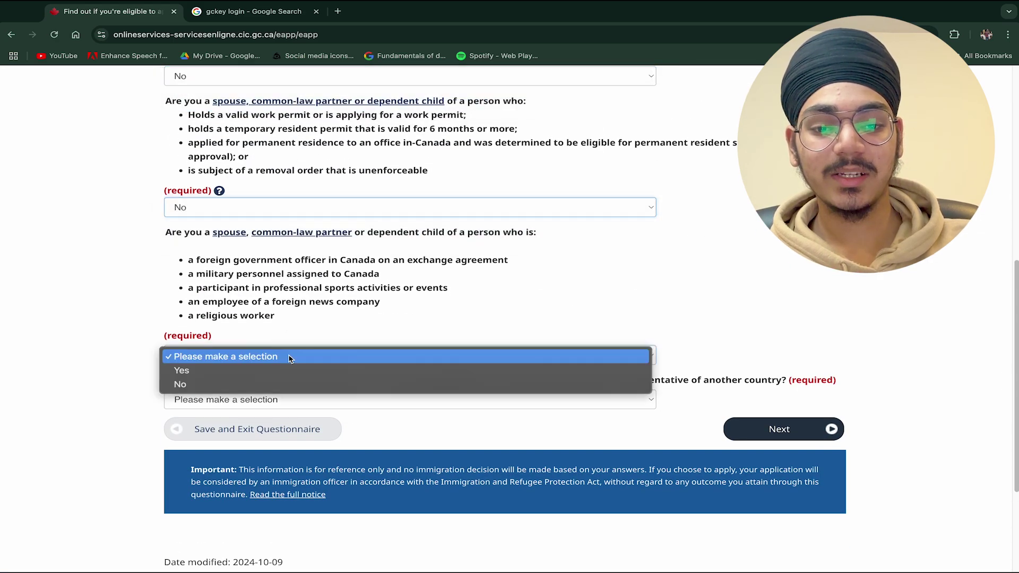
click(268, 384)
click(267, 400)
click(557, 446)
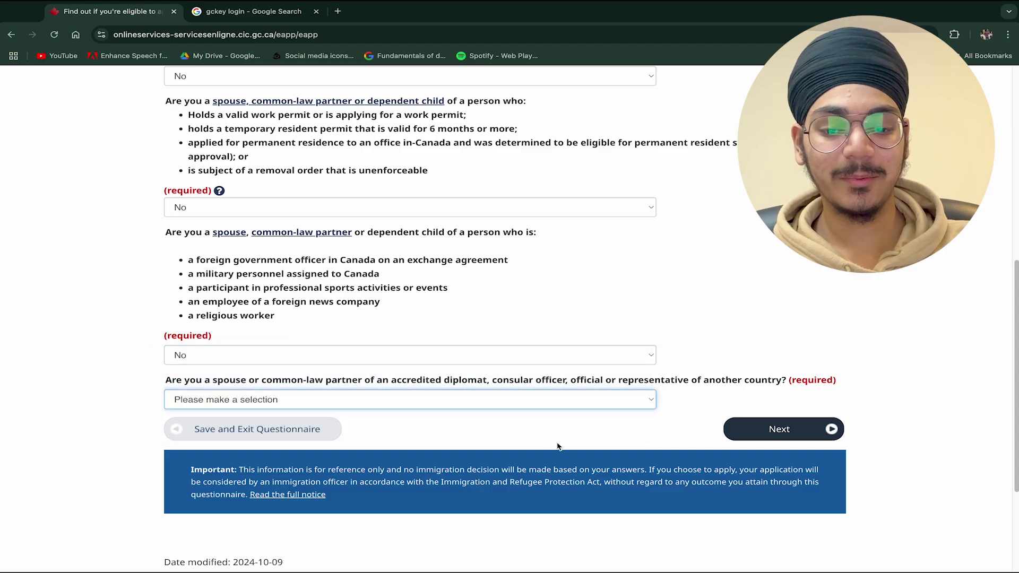
click(812, 430)
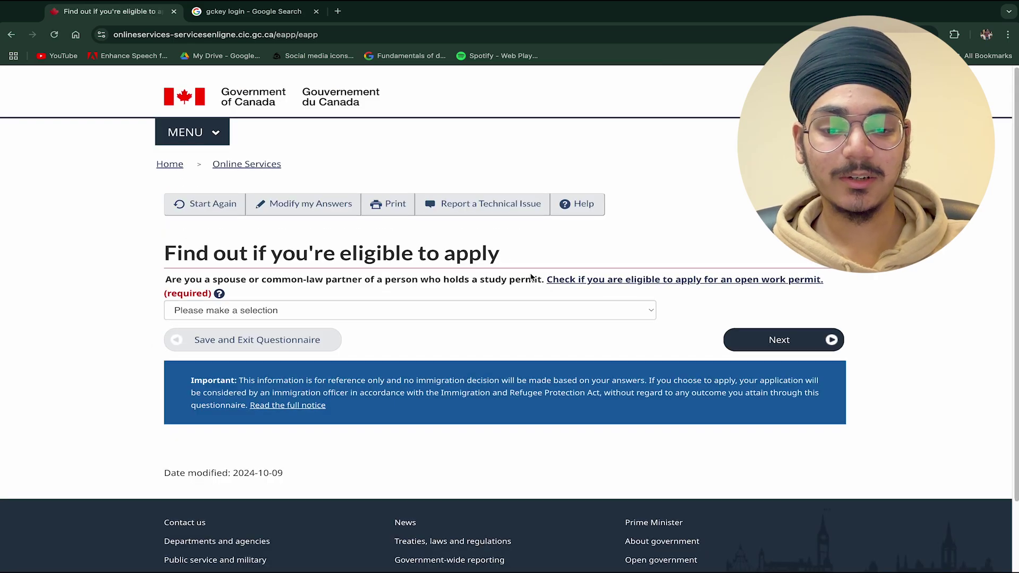
- Answer No to the study-permit spouse question and submit
scroll(531, 277, down, 1)
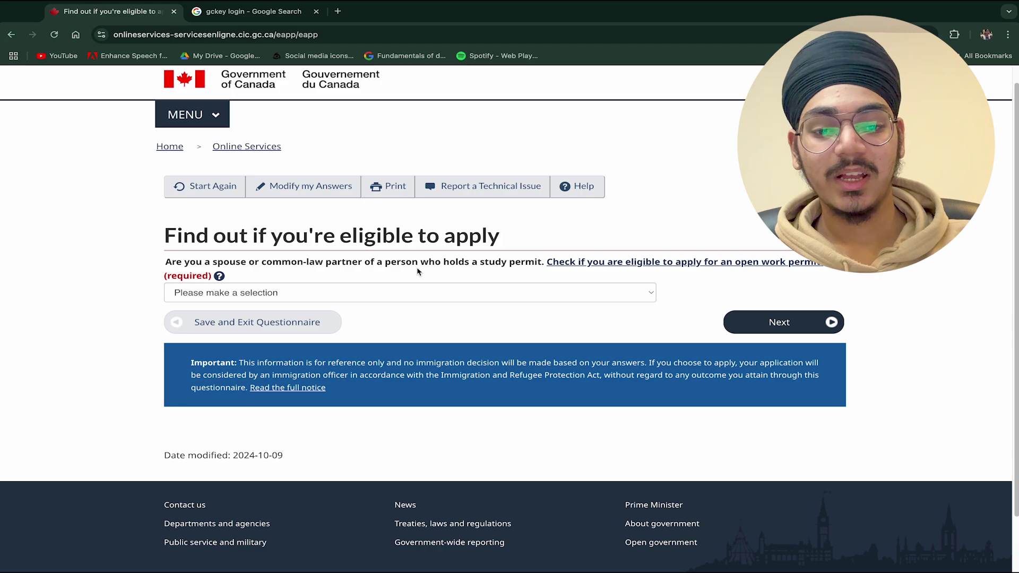
click(427, 292)
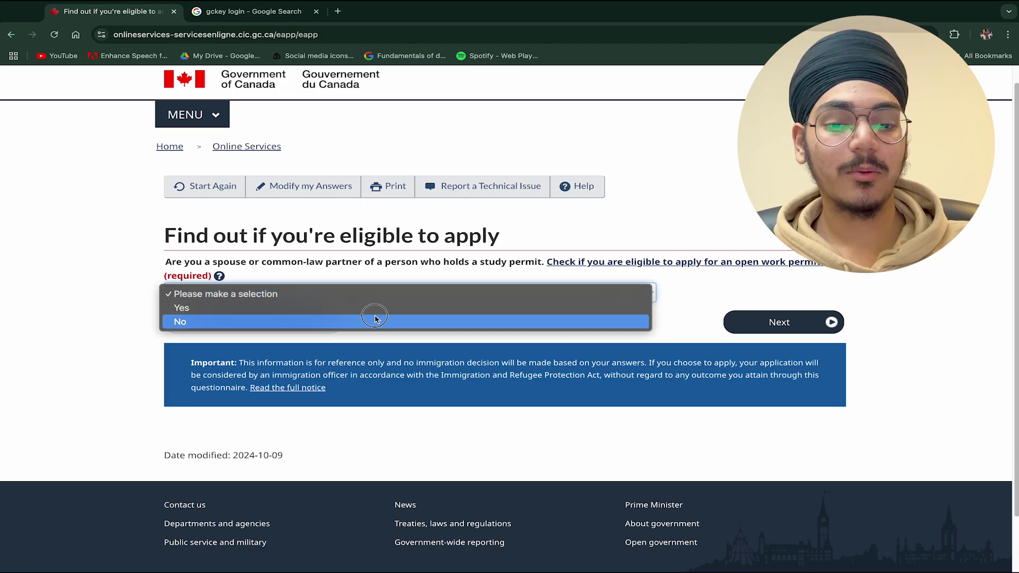
click(376, 318)
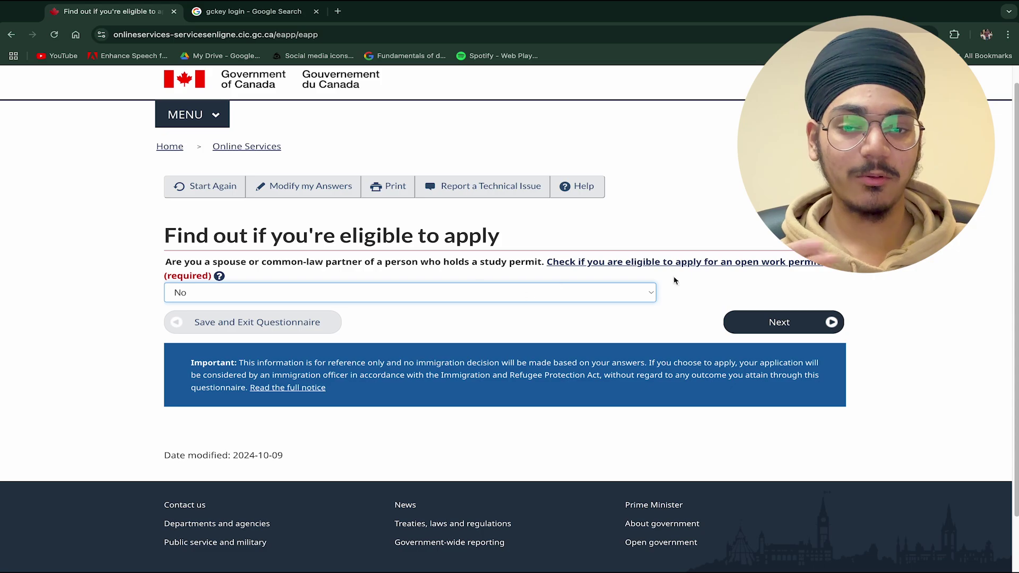
click(766, 323)
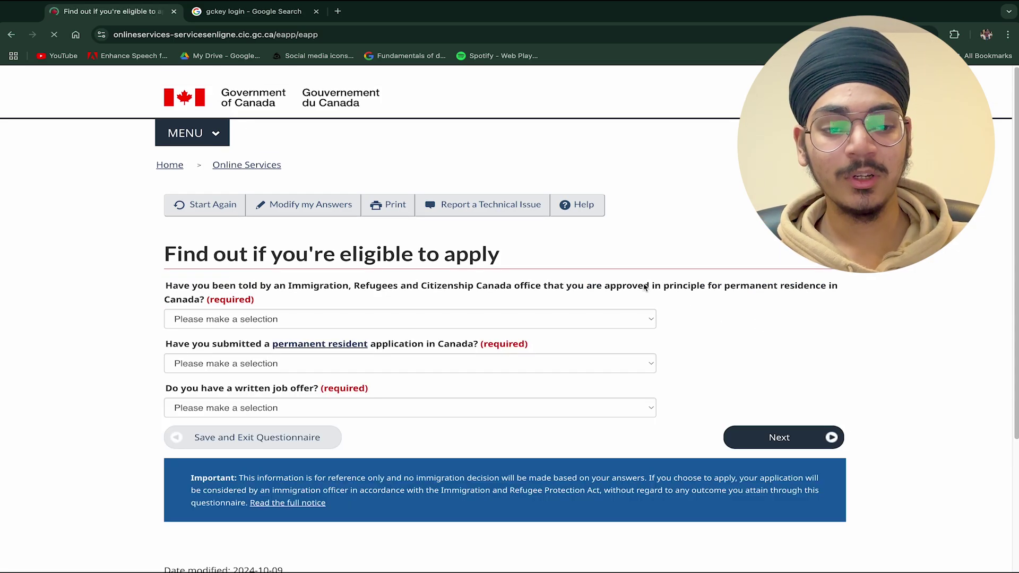
- Select No for approved in principle, PR application submitted, and written job offer, then submit
scroll(180, 225, down, 1)
drag(159, 219, 341, 218)
click(342, 218)
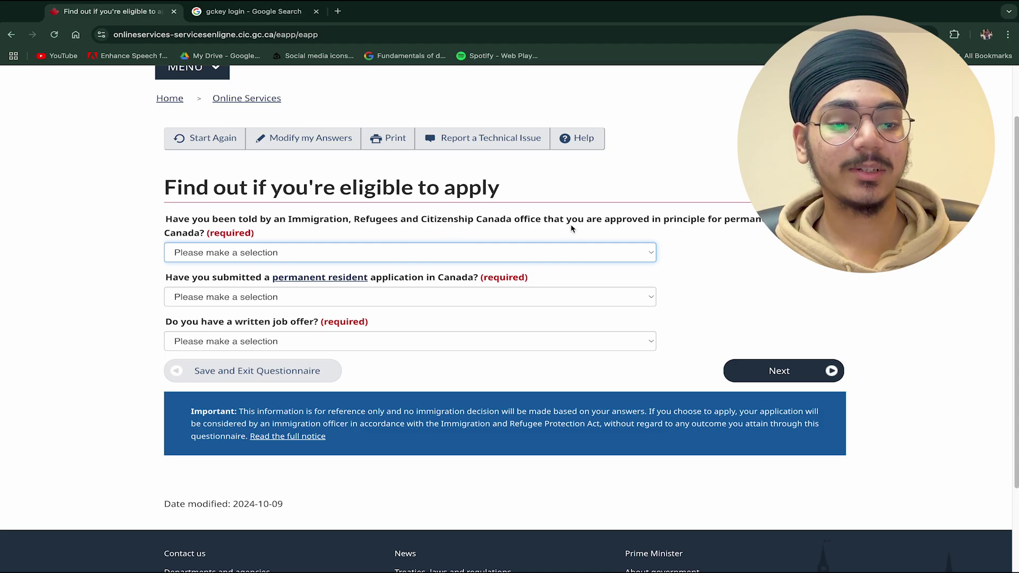
click(252, 260)
click(249, 282)
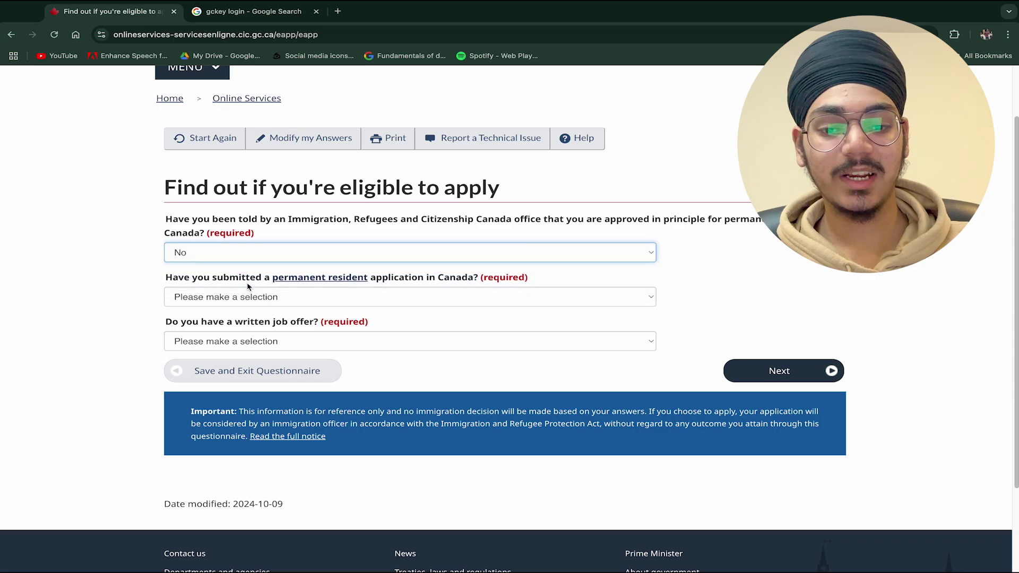
click(249, 297)
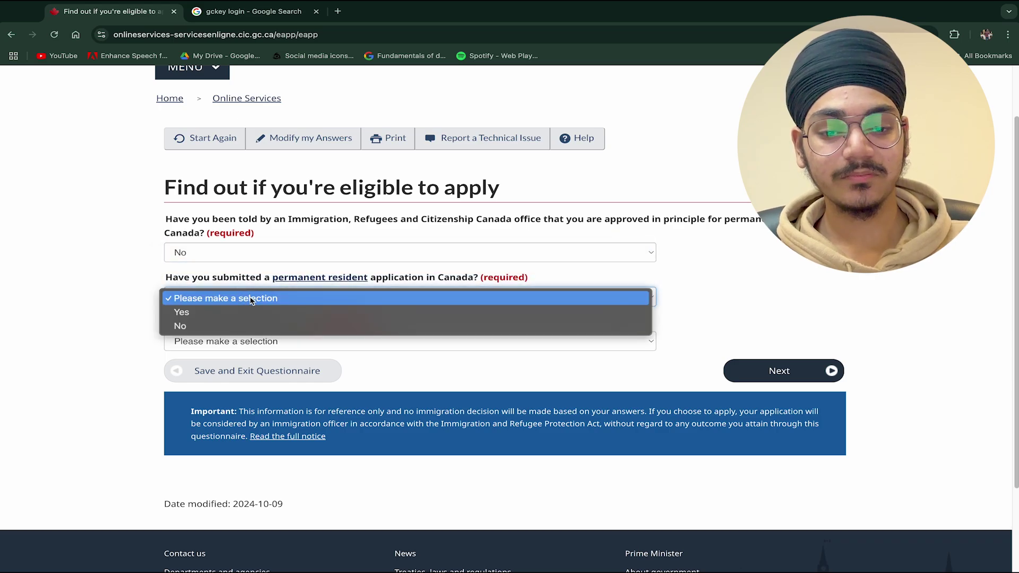
click(252, 329)
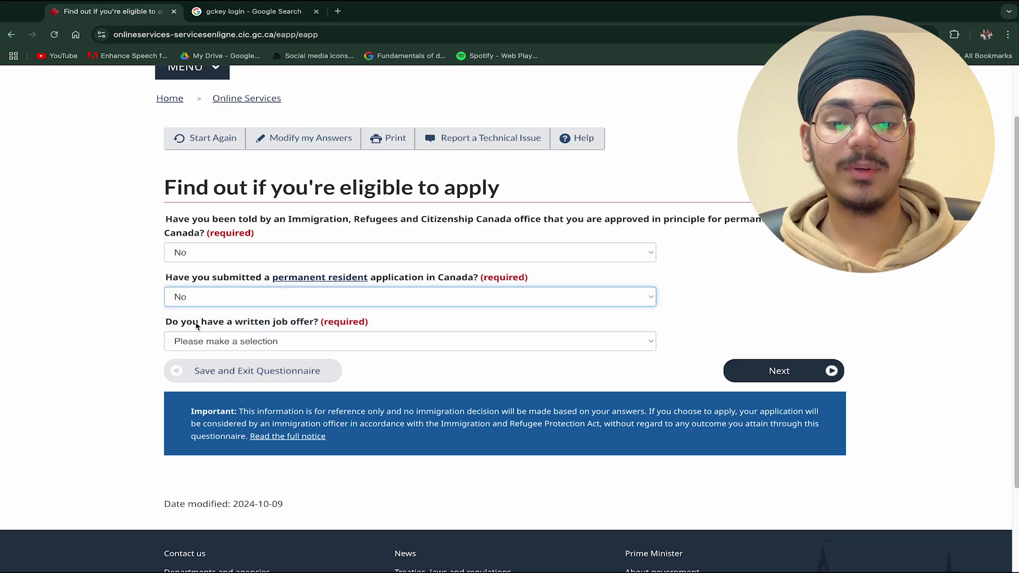
click(201, 344)
click(205, 371)
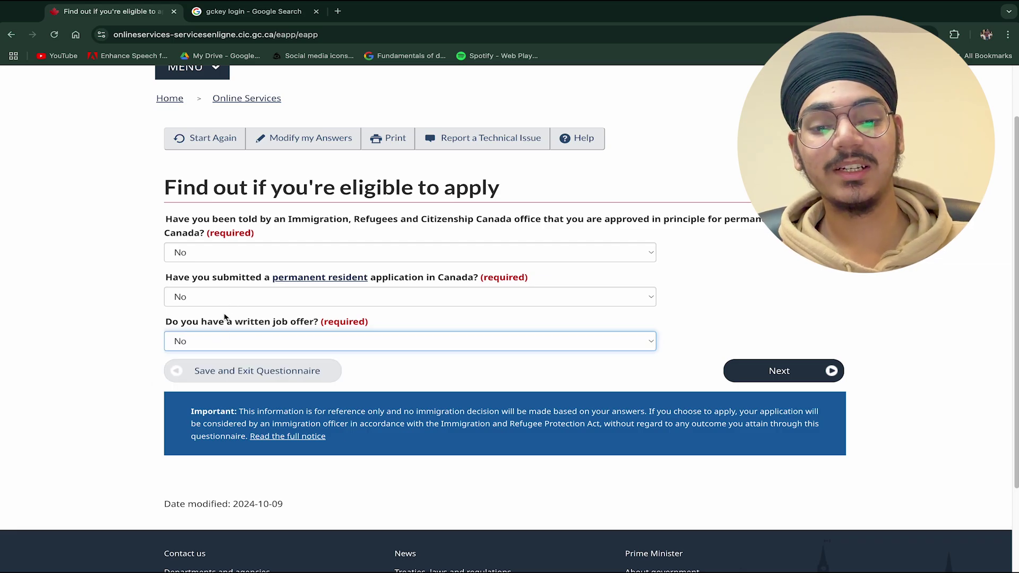
drag(145, 321, 312, 324)
click(226, 334)
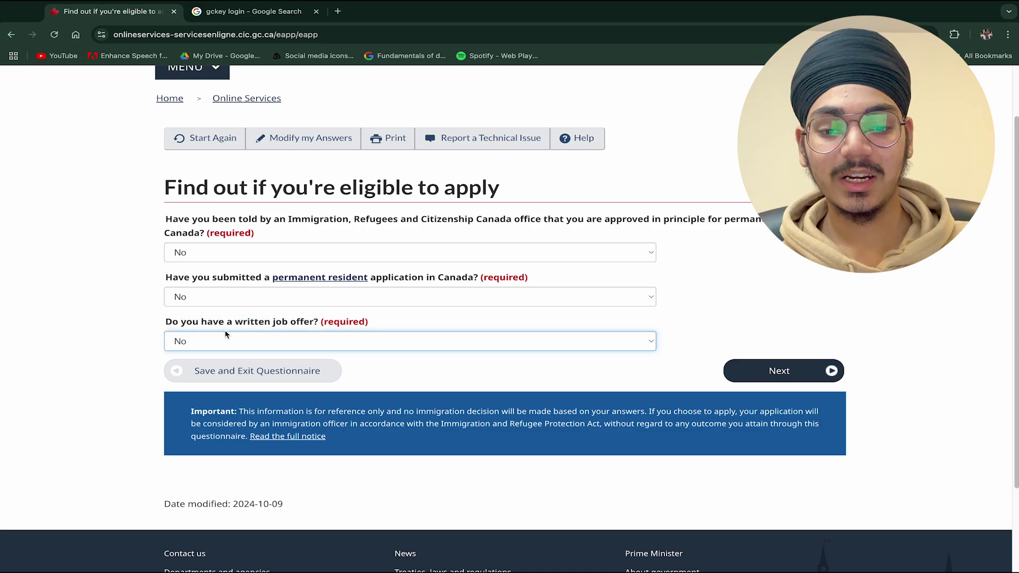
click(808, 374)
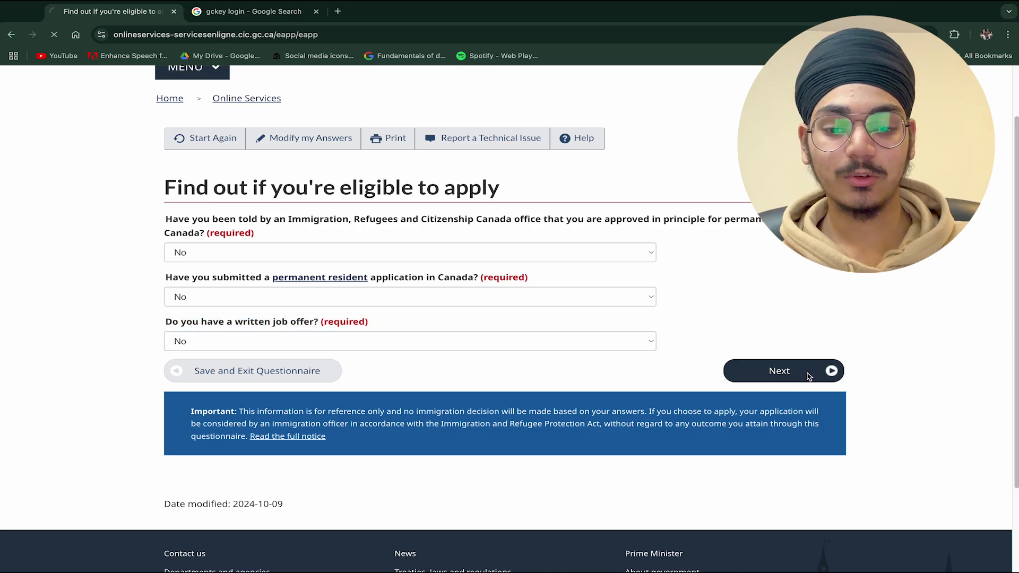
- Answer No to the work permit abuse question and submit
scroll(484, 296, down, 2)
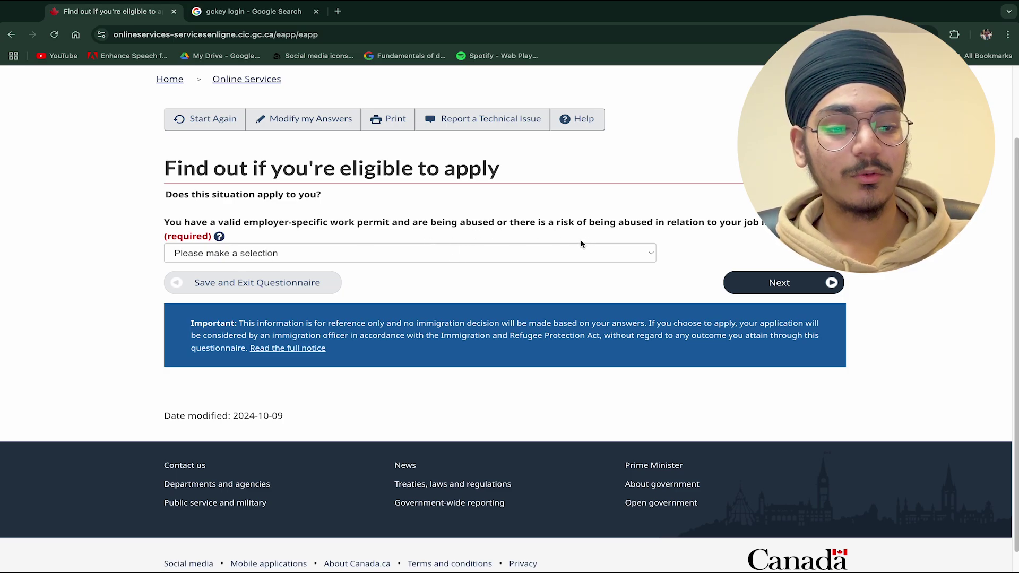
click(489, 255)
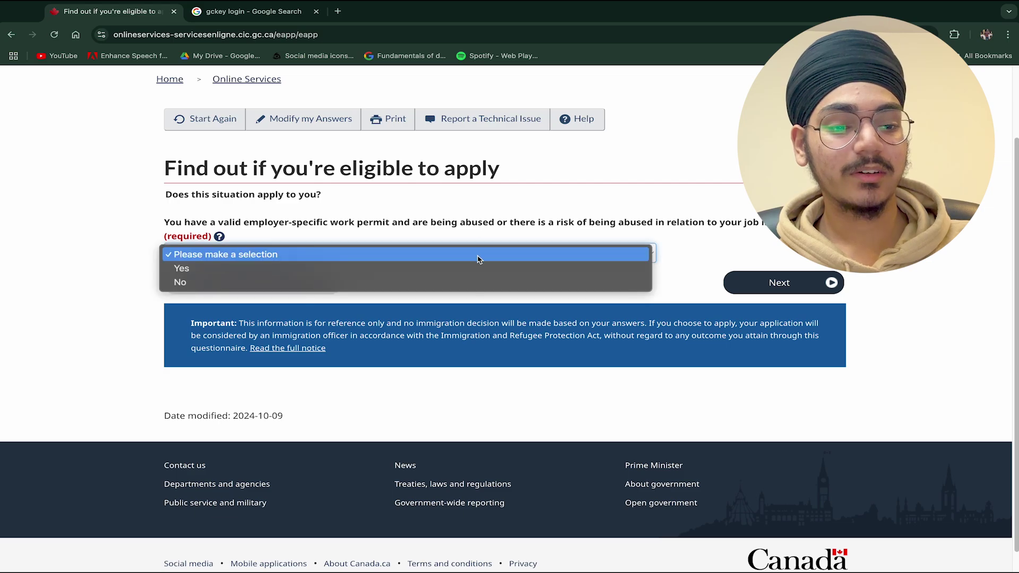
click(419, 278)
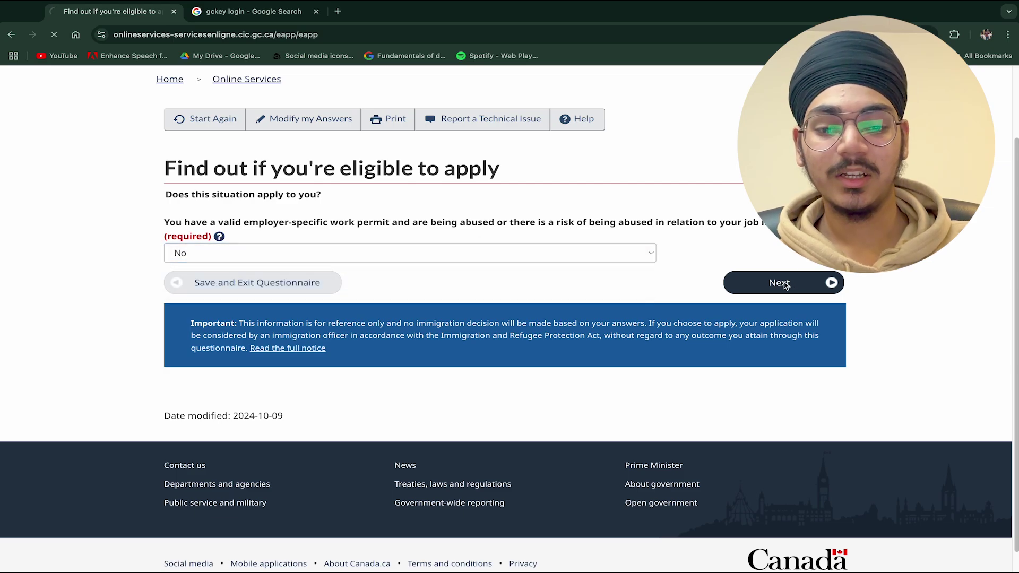
click(783, 283)
- Set marital status to Never Married/Single and province to Ontario, then see the results
scroll(365, 229, down, 2)
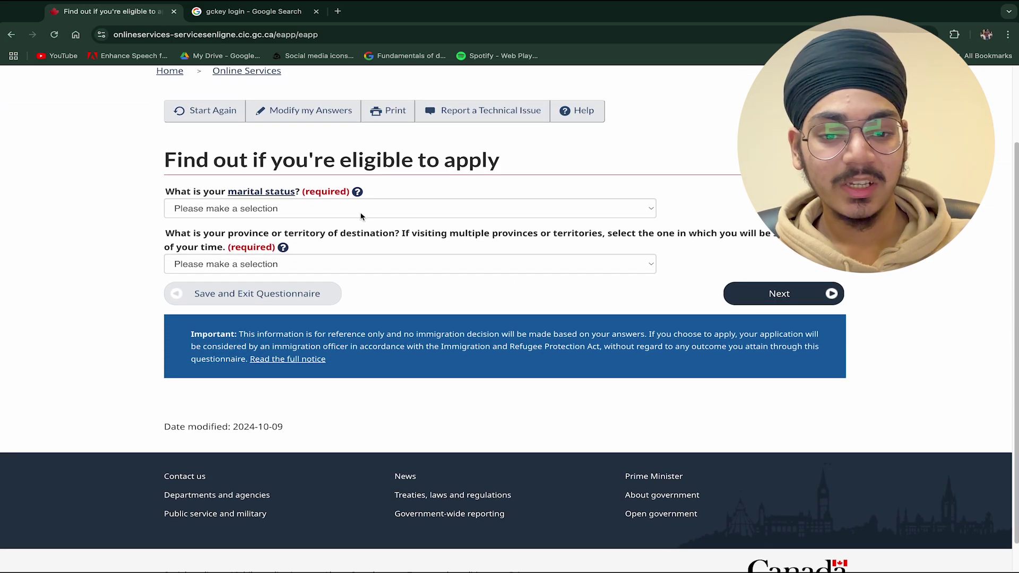
click(358, 213)
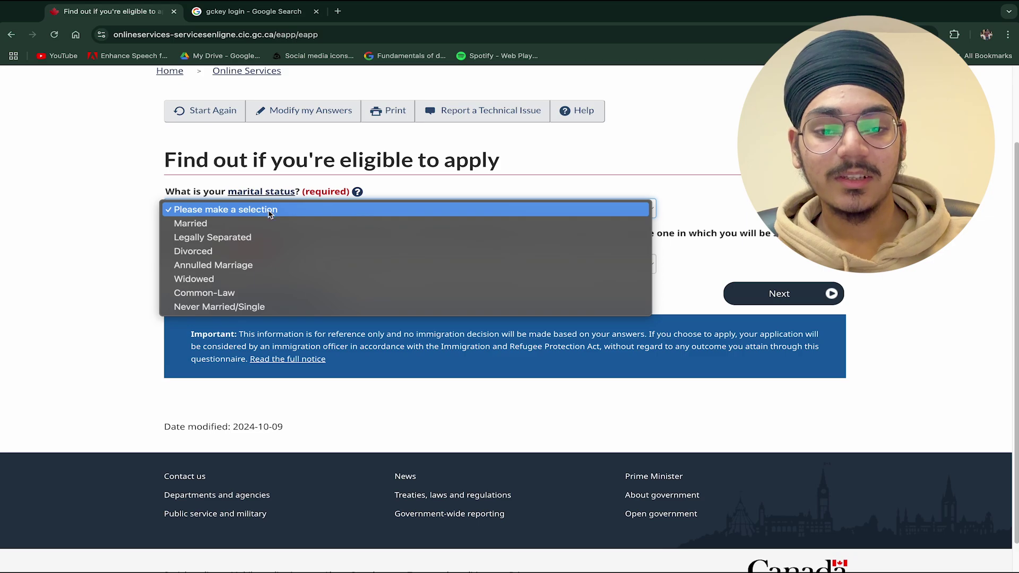
click(207, 308)
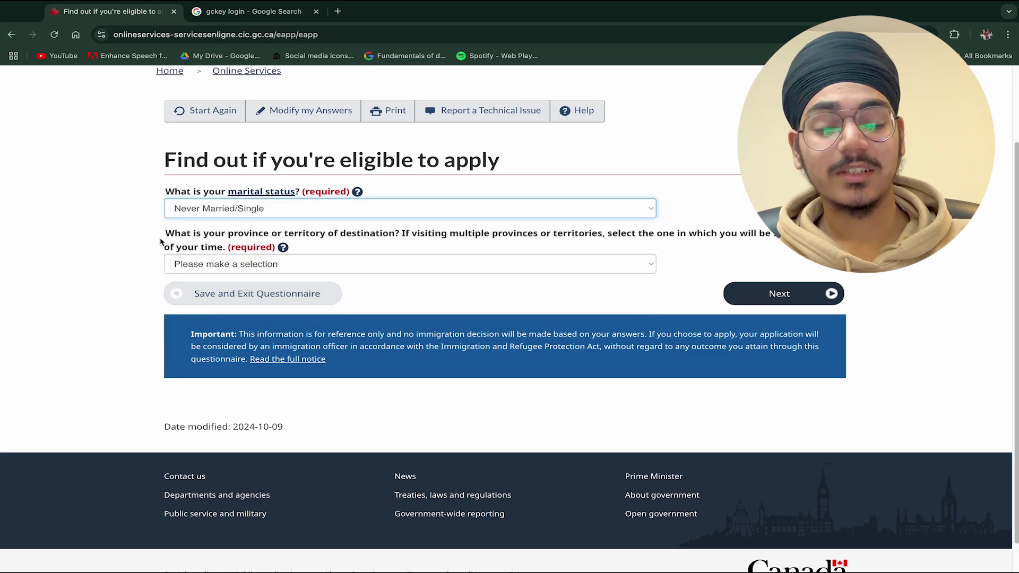
click(224, 267)
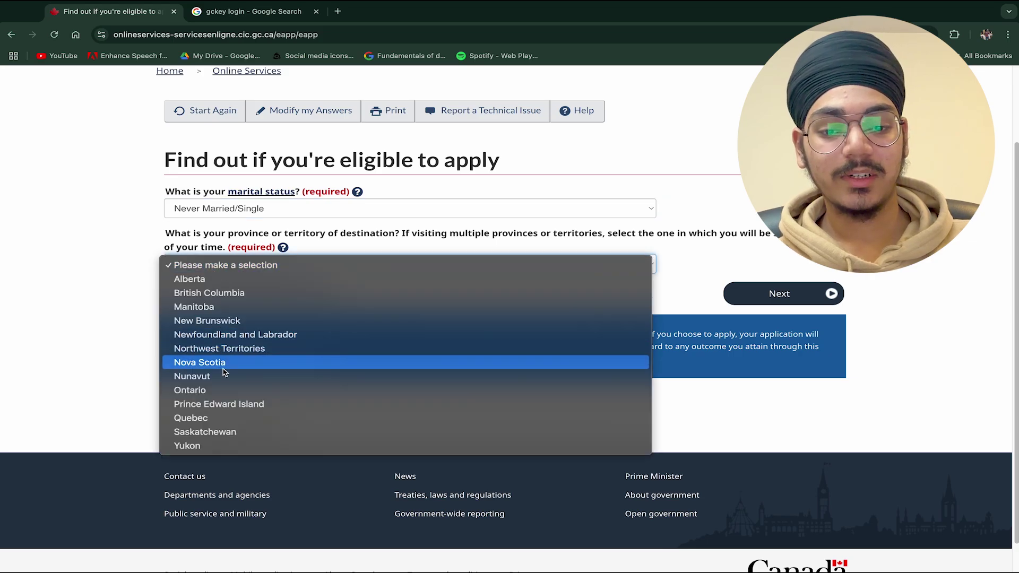
key(Escape)
click(224, 390)
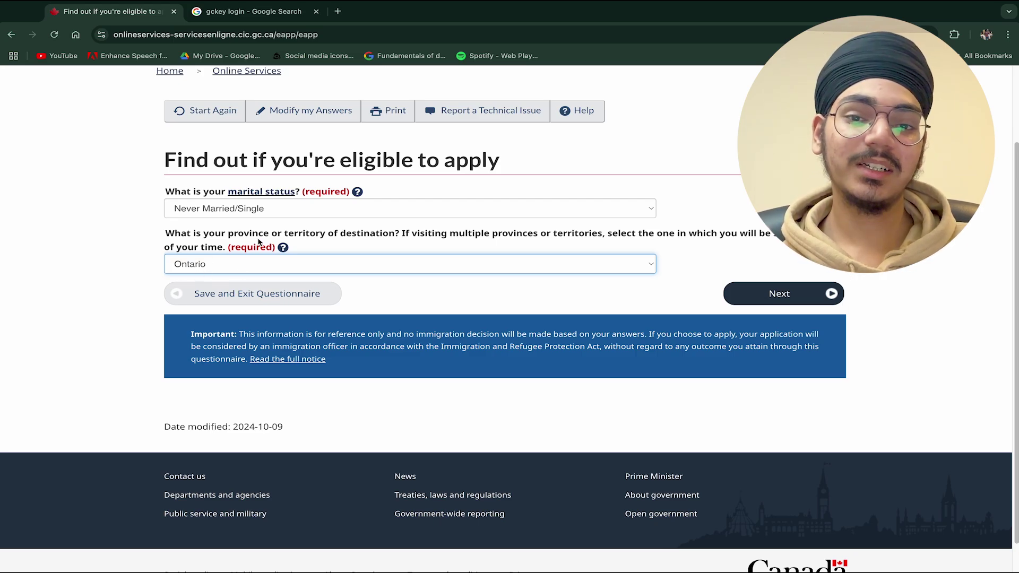
click(765, 291)
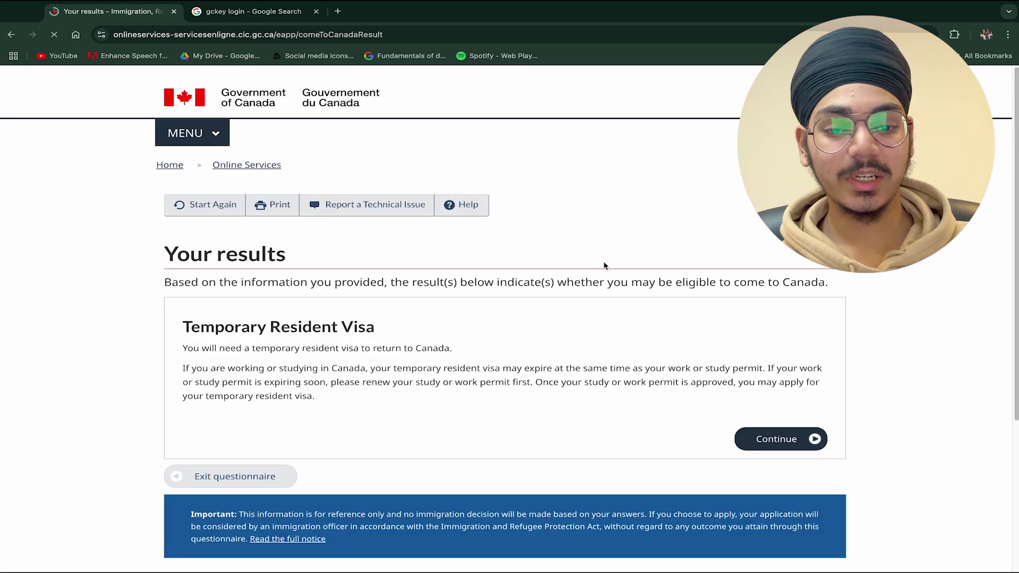
- Review the Temporary Resident Visa result and continue to the situation question
scroll(161, 177, down, 2)
drag(162, 176, 298, 168)
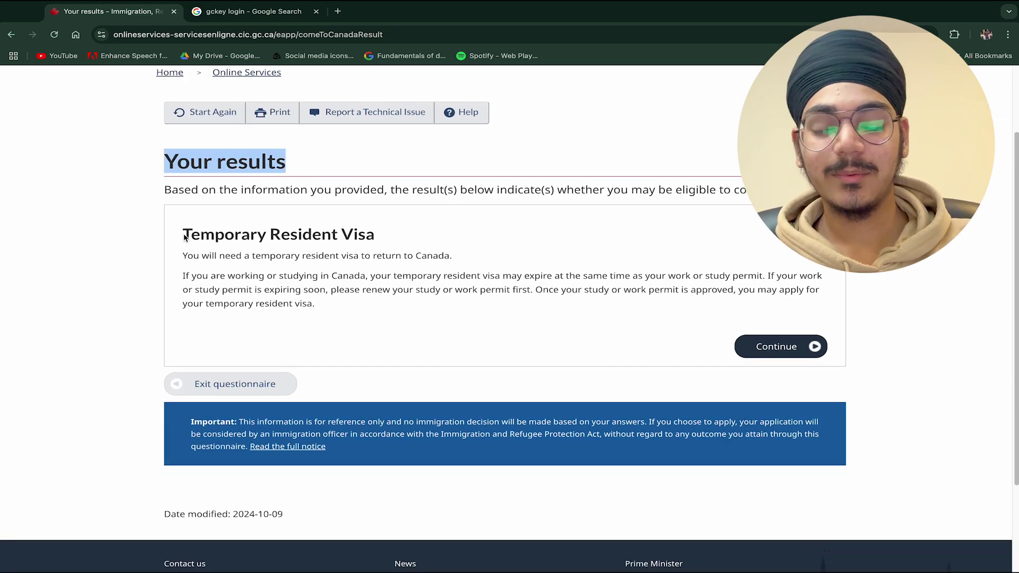
drag(184, 239, 374, 242)
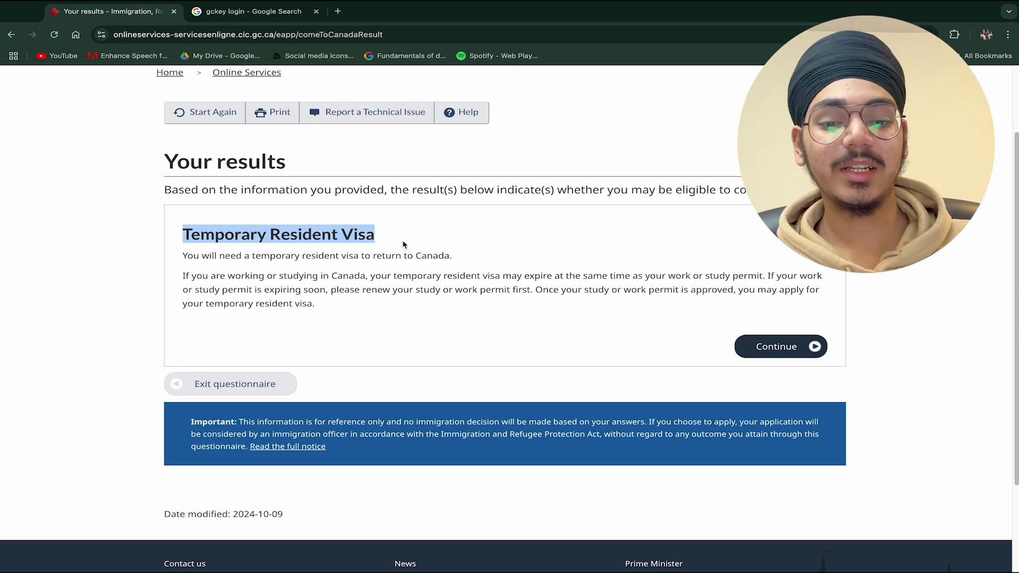
click(603, 286)
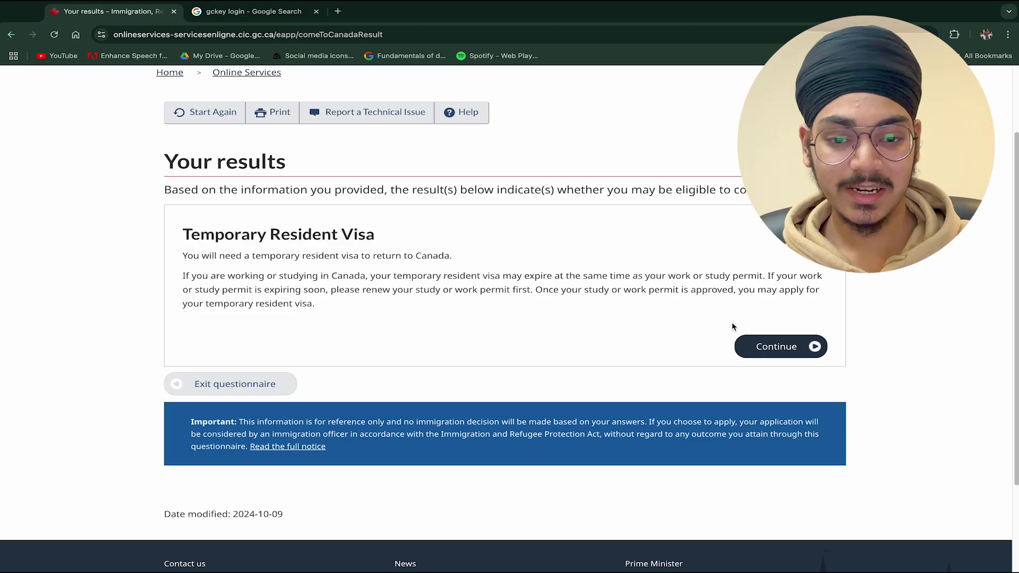
click(776, 347)
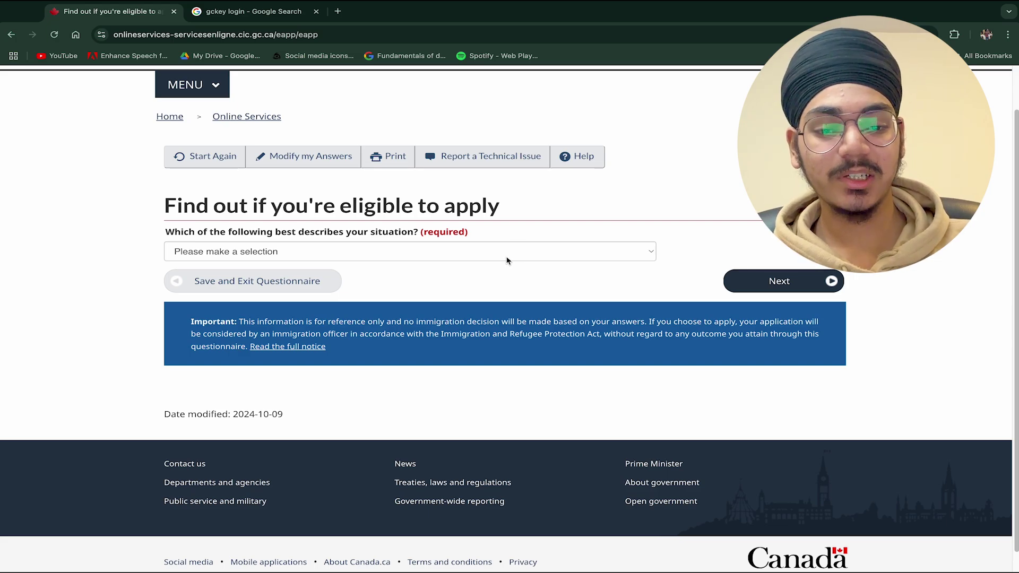
- Select 'I have an open work permit' as the current situation and submit it
click(507, 255)
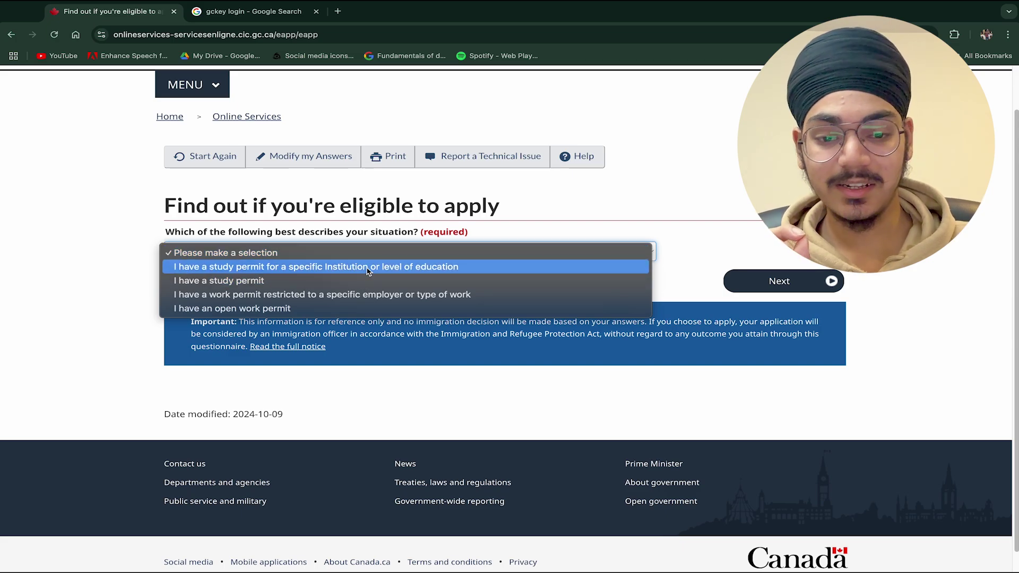
click(186, 201)
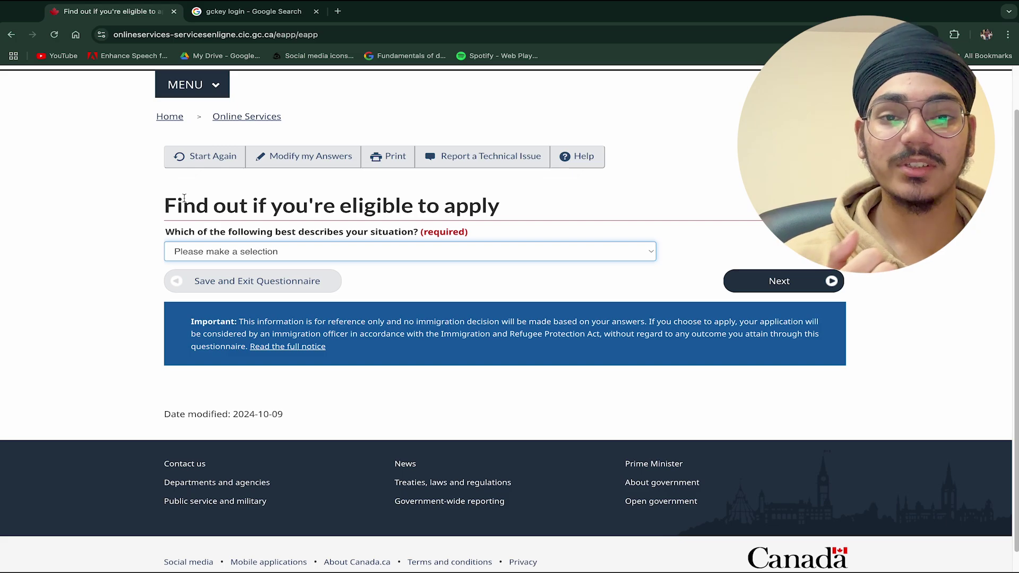
click(176, 252)
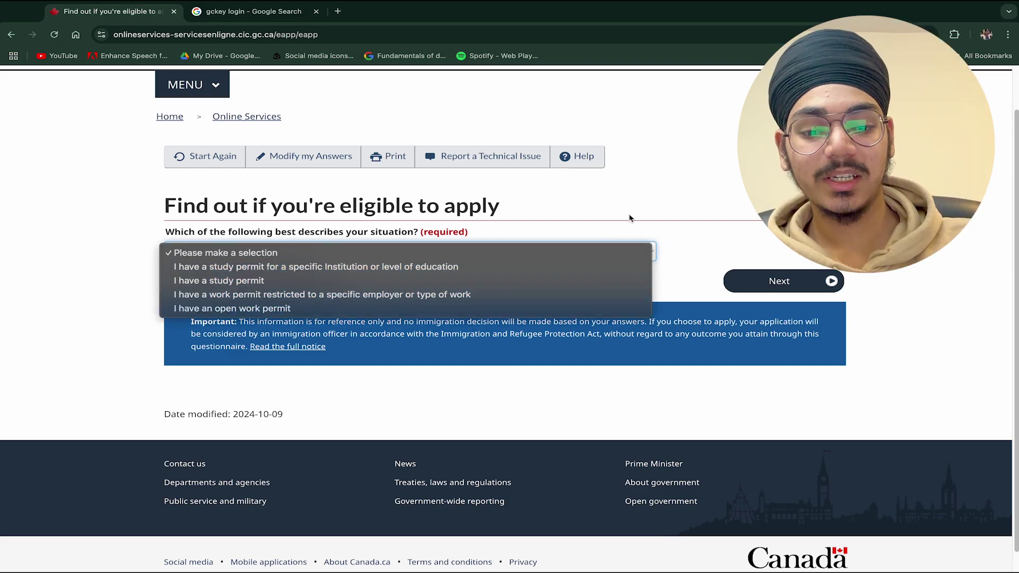
click(409, 247)
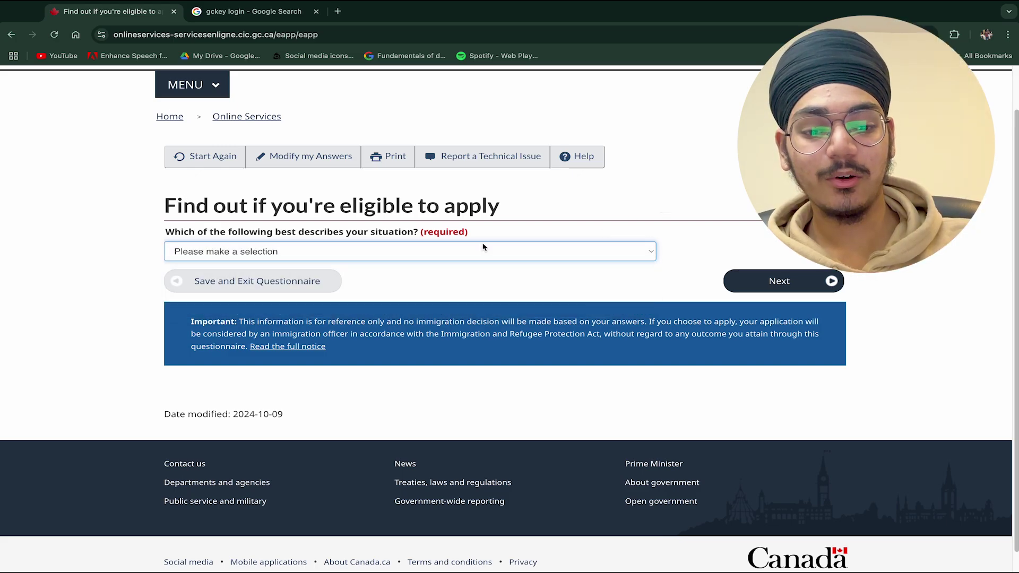
click(403, 252)
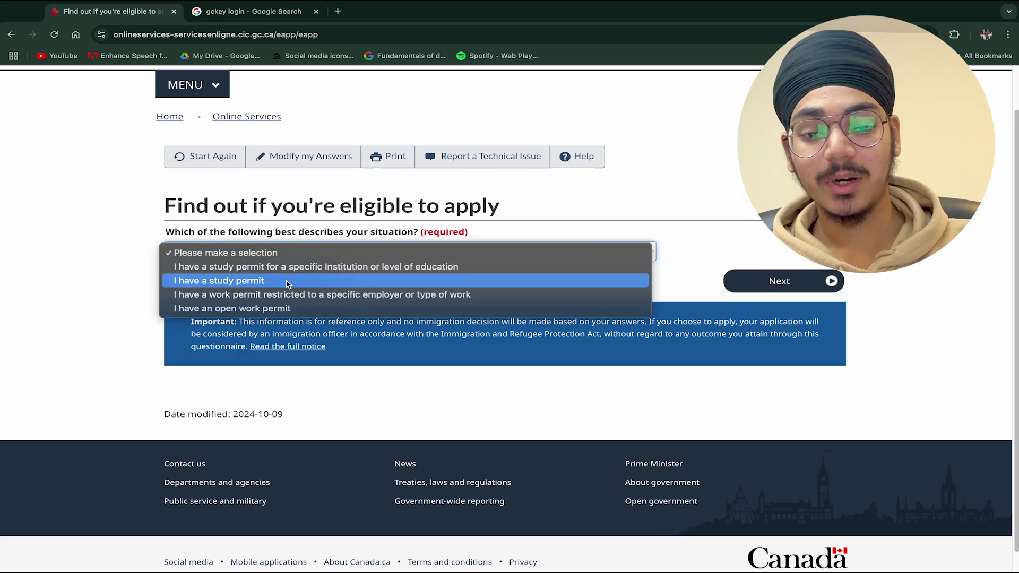
click(283, 310)
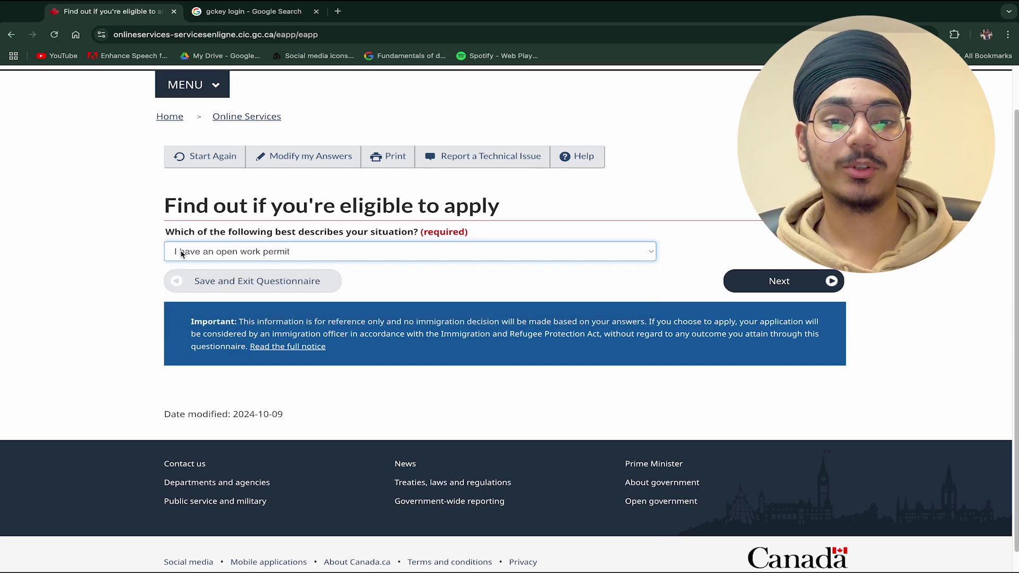
click(783, 279)
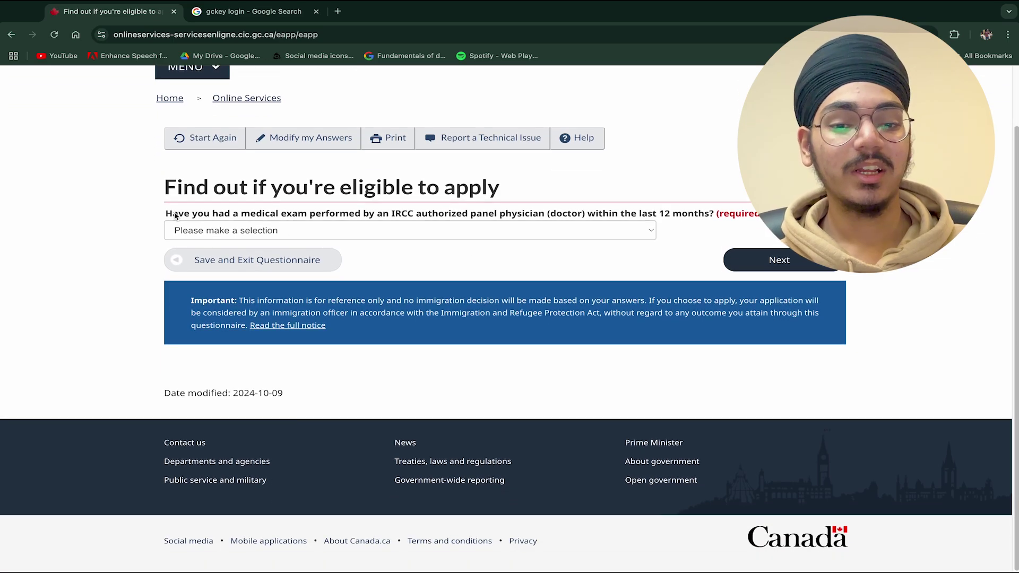
- Answer No to having a panel-physician medical exam within 12 months
click(488, 232)
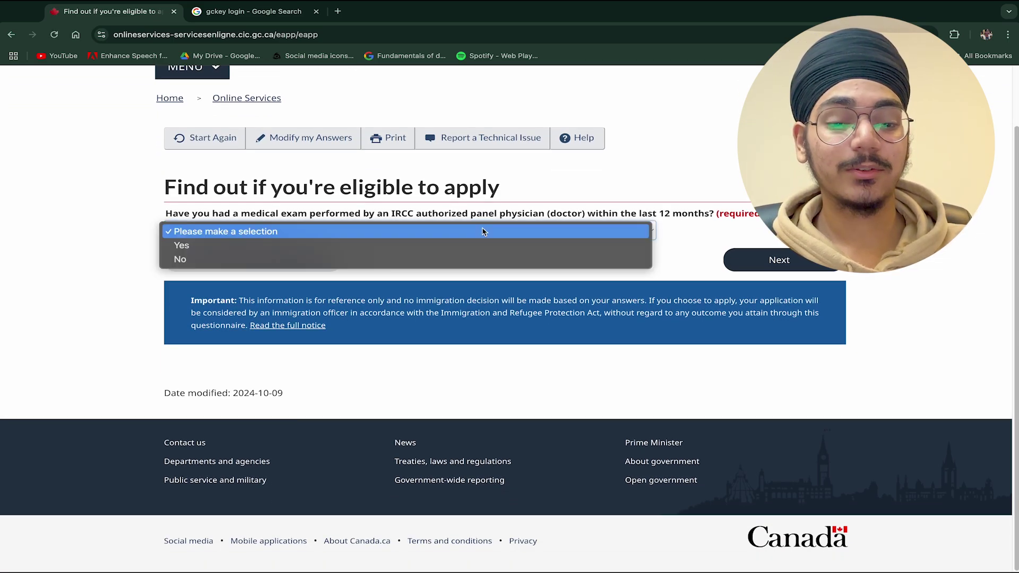
click(390, 260)
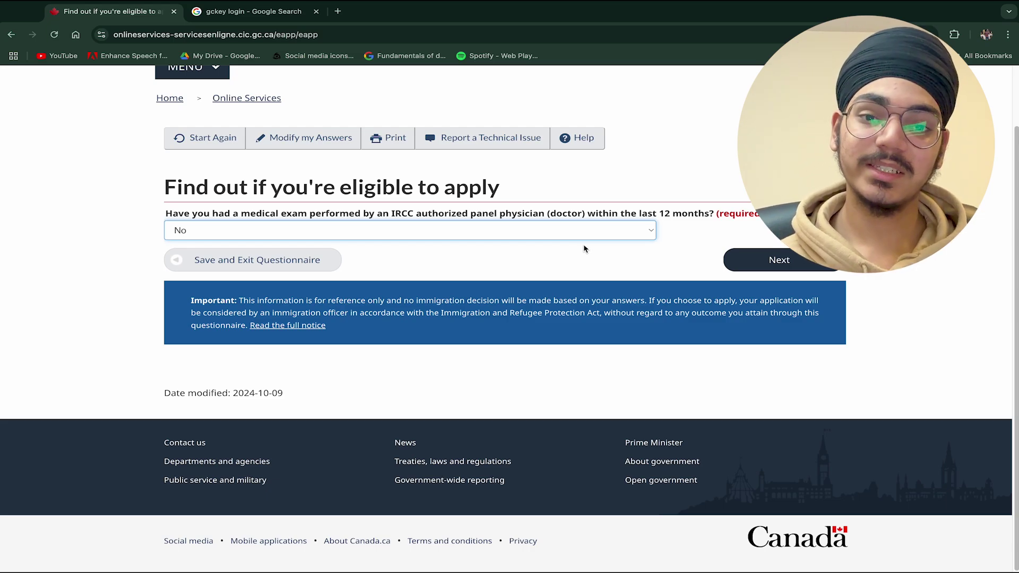
click(749, 260)
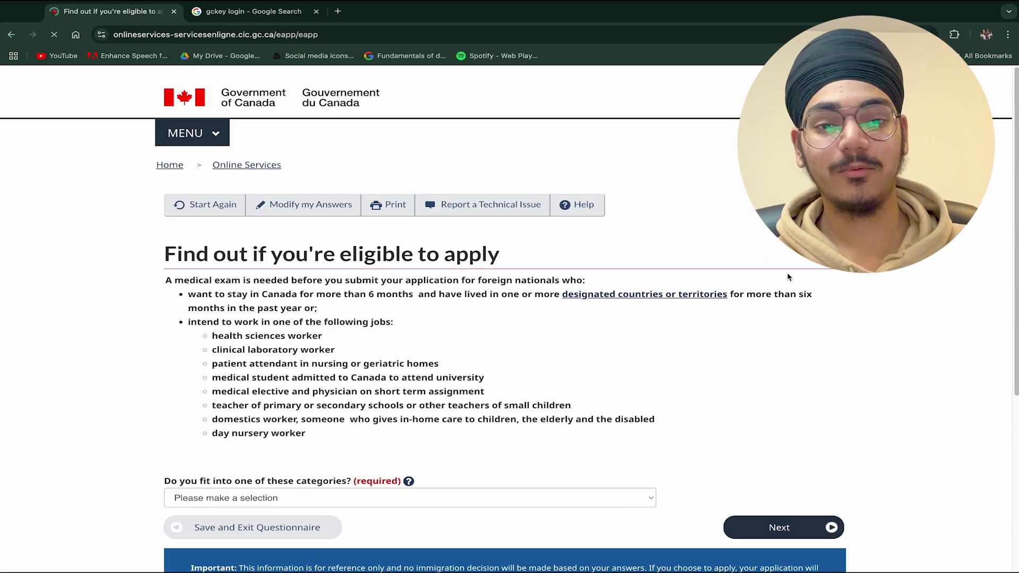
- Answer No to the medical exam categories and the listed jobs questions
scroll(523, 284, down, 1)
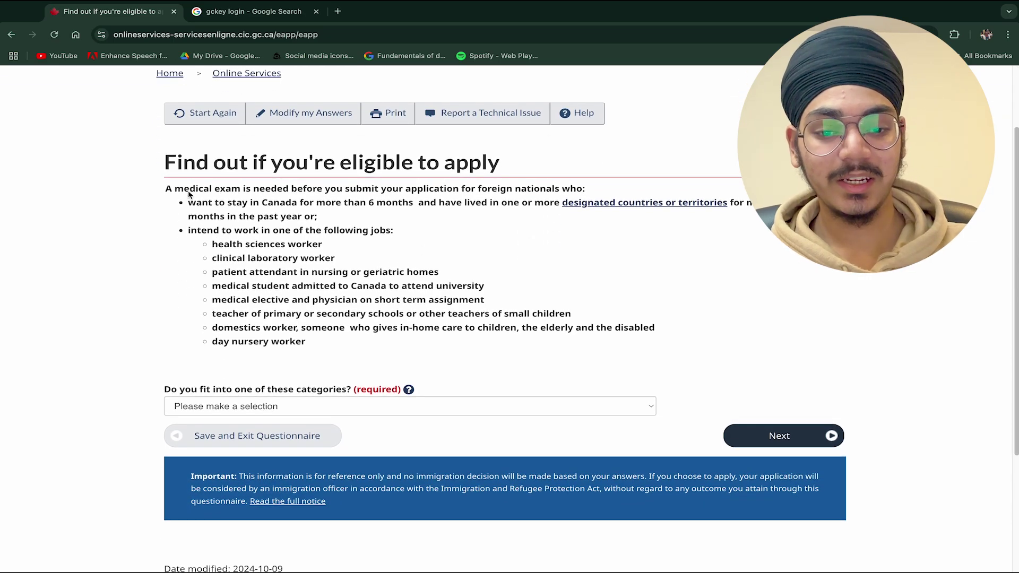
drag(161, 186, 298, 340)
click(297, 346)
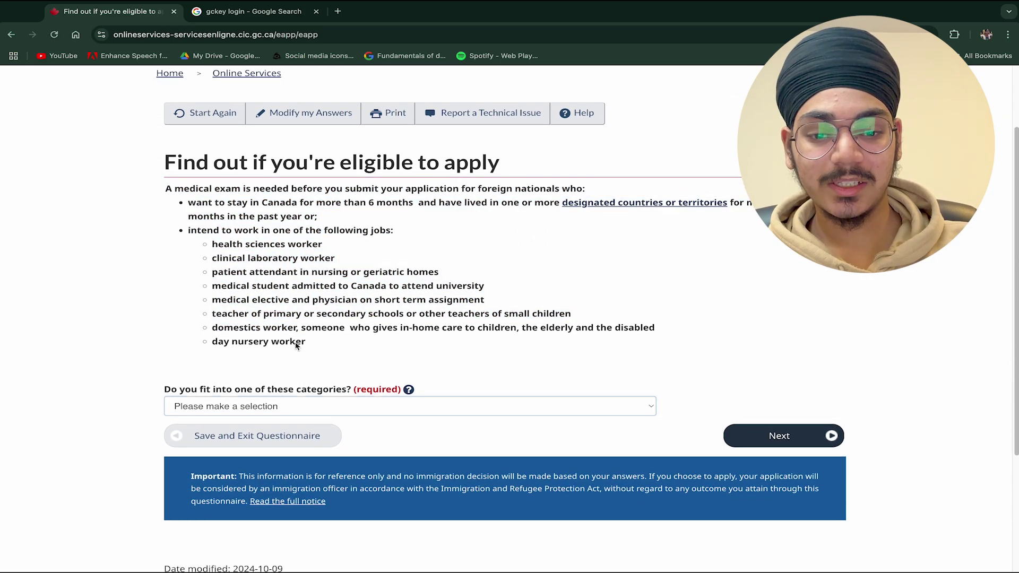
click(287, 406)
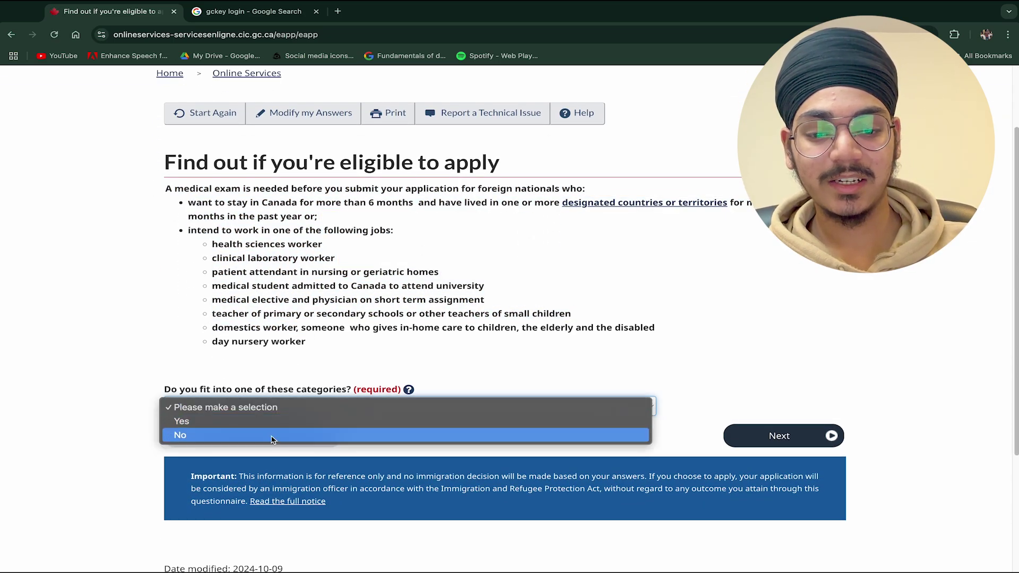
click(268, 435)
scroll(260, 274, down, 1)
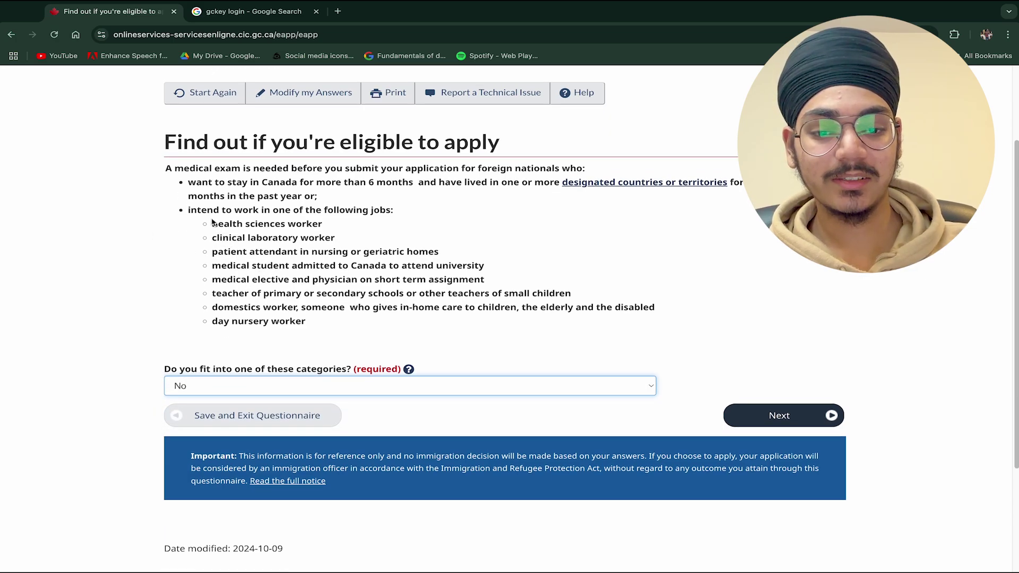
click(814, 419)
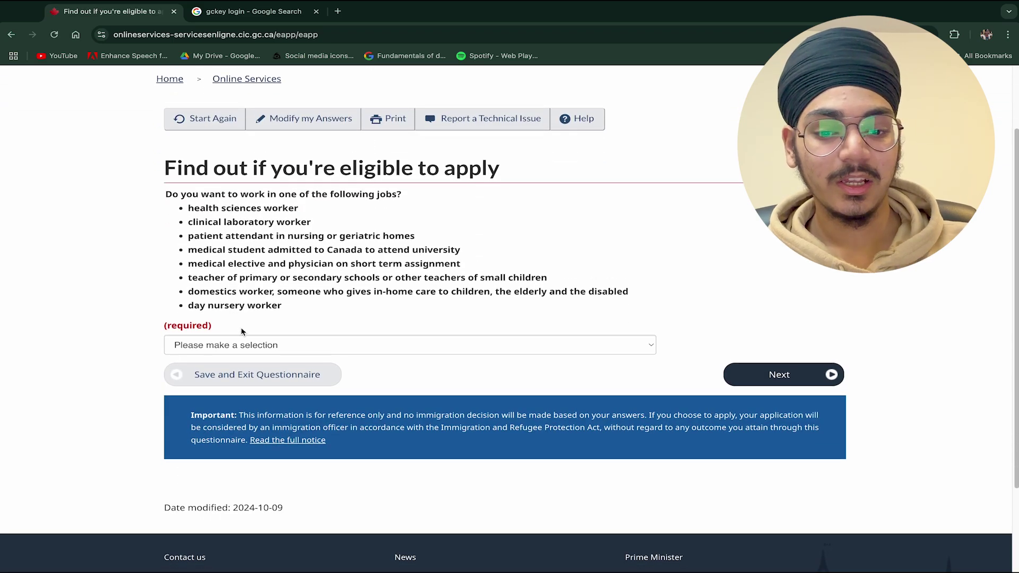
click(246, 345)
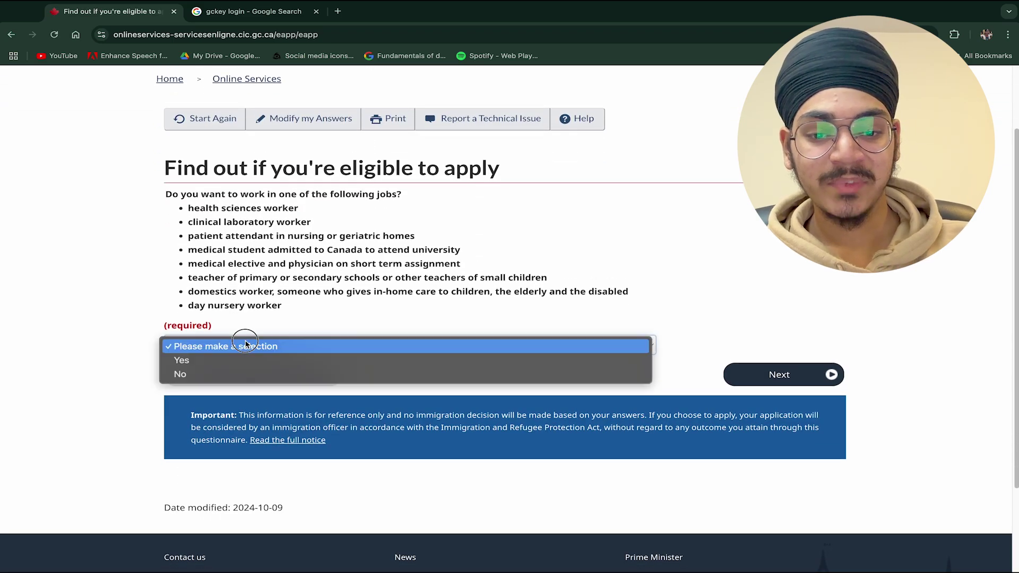
click(248, 372)
click(785, 373)
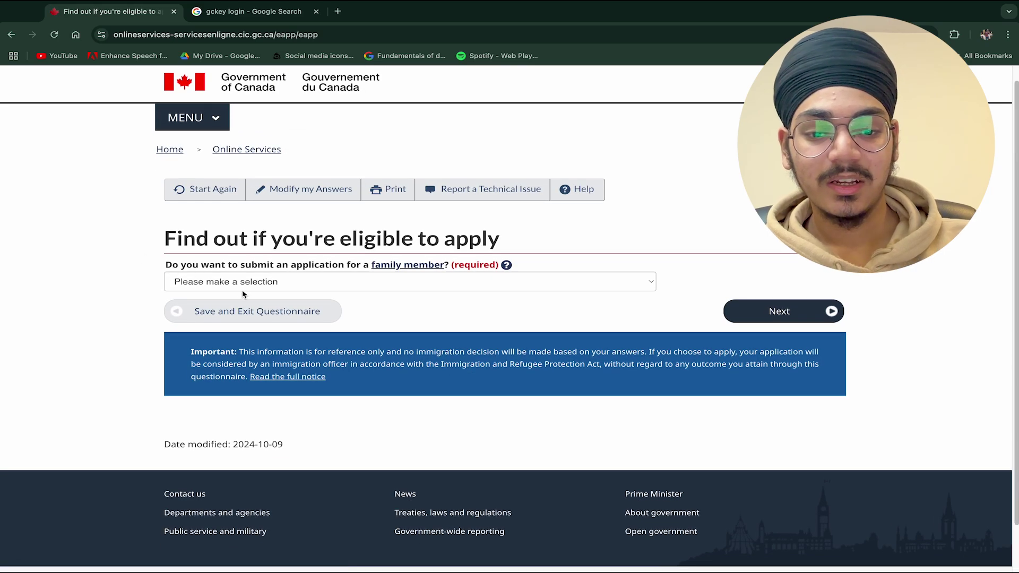
- Answer No to applying for a family member, submit, and scroll the following questions
click(239, 291)
click(241, 309)
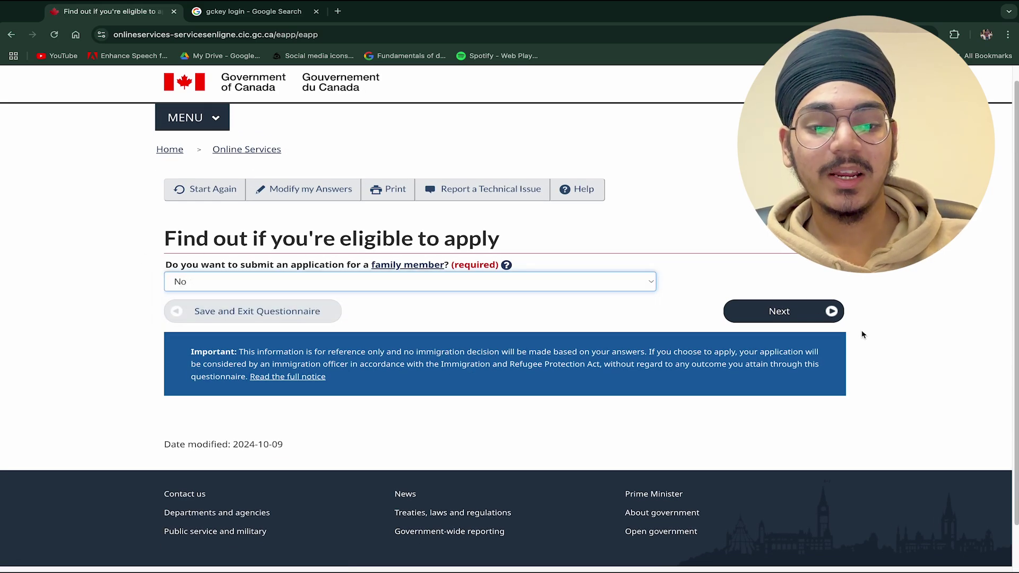
click(806, 316)
scroll(371, 265, down, 1)
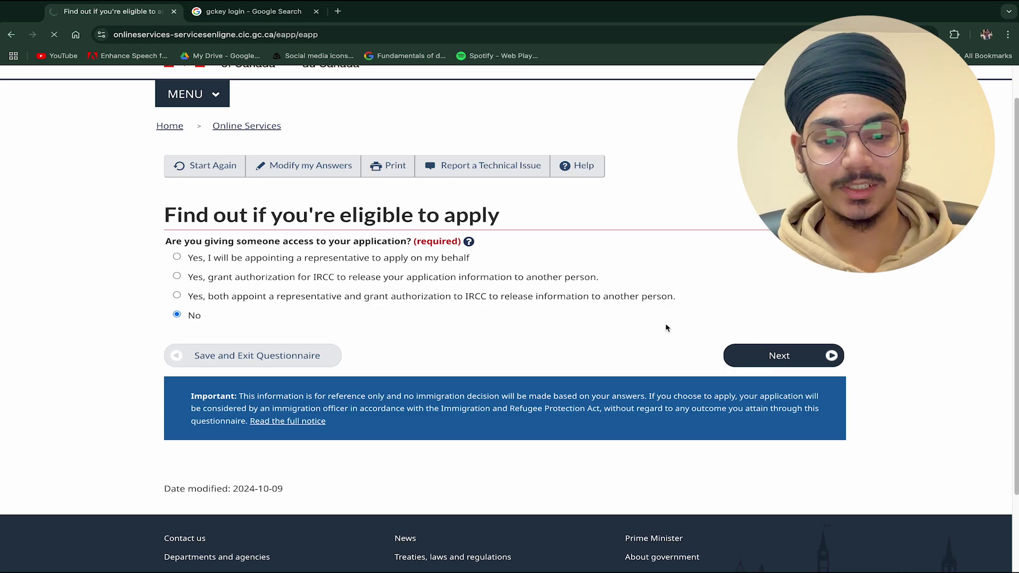
scroll(598, 207, down, 2)
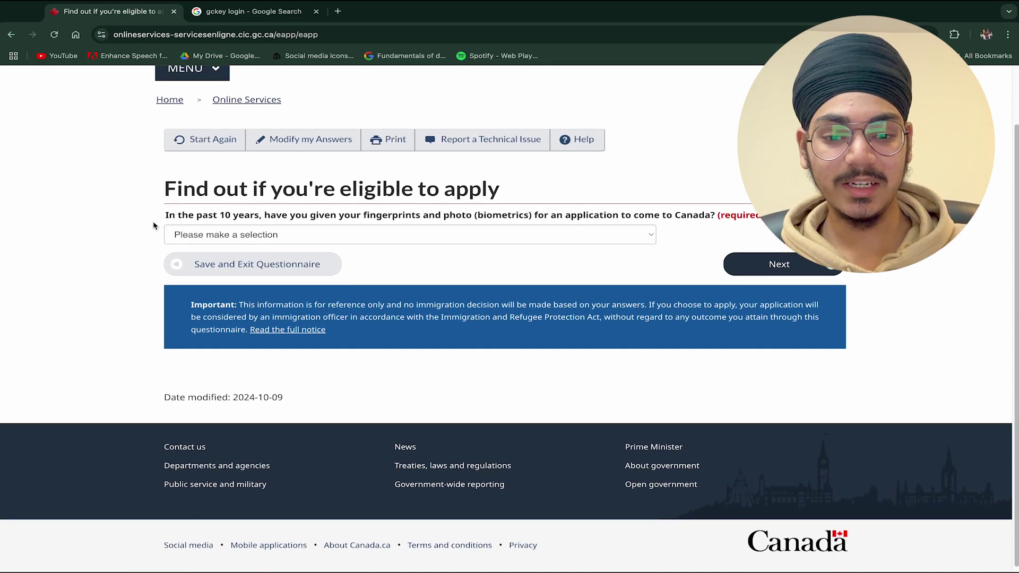
- Answer Yes to having given biometrics in the past 10 years
drag(165, 215, 354, 214)
click(501, 224)
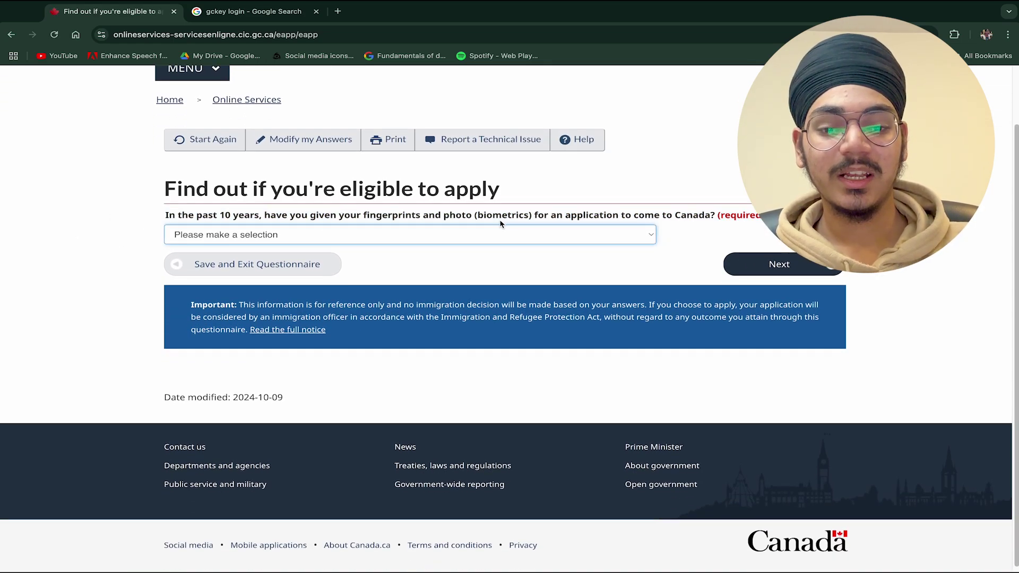
click(493, 228)
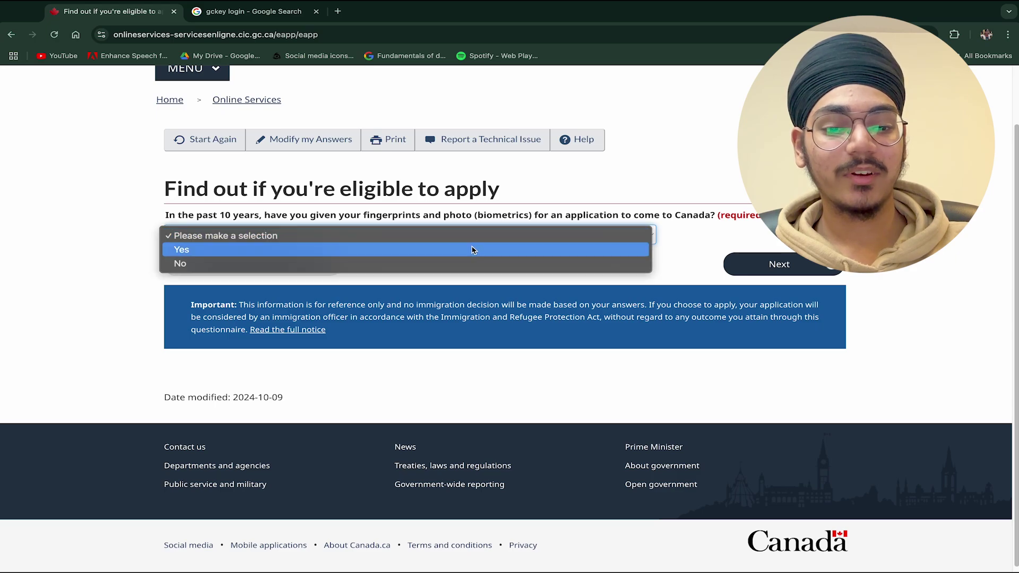
click(473, 250)
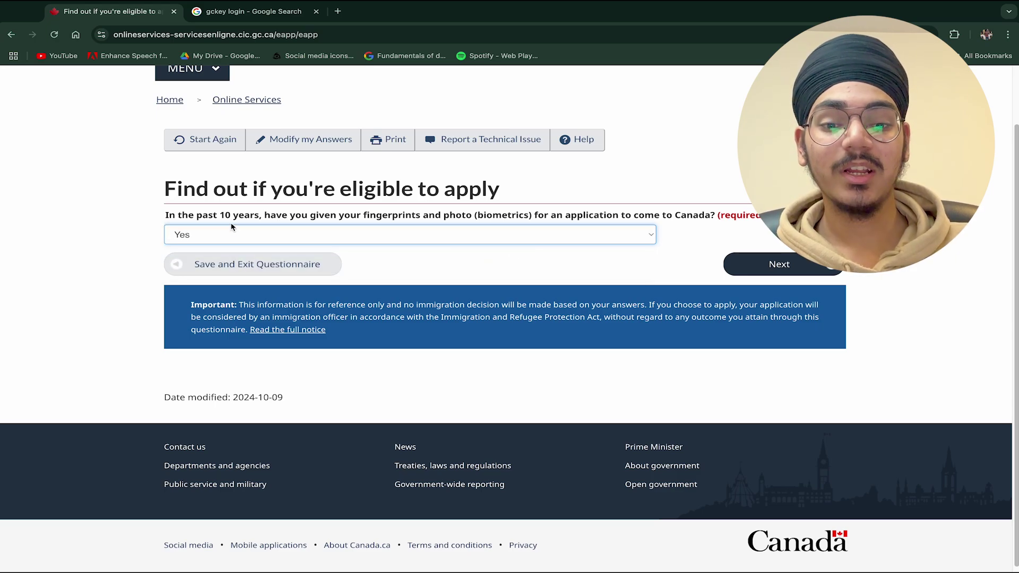
drag(219, 217, 258, 218)
click(257, 218)
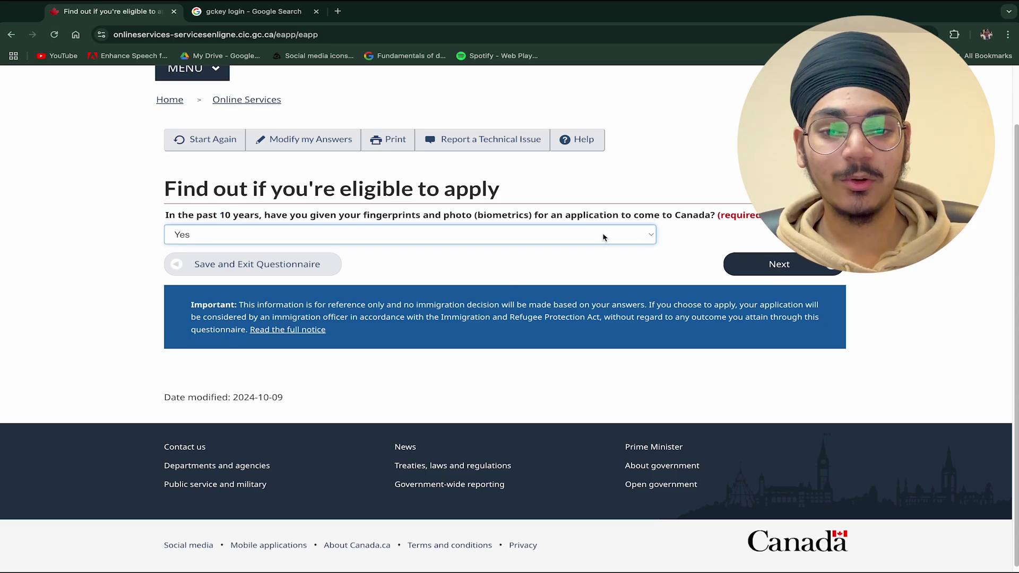
click(780, 265)
- Answer 'Yes, I will be paying my application fees' to the fees question
scroll(489, 266, down, 1)
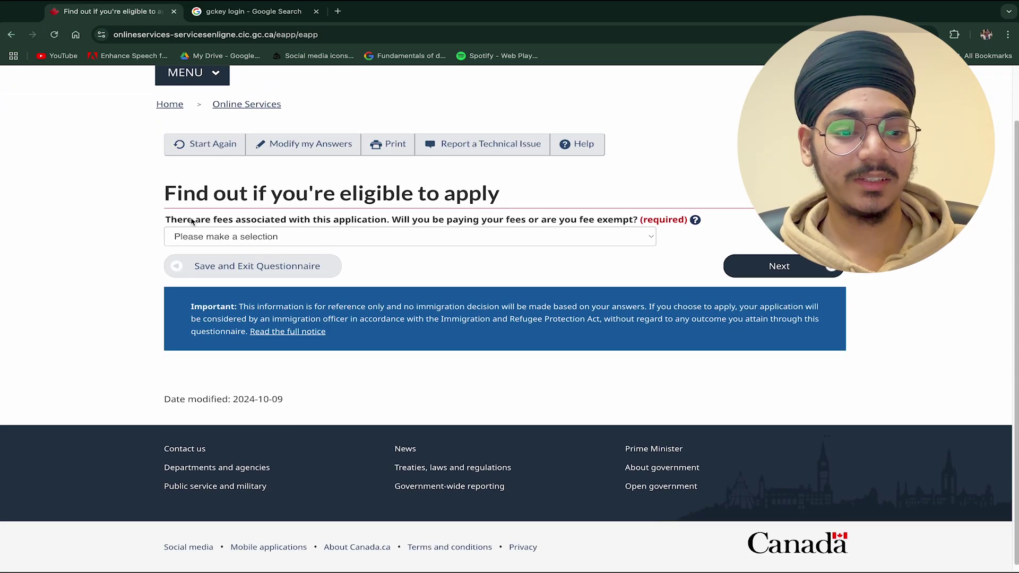
drag(166, 219, 370, 219)
click(367, 236)
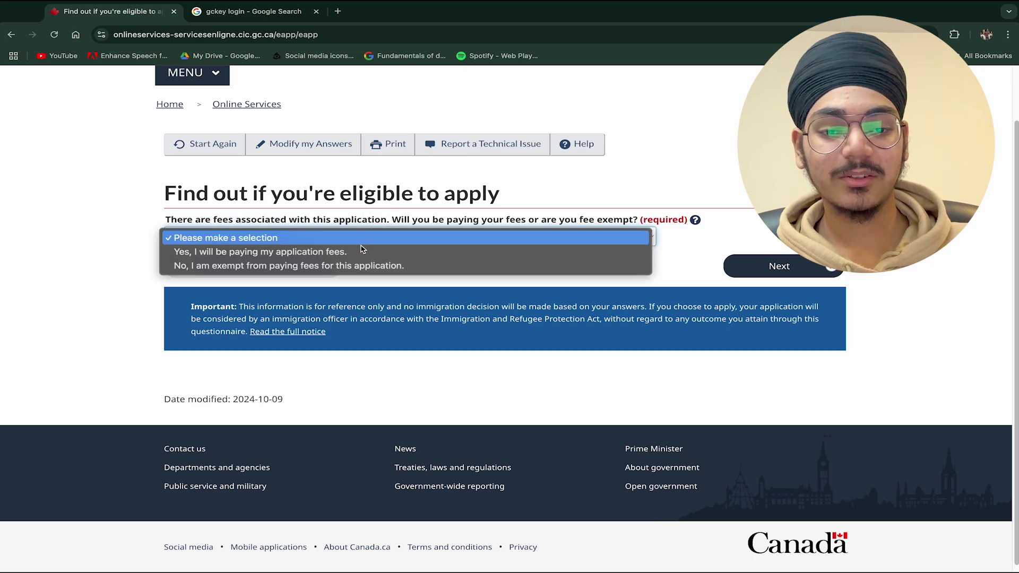
click(362, 251)
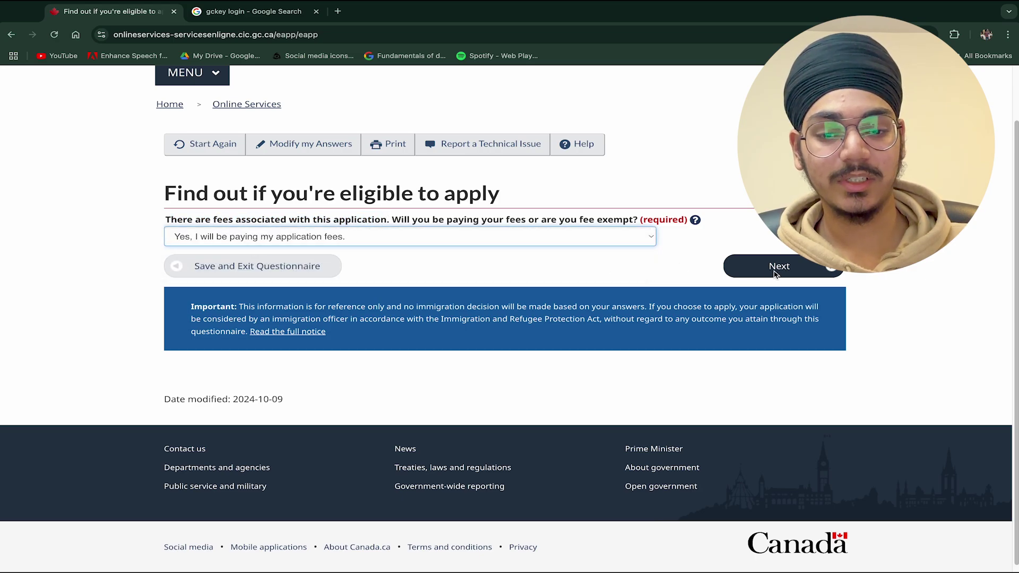
drag(542, 221, 599, 219)
click(560, 231)
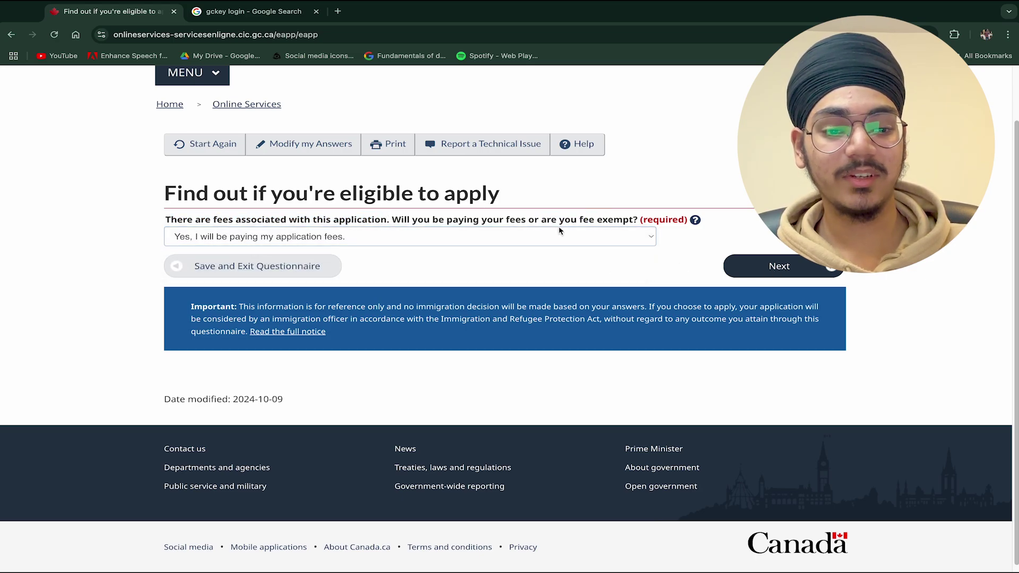
click(560, 231)
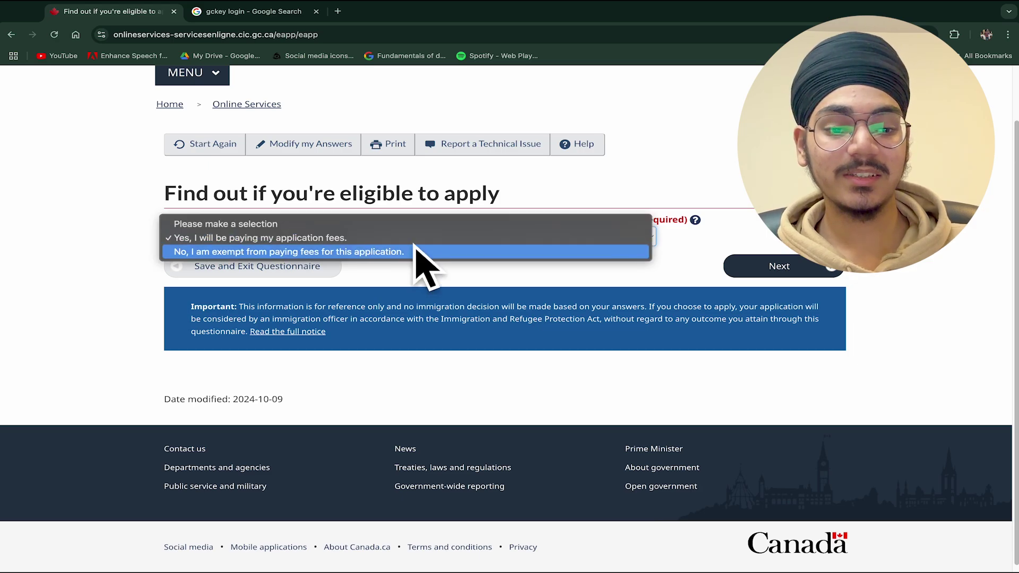
click(457, 270)
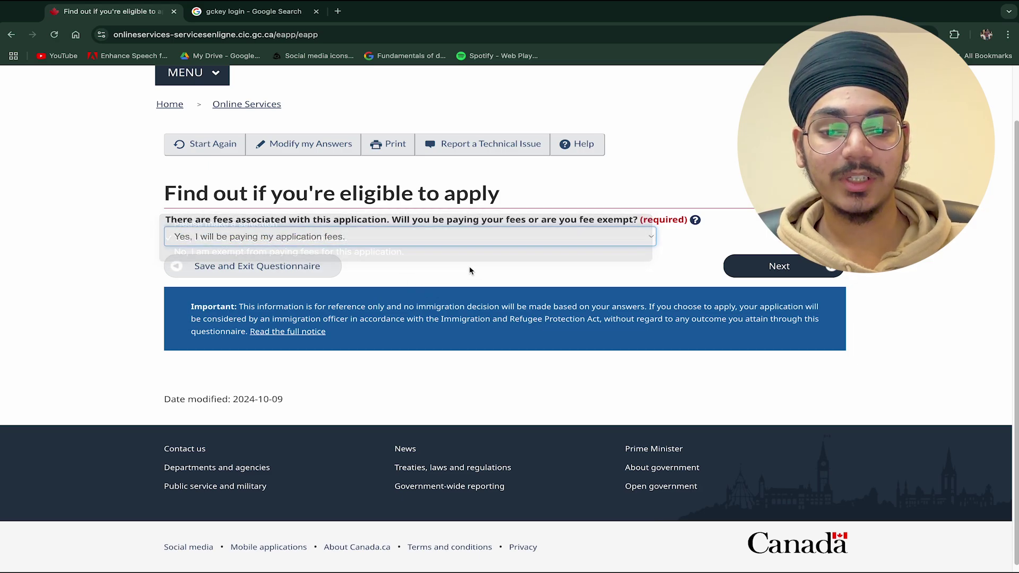
click(808, 266)
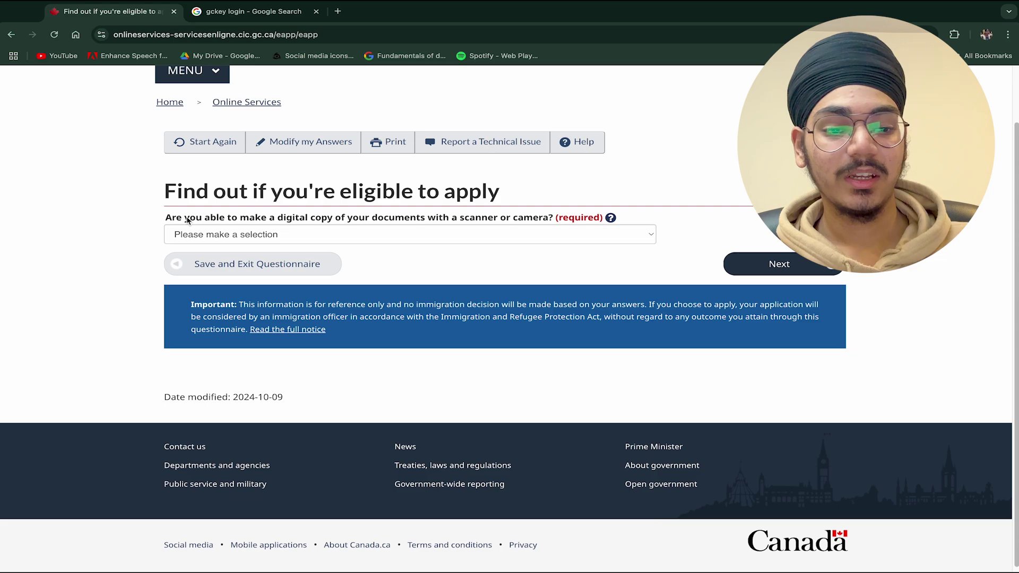
- Answer Yes to making digital copies of documents and to paying fees online
click(314, 237)
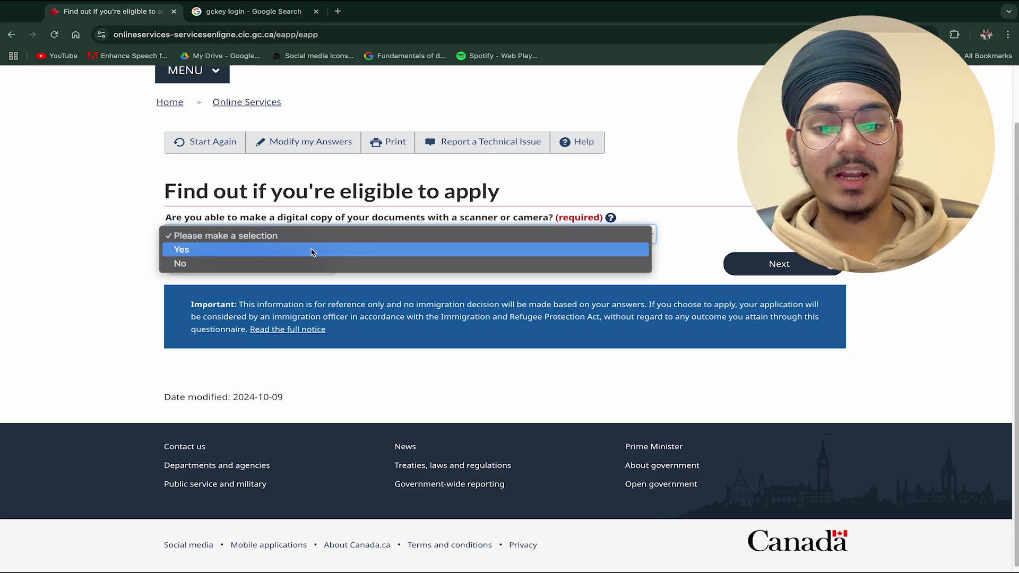
click(312, 251)
click(784, 264)
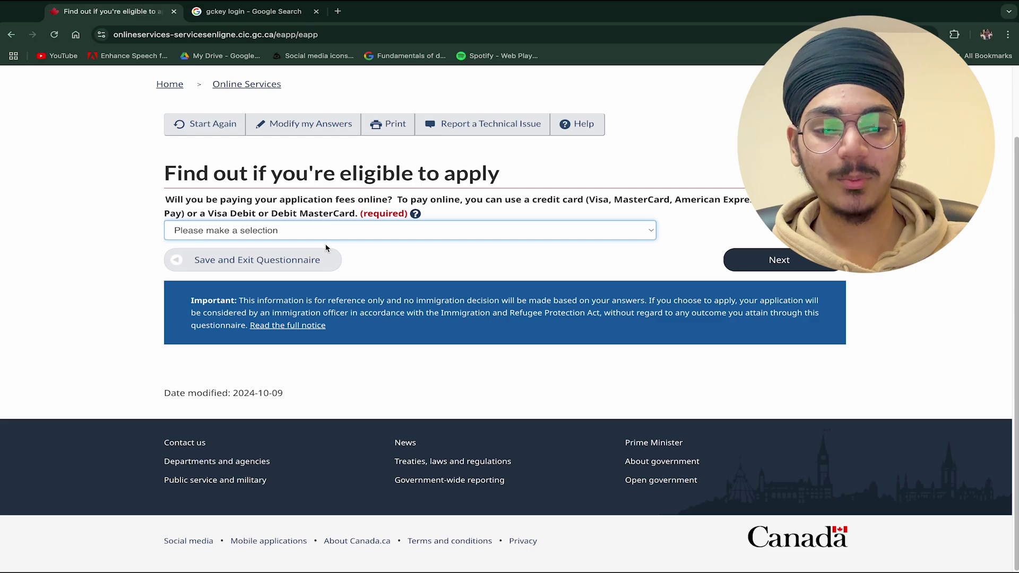
click(309, 234)
click(308, 244)
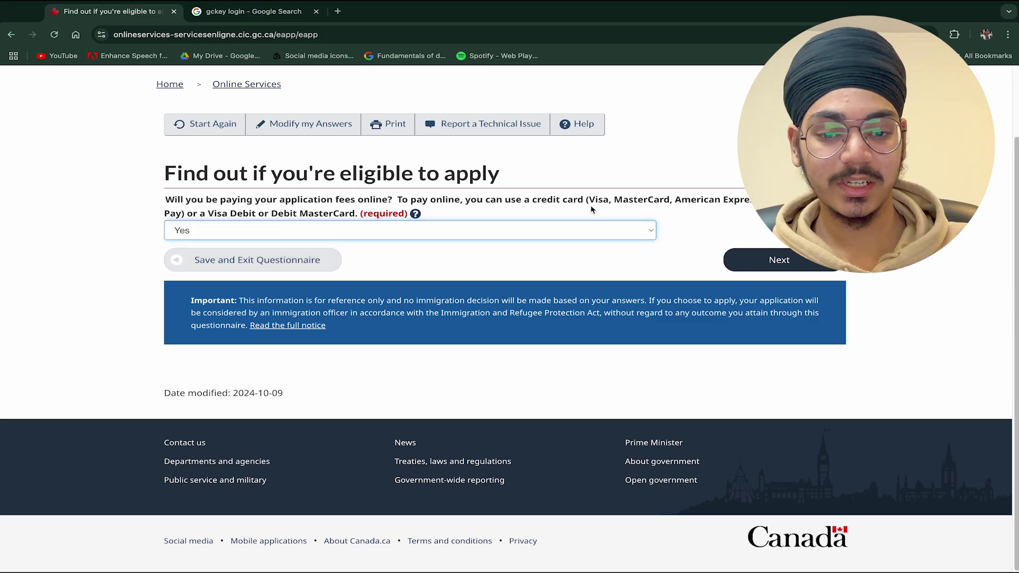
drag(589, 201, 742, 198)
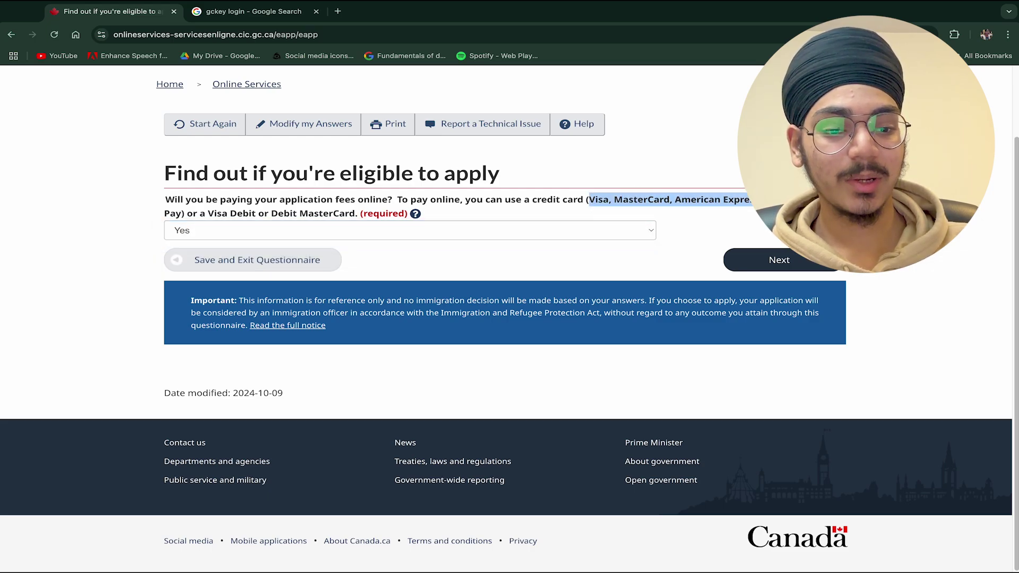
click(785, 214)
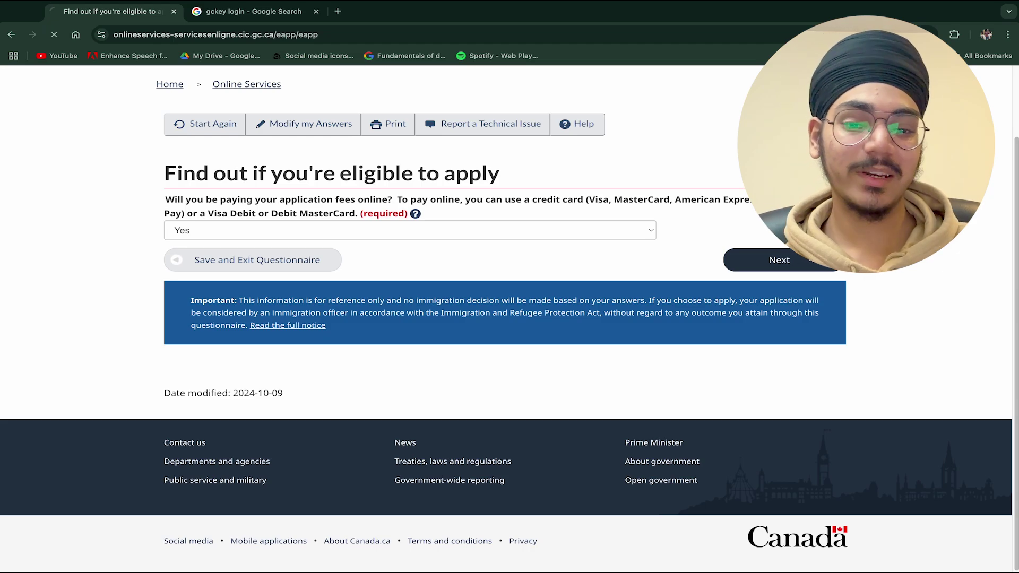
- Look over the Review your answers page and accept the answers
scroll(439, 218, down, 4)
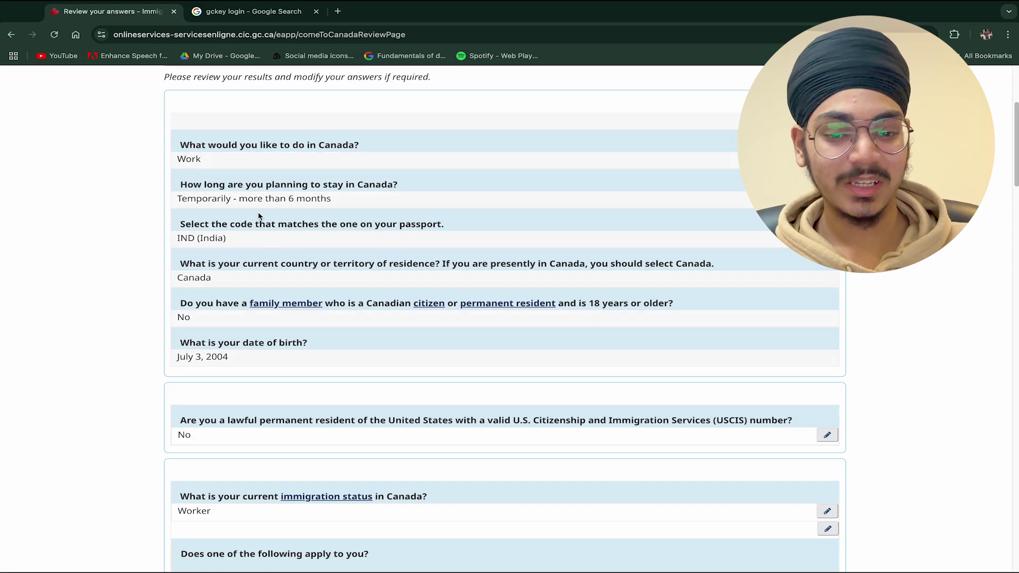
scroll(297, 253, down, 20)
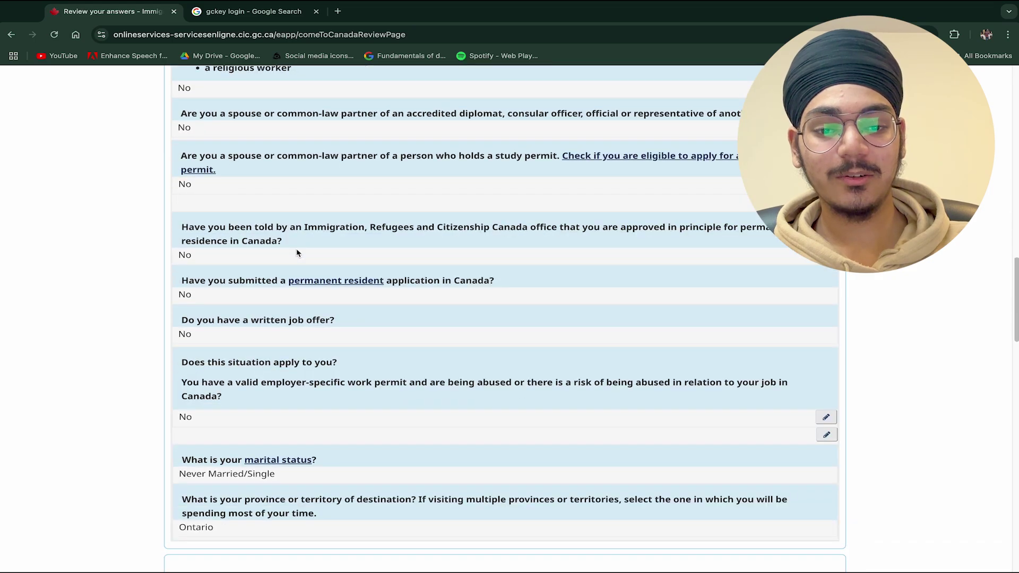
scroll(296, 252, down, 2)
scroll(296, 253, down, 10)
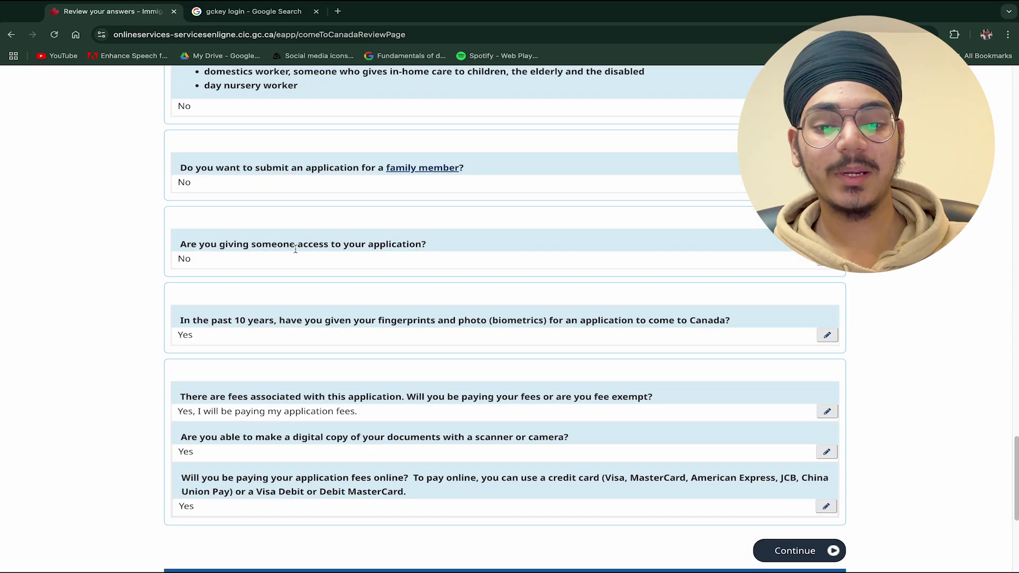
scroll(472, 249, up, 4)
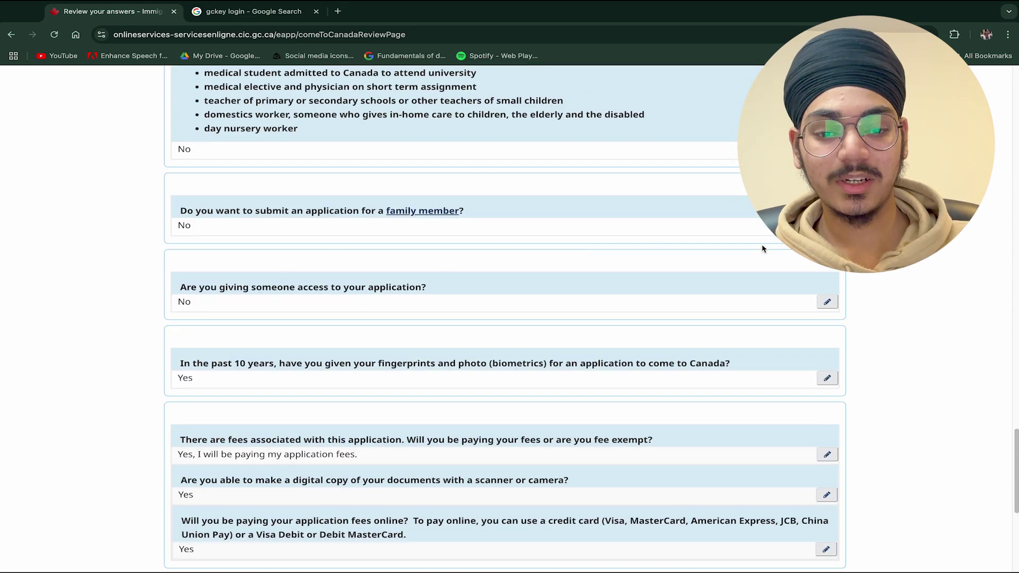
scroll(599, 180, up, 10)
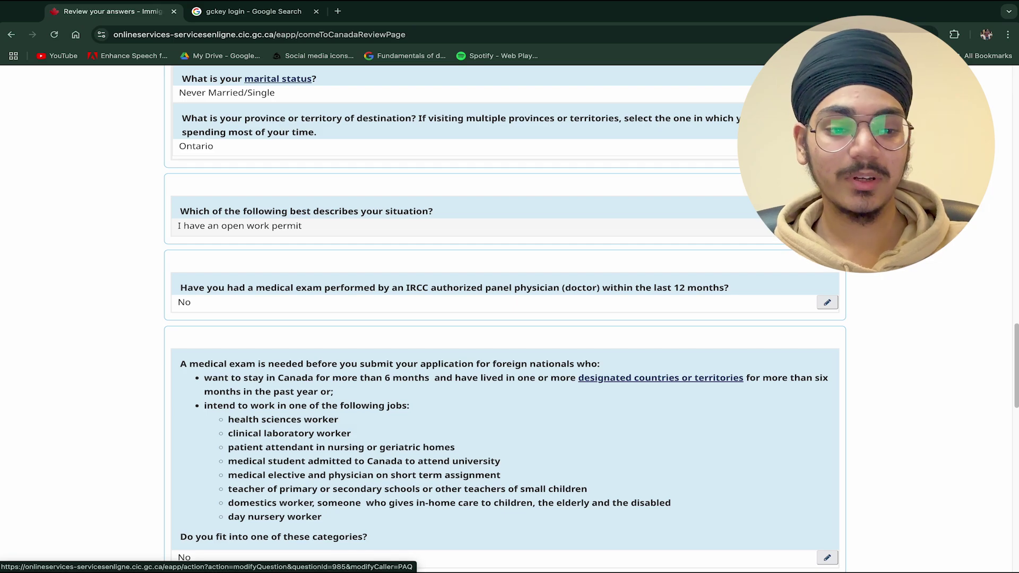
scroll(370, 284, down, 10)
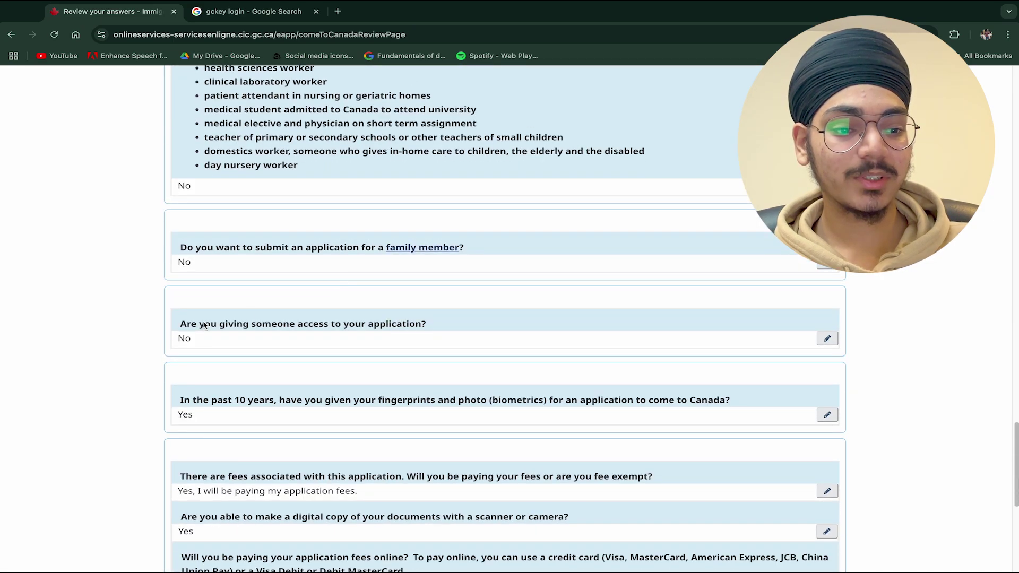
scroll(370, 285, down, 4)
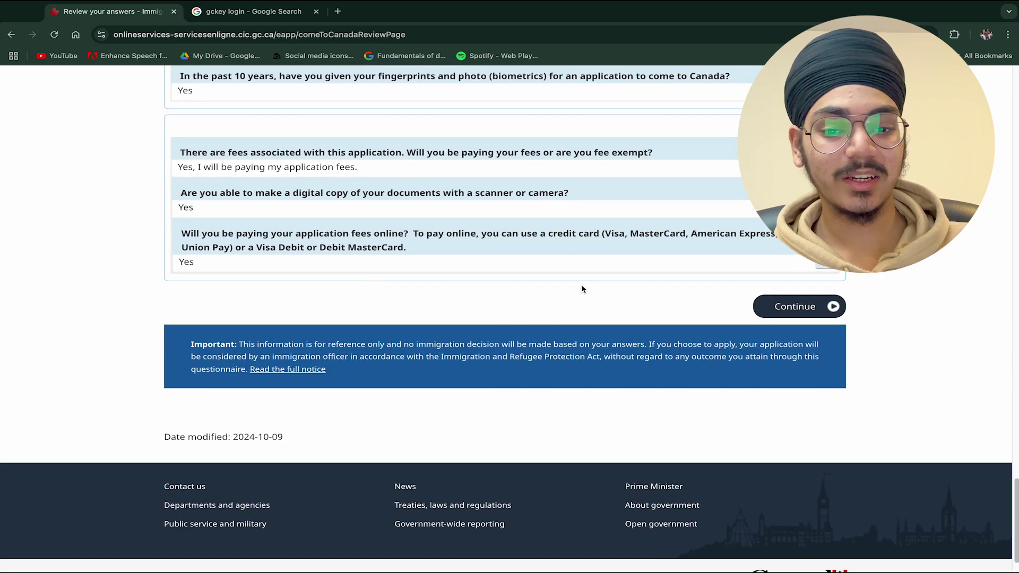
click(808, 311)
- Read the Submitting your application page and continue to the document checklist
scroll(509, 269, down, 6)
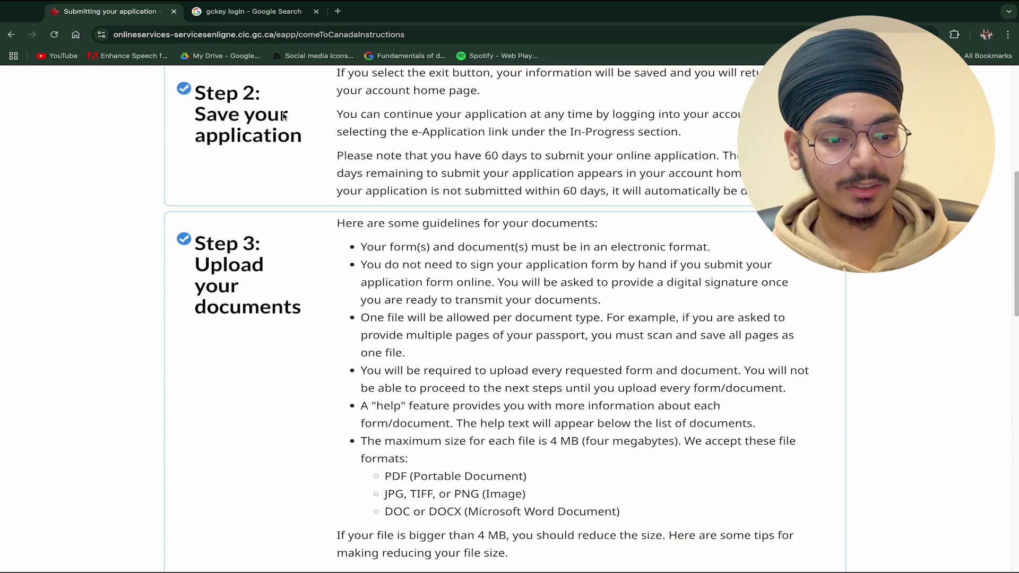
scroll(325, 195, down, 8)
scroll(286, 263, down, 9)
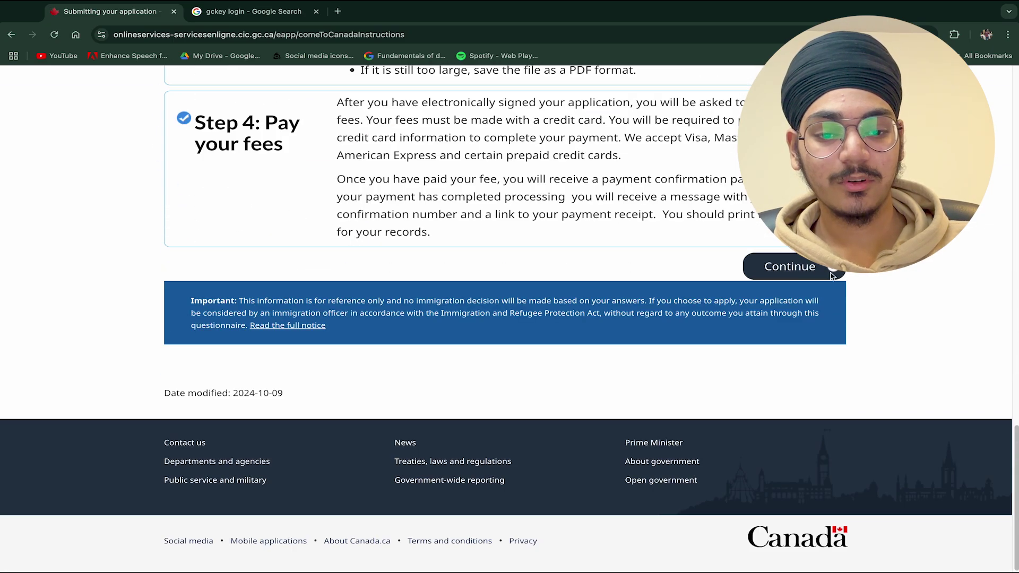
click(793, 267)
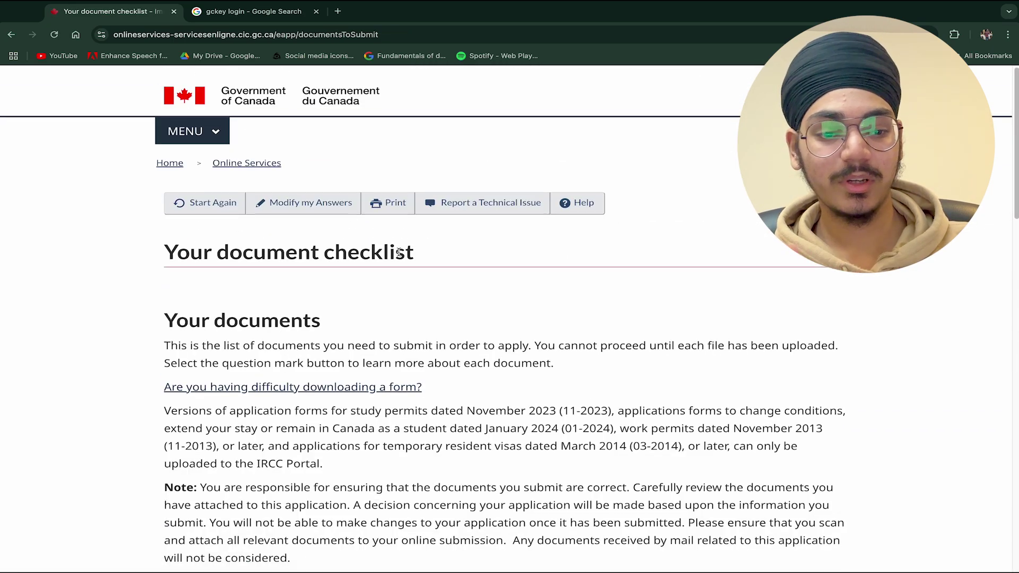
scroll(254, 198, down, 4)
drag(172, 120, 304, 119)
click(337, 129)
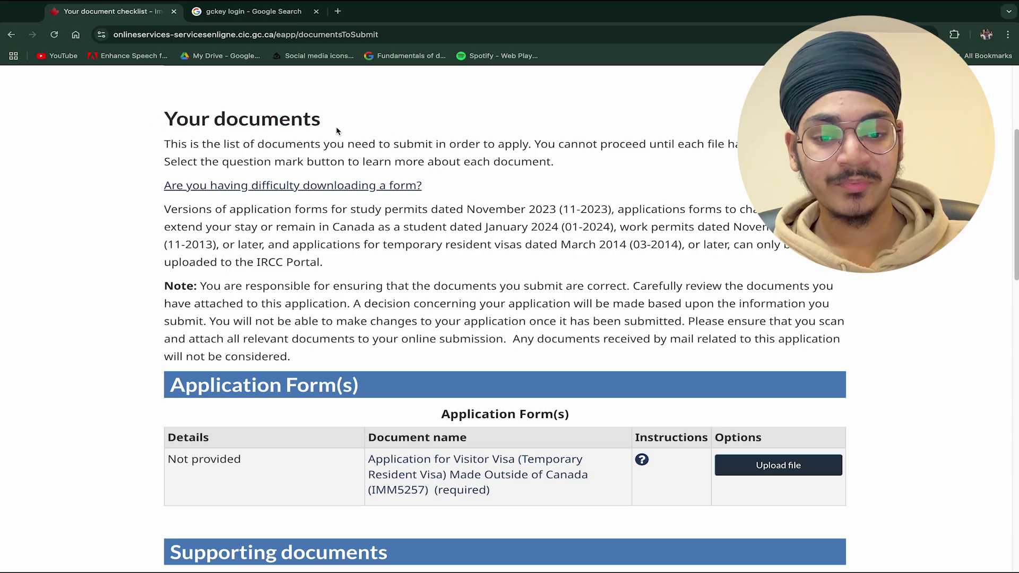
scroll(551, 211, down, 3)
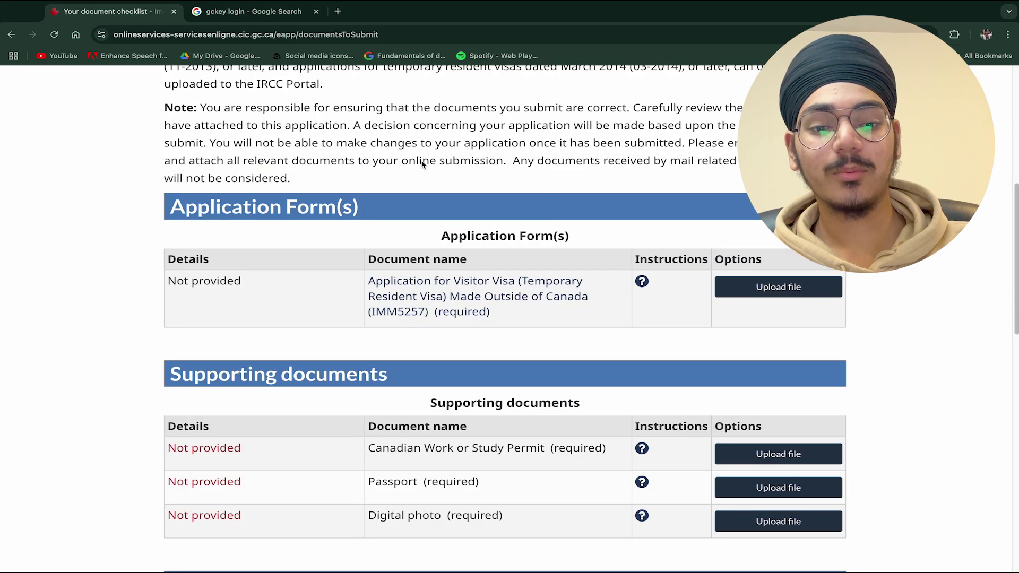
scroll(198, 187, down, 1)
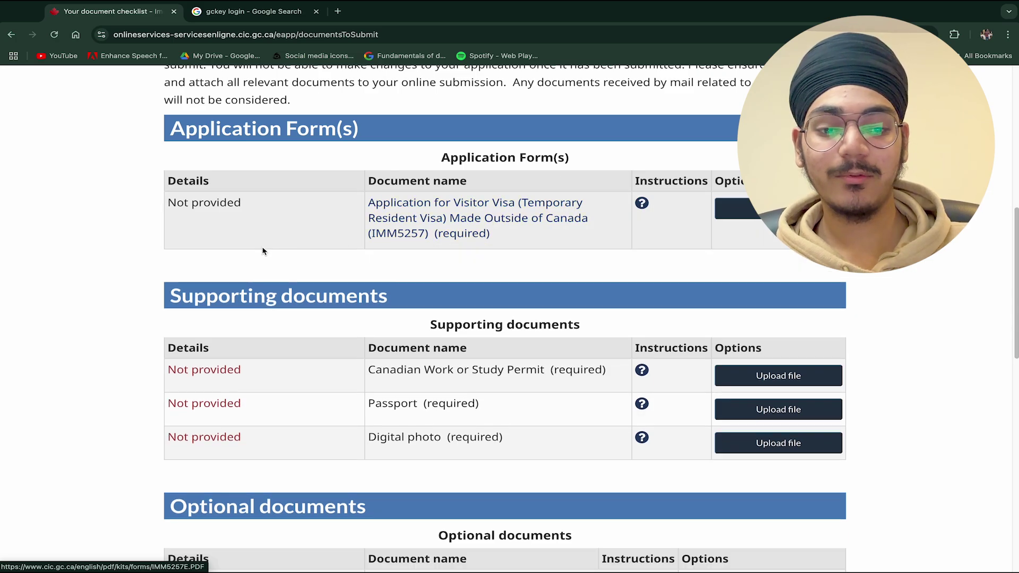
scroll(242, 223, down, 3)
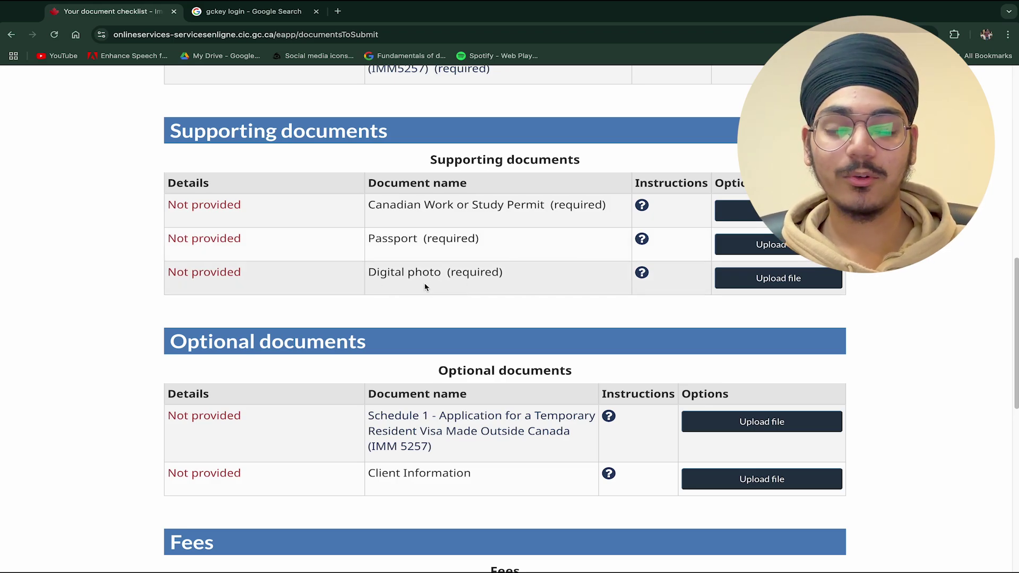
scroll(426, 285, down, 3)
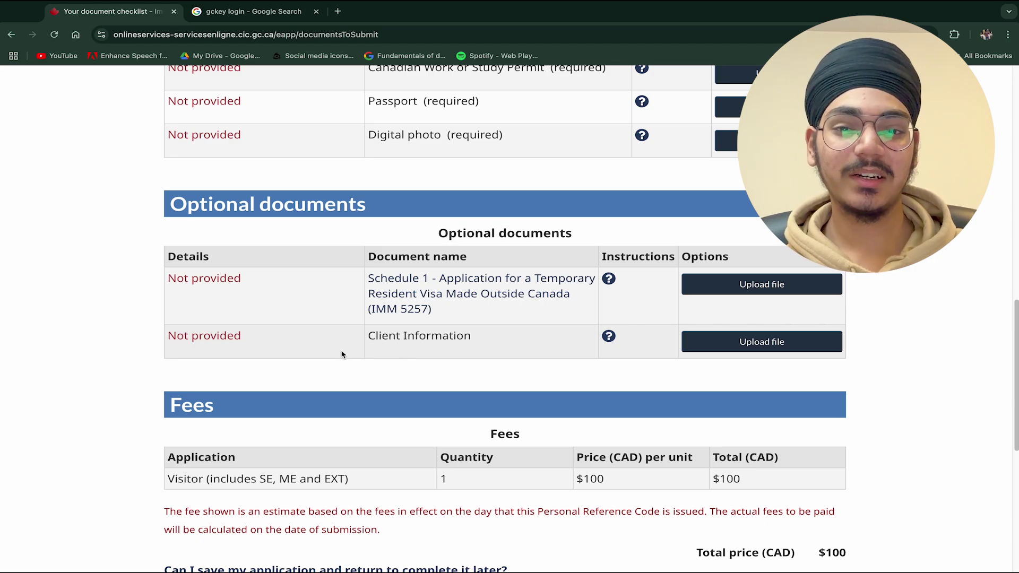
scroll(371, 348, down, 1)
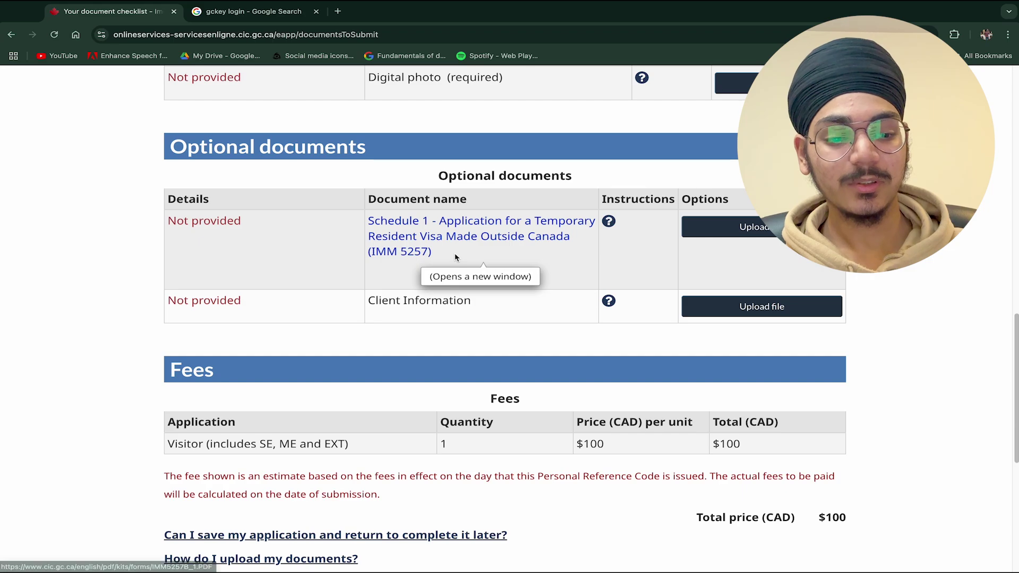
scroll(462, 266, down, 1)
scroll(455, 258, up, 1)
scroll(455, 299, down, 1)
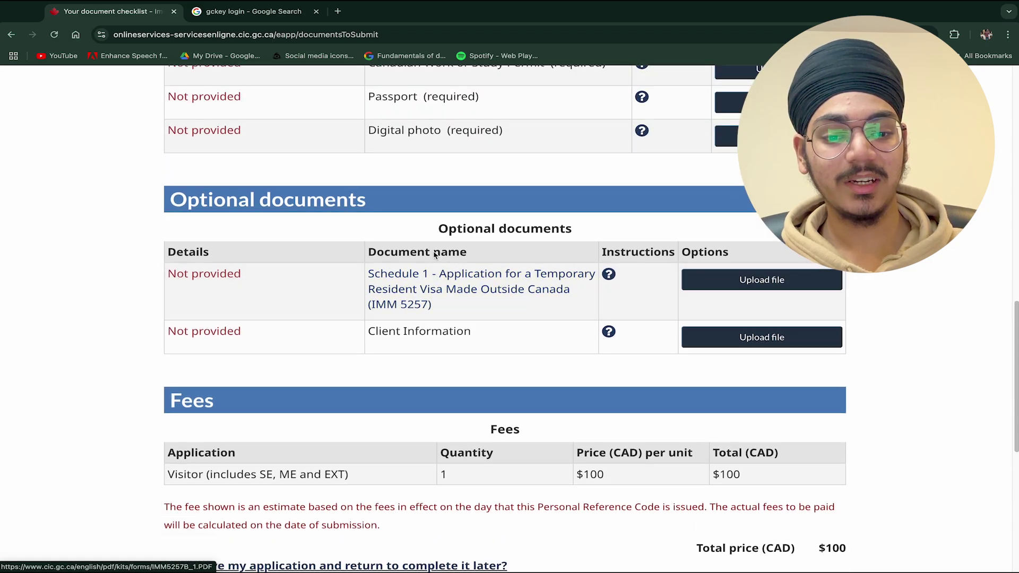
scroll(434, 258, up, 10)
scroll(456, 361, down, 12)
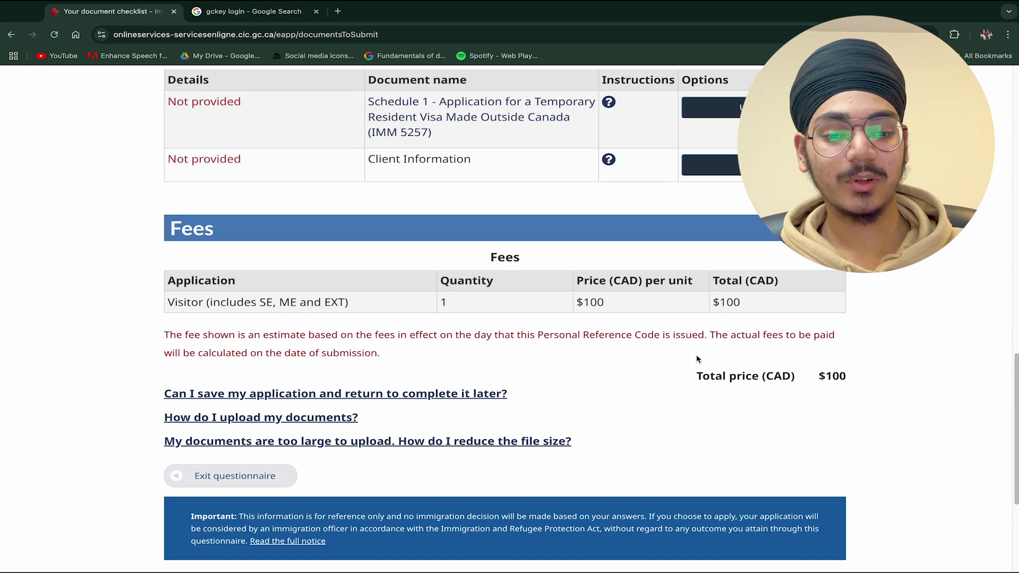
drag(564, 302, 608, 304)
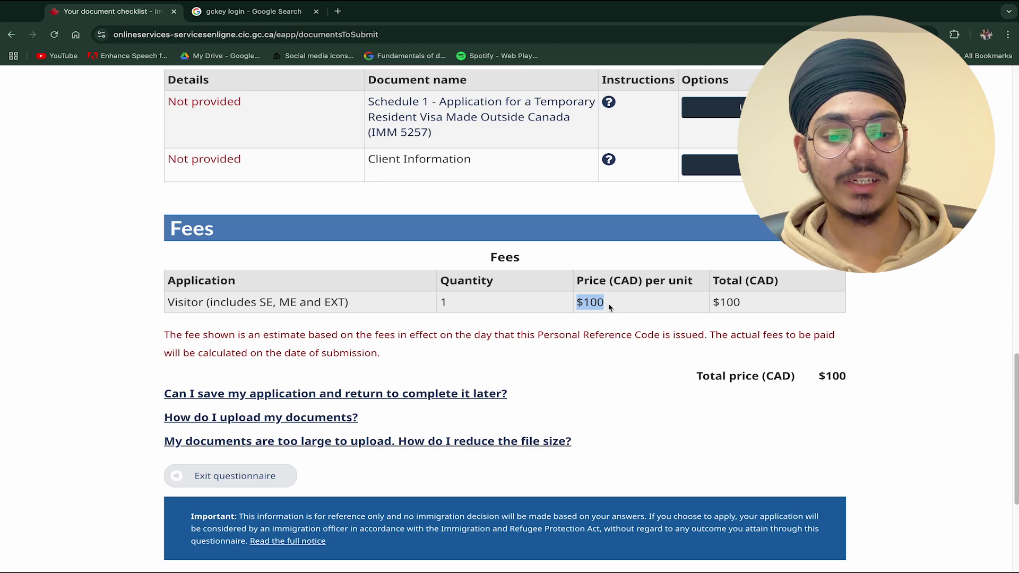
click(769, 335)
drag(812, 376, 878, 377)
click(879, 378)
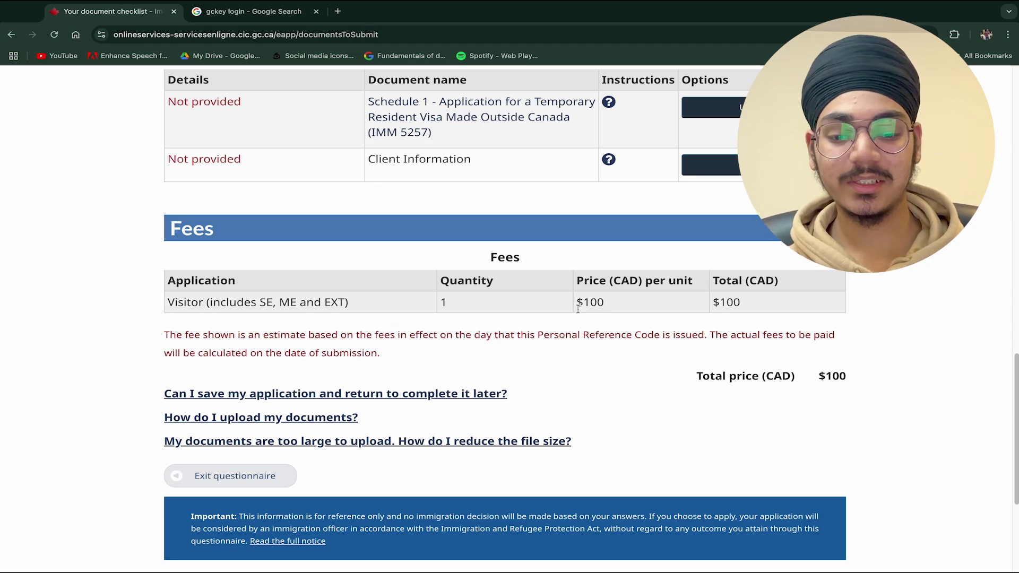
drag(819, 376, 848, 377)
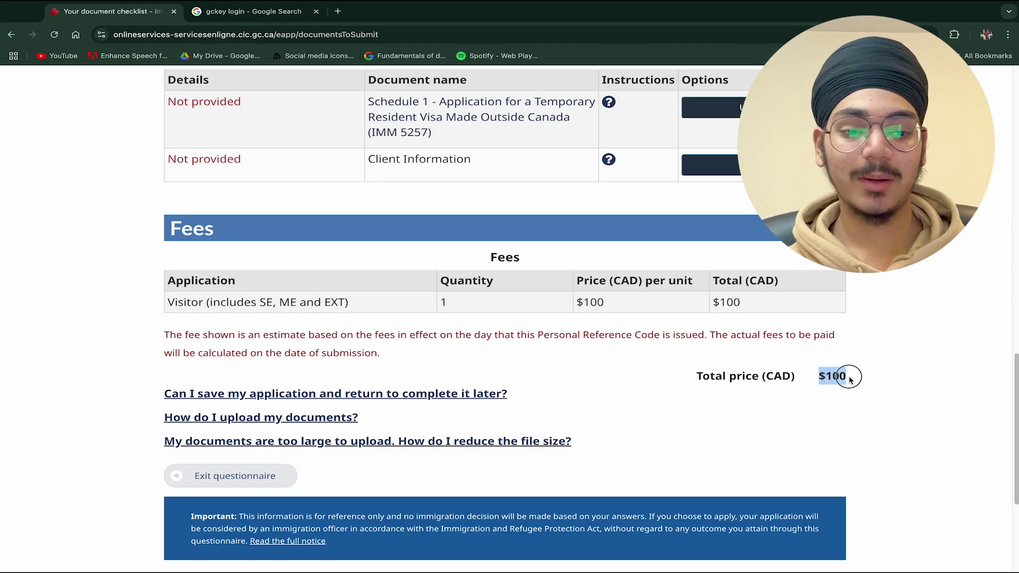
scroll(691, 331, up, 4)
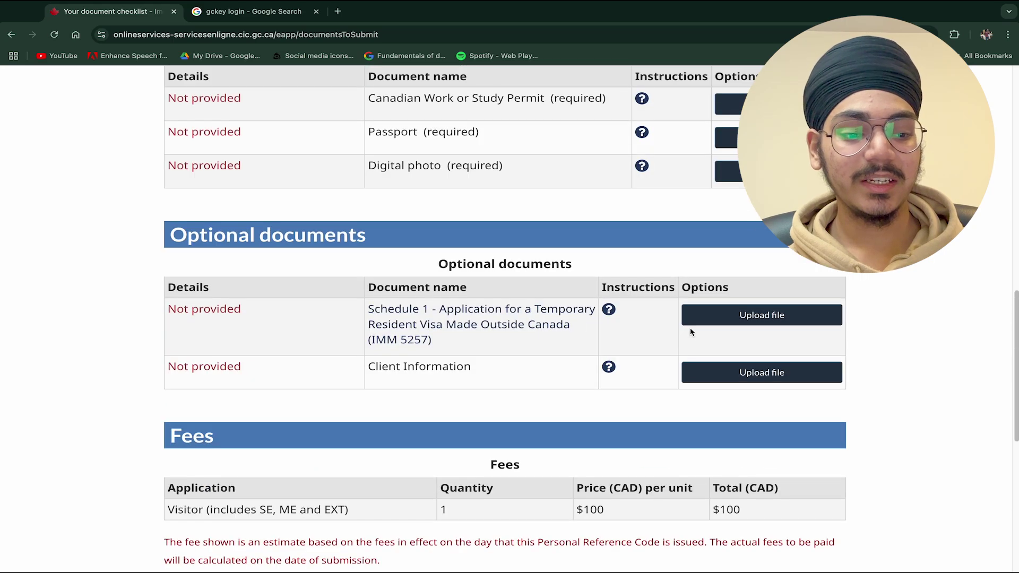
scroll(691, 332, up, 5)
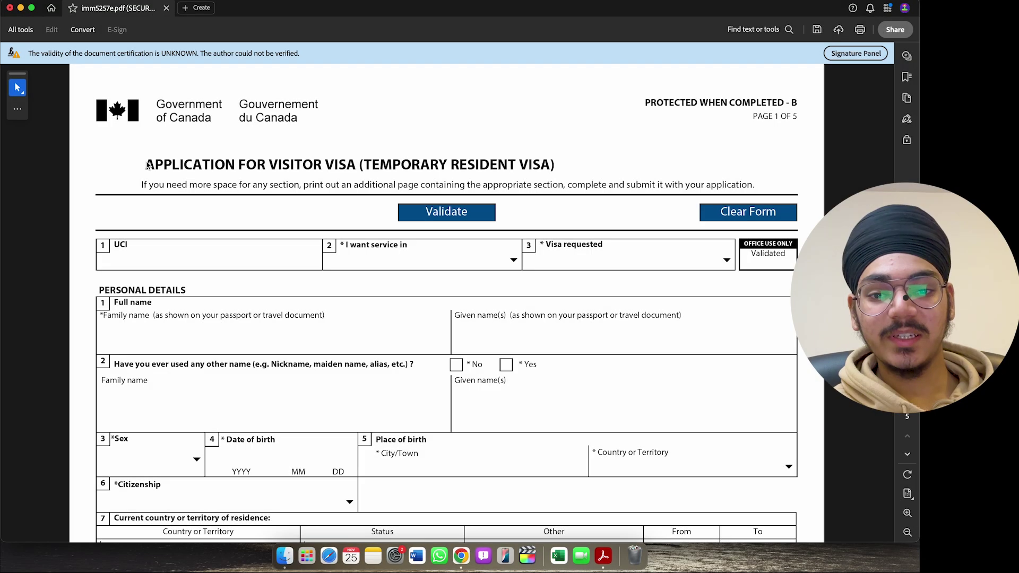
- Scroll to the top fields of the IMM 5257 form and place the cursor in the UCI field
drag(144, 164, 562, 175)
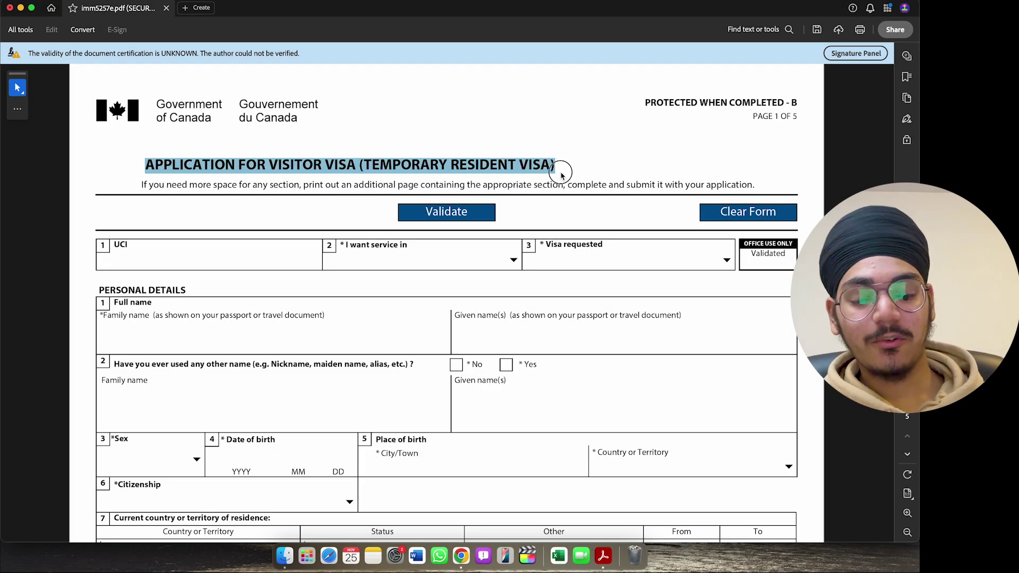
scroll(533, 151, down, 1)
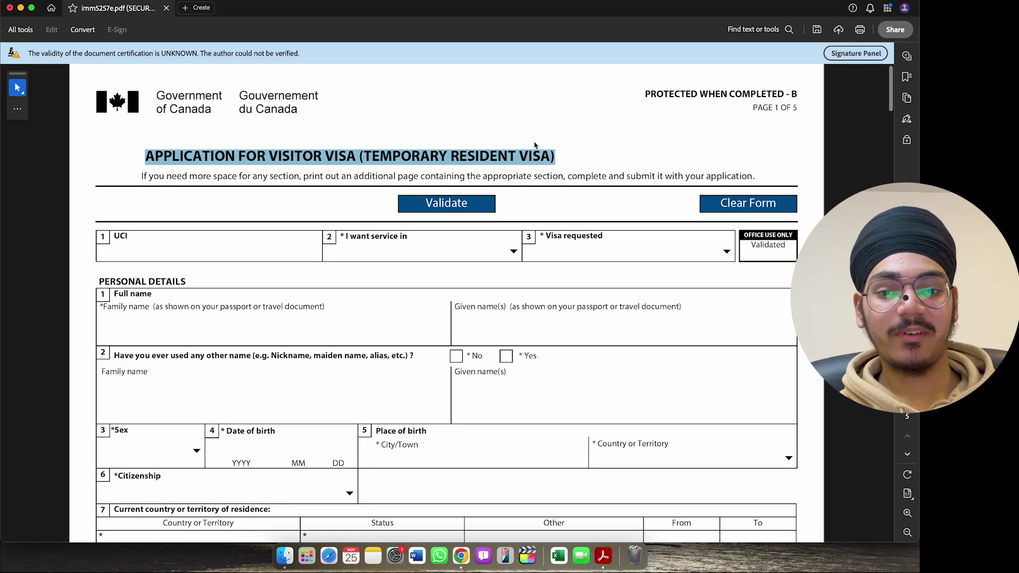
click(749, 104)
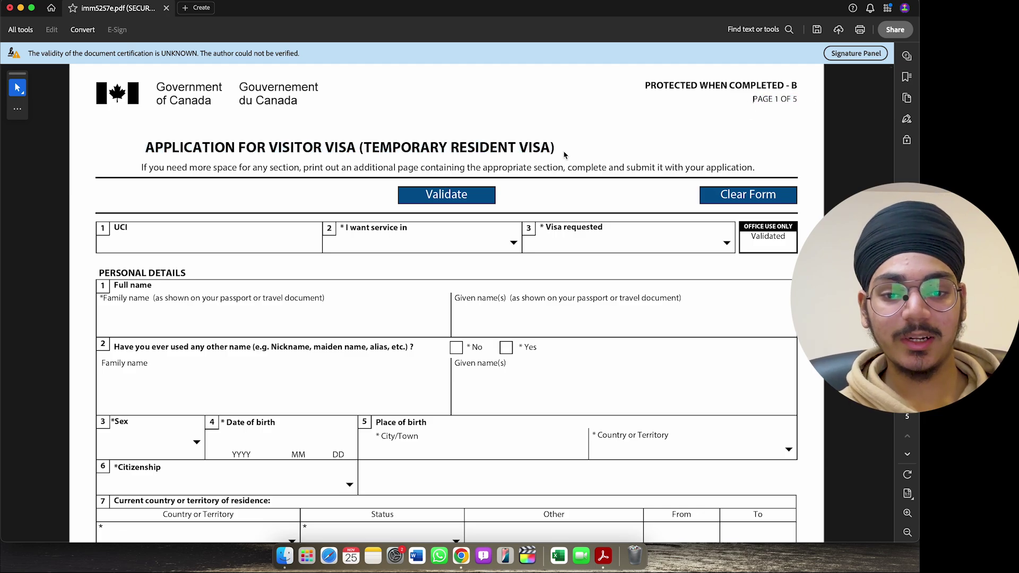
scroll(563, 151, down, 3)
scroll(564, 151, down, 2)
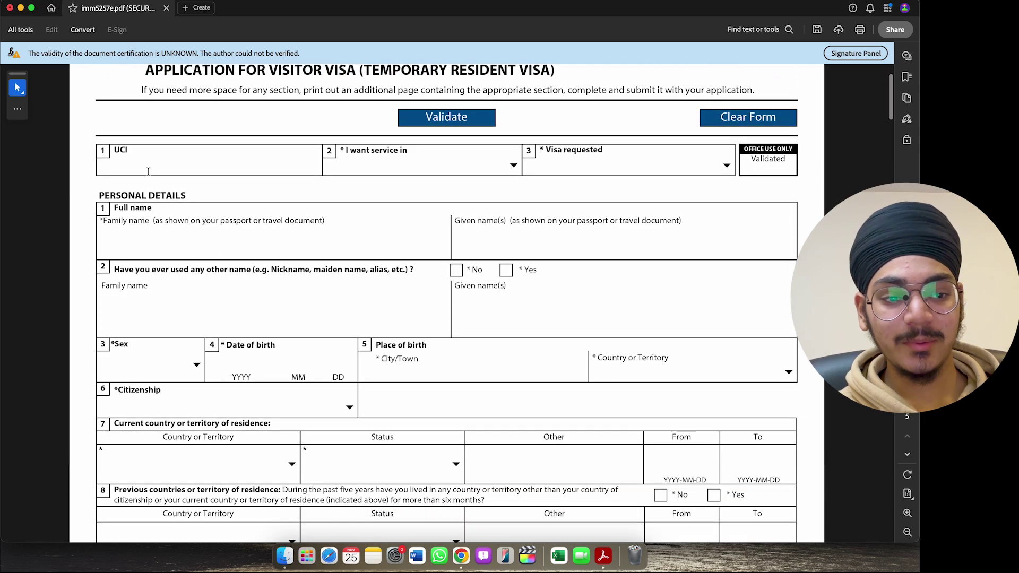
click(149, 169)
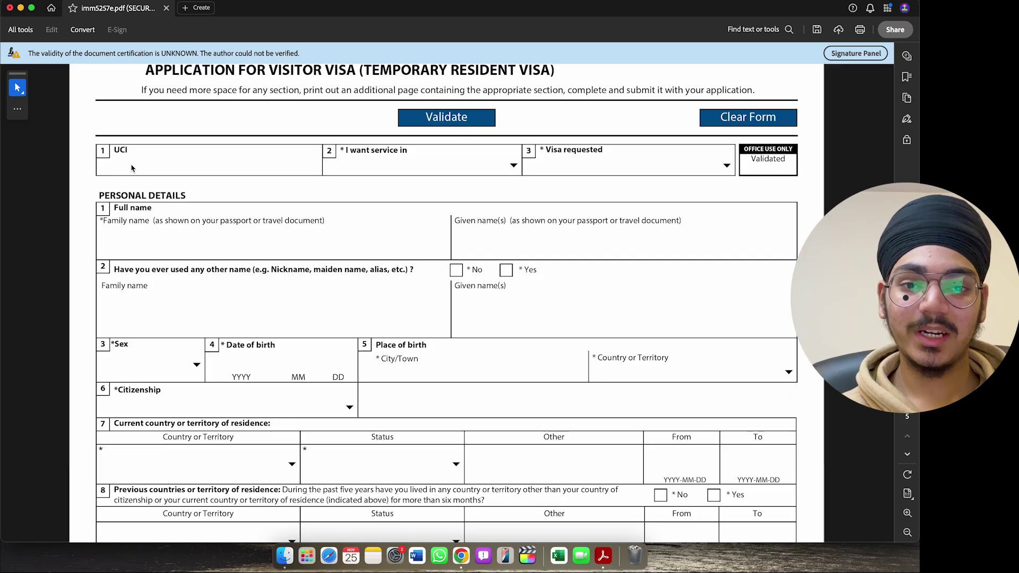
scroll(250, 167, down, 3)
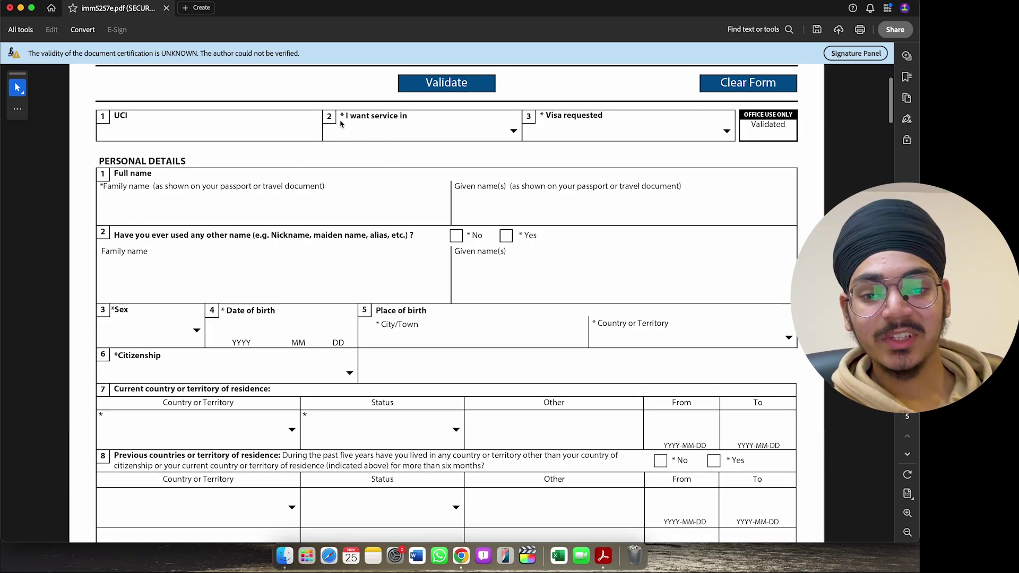
- Set the service language to English and the visa requested to Visitor Visa
click(516, 130)
click(455, 159)
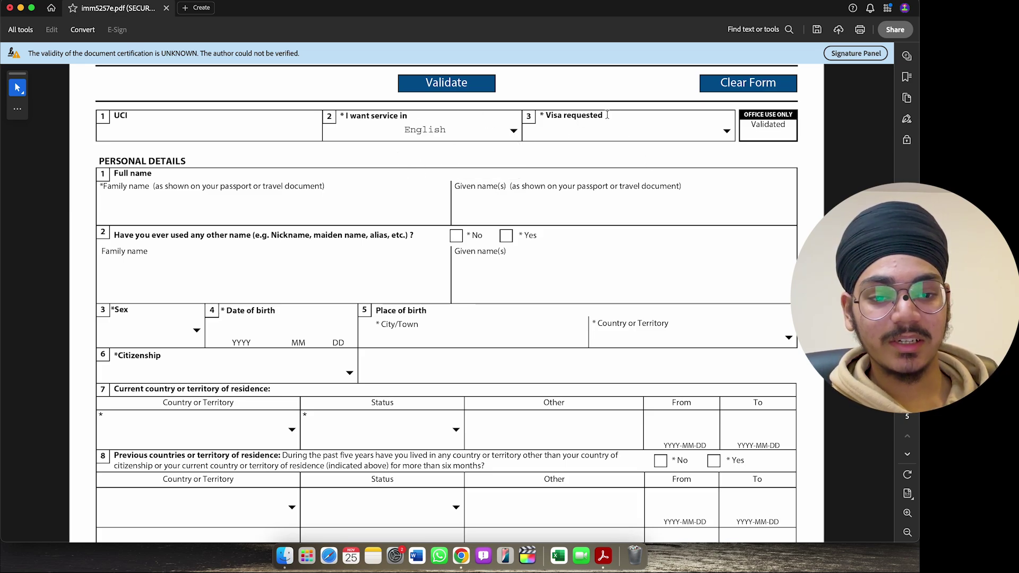
click(728, 137)
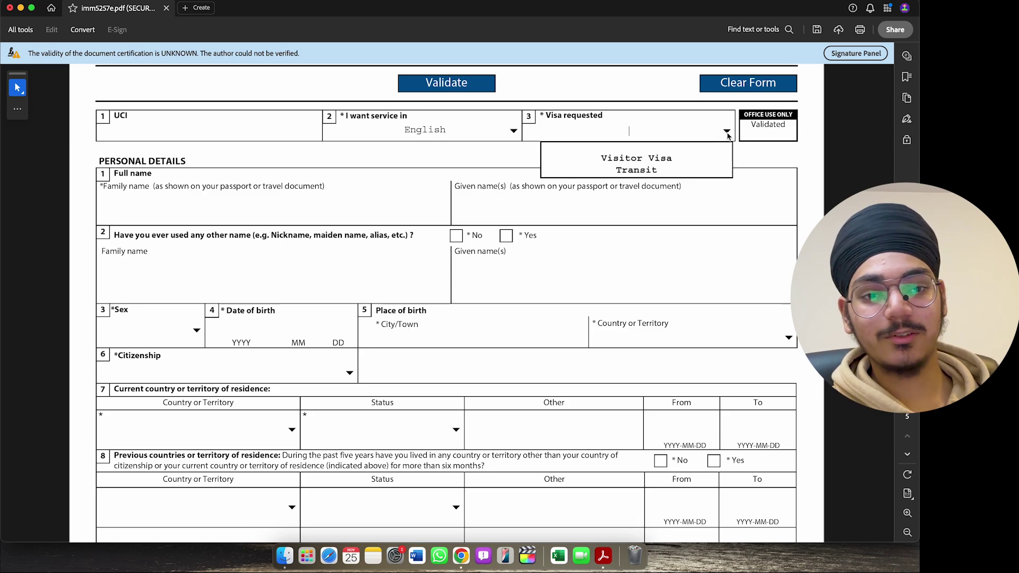
click(676, 158)
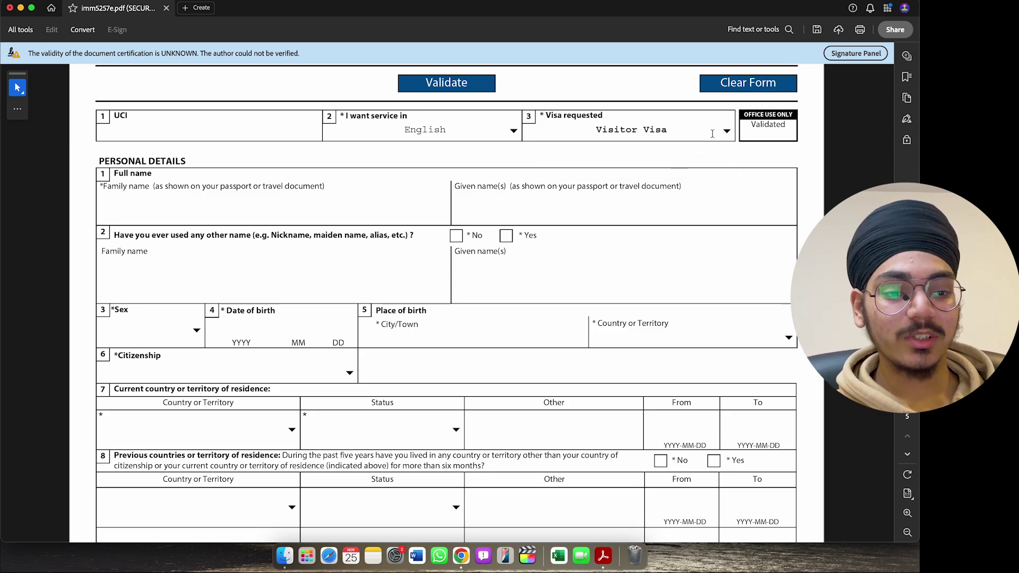
click(728, 137)
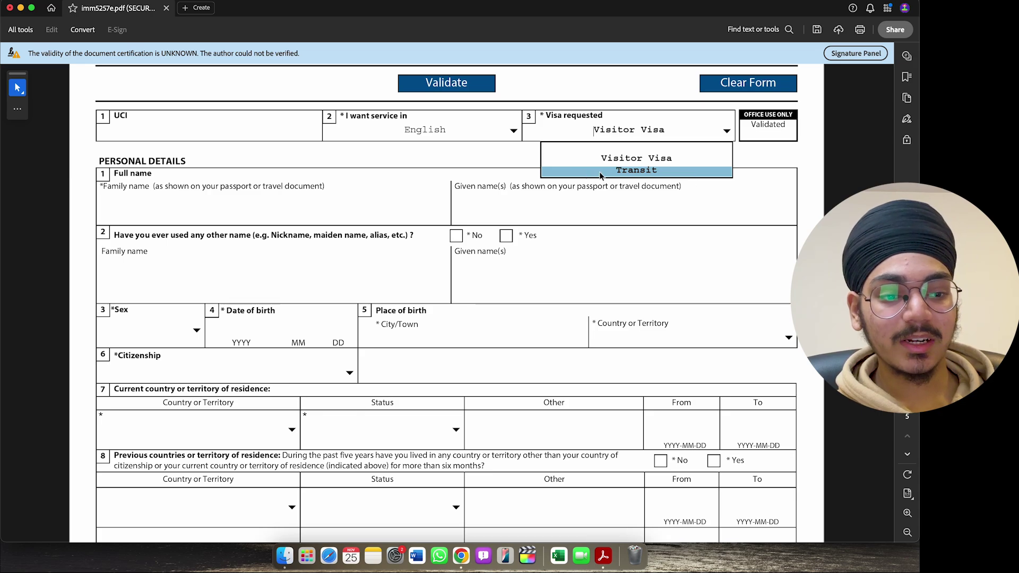
click(660, 158)
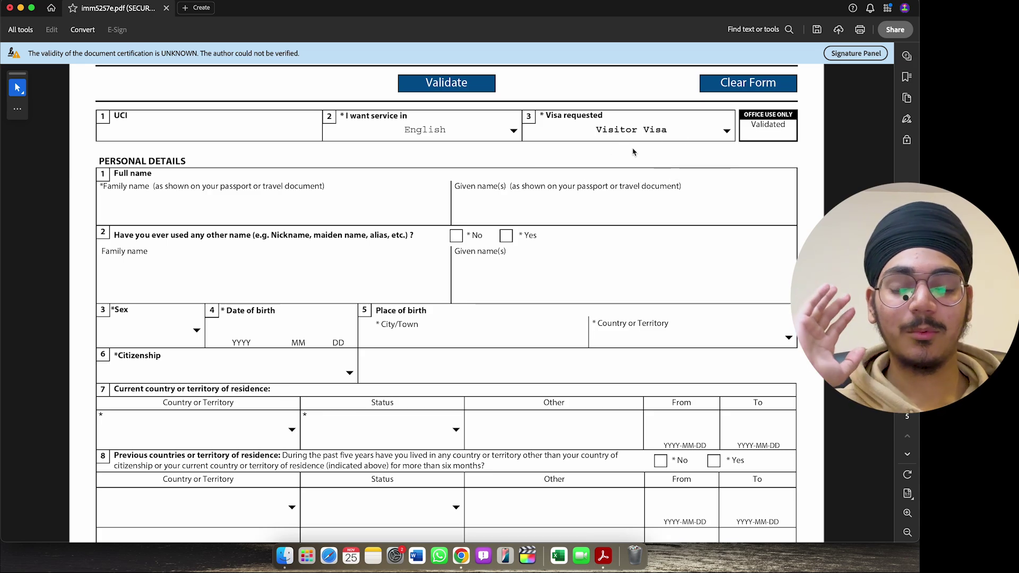
- Enter the applicant's family name and given names, and answer No to another name used
scroll(244, 169, down, 1)
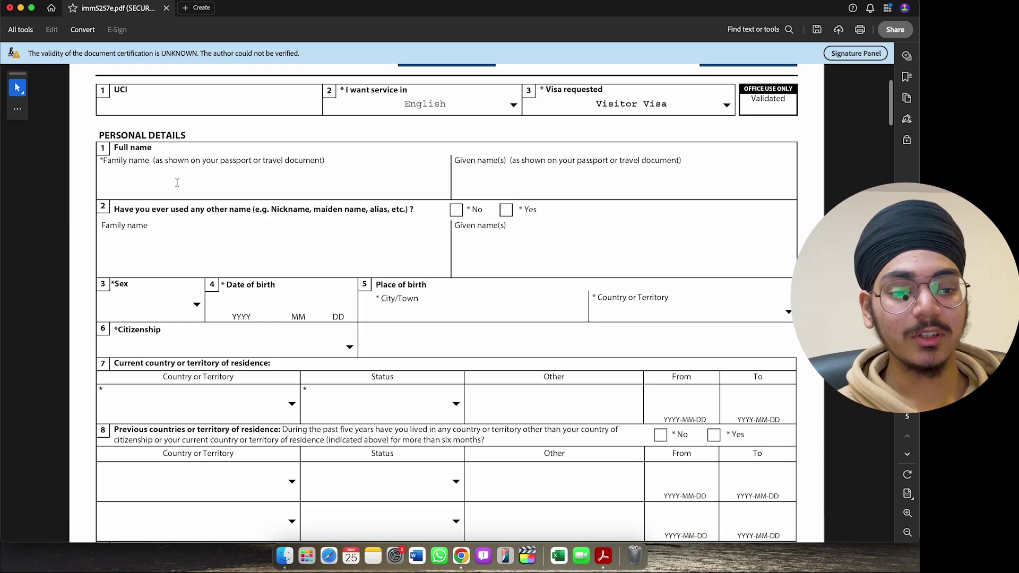
click(176, 185)
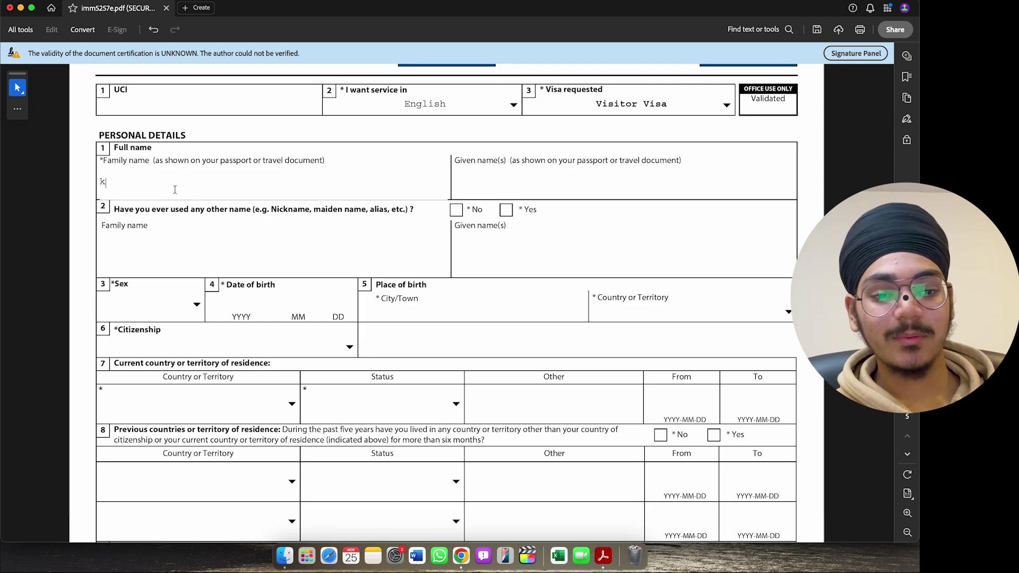
click(481, 183)
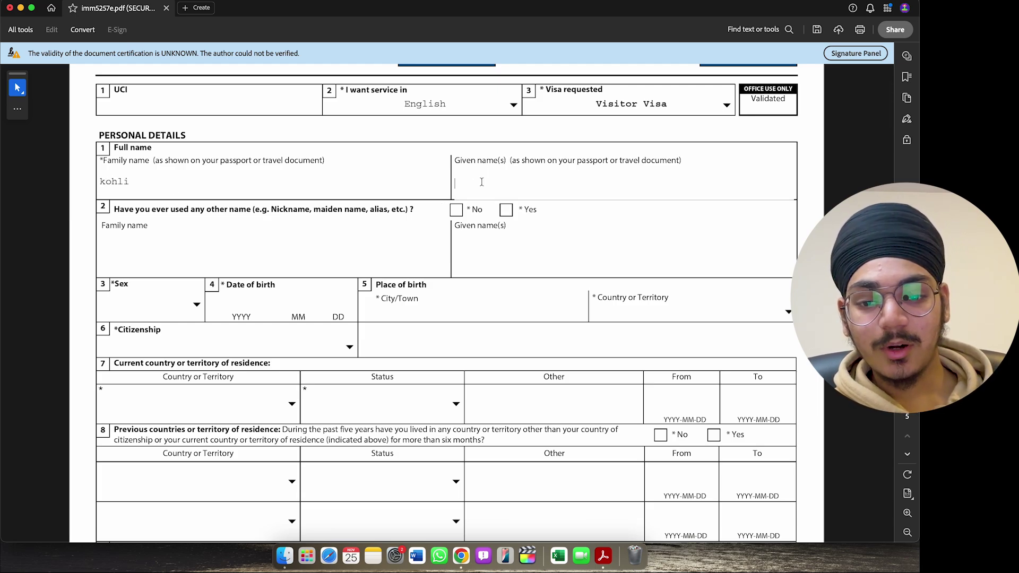
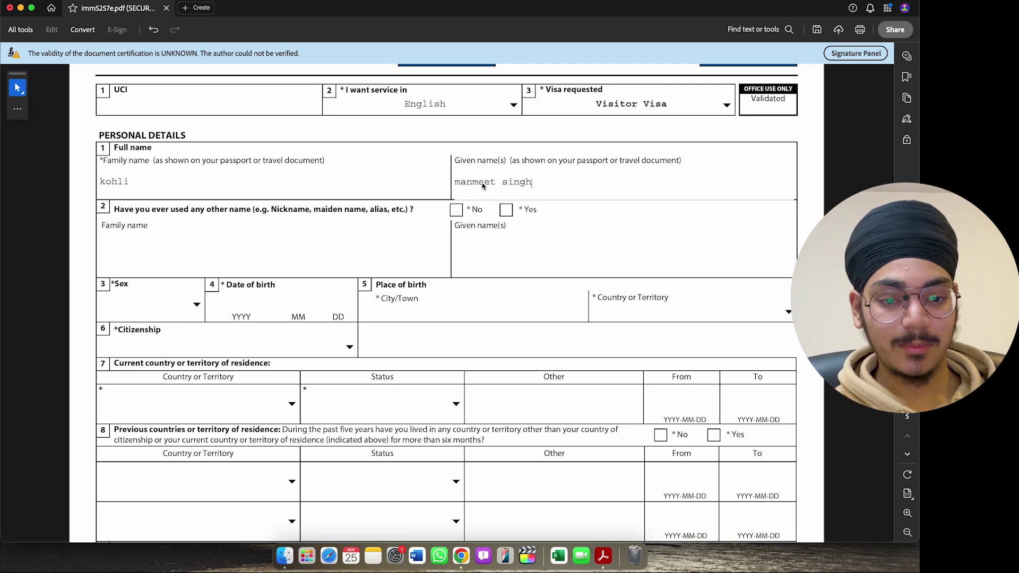
scroll(222, 188, down, 2)
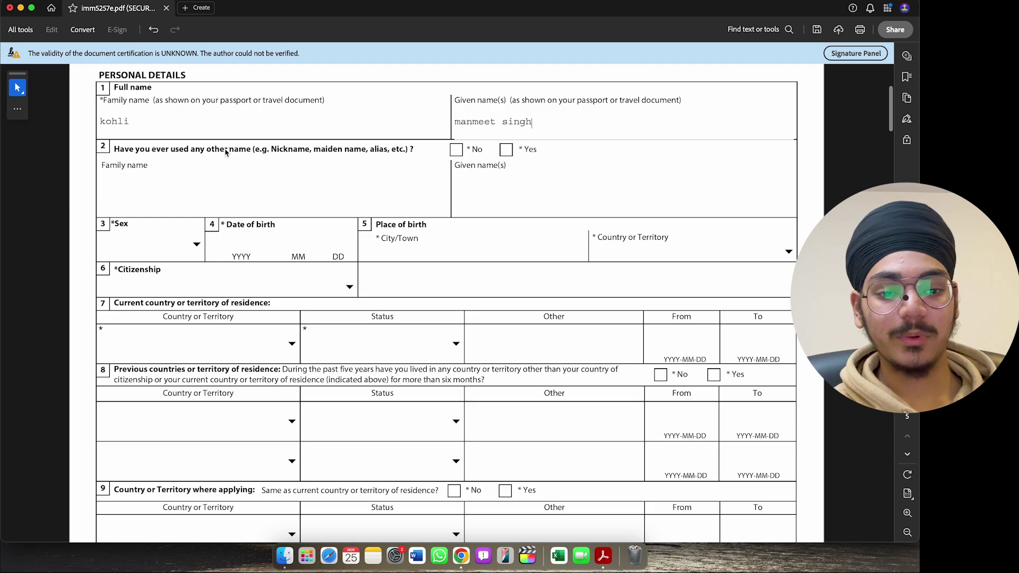
click(459, 151)
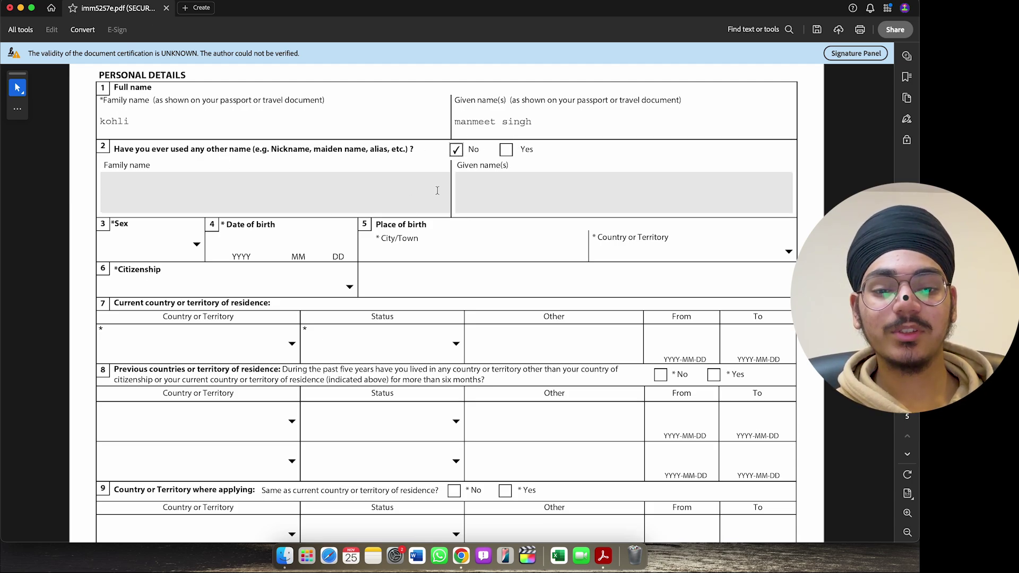
- Set sex to Male and enter the applicant's date of birth
scroll(391, 183, down, 1)
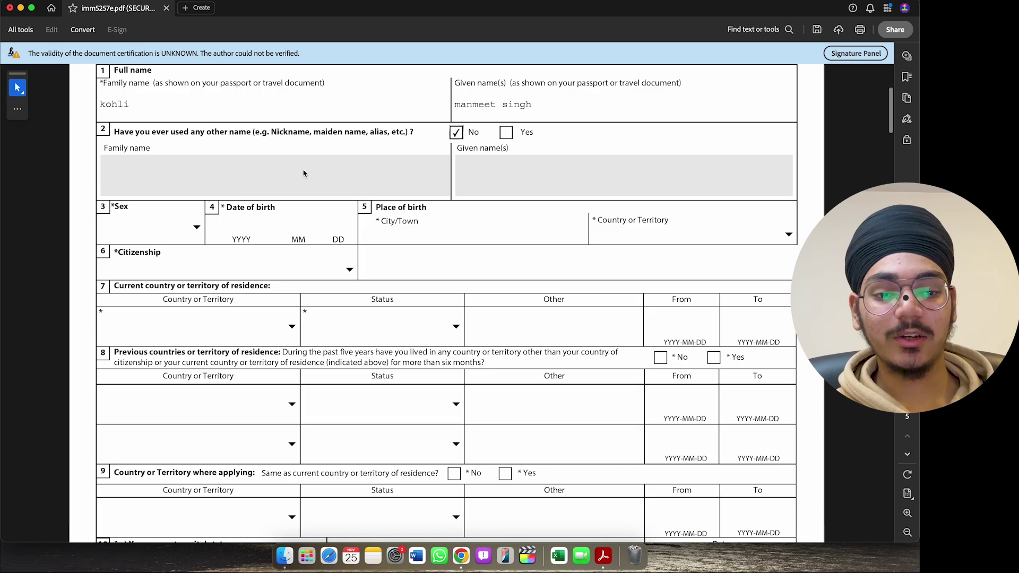
scroll(304, 173, down, 2)
click(197, 184)
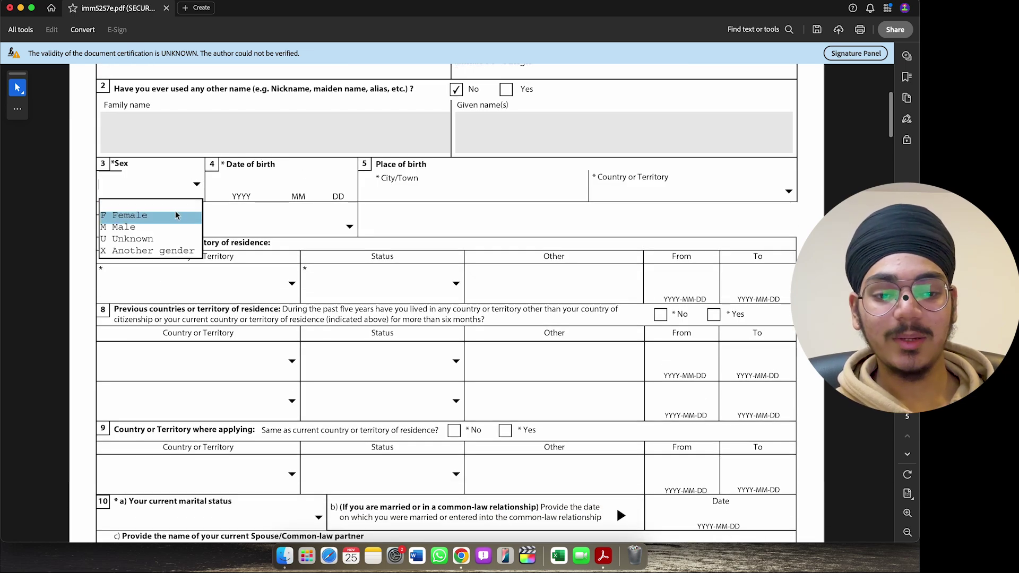
click(172, 227)
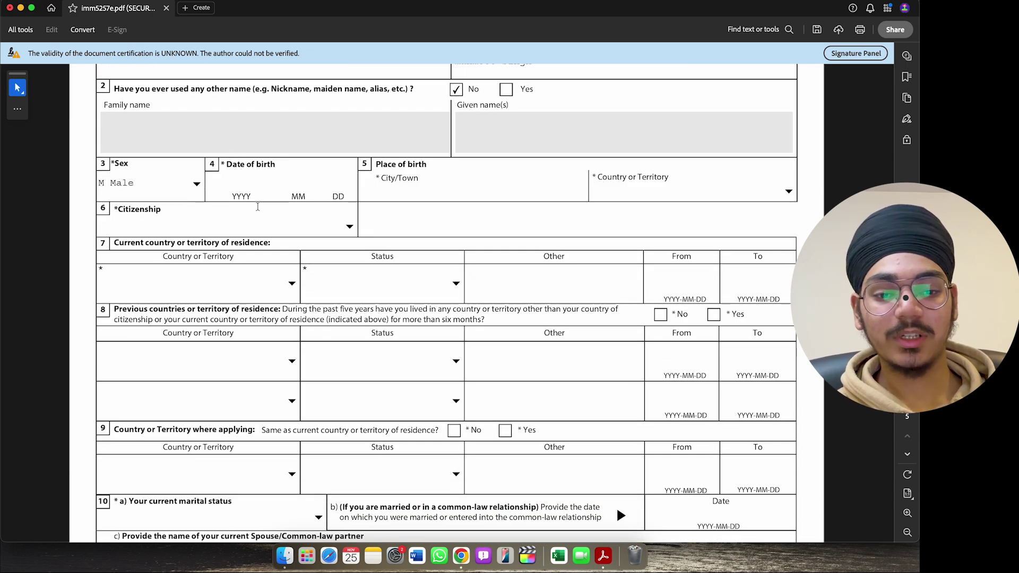
click(237, 177)
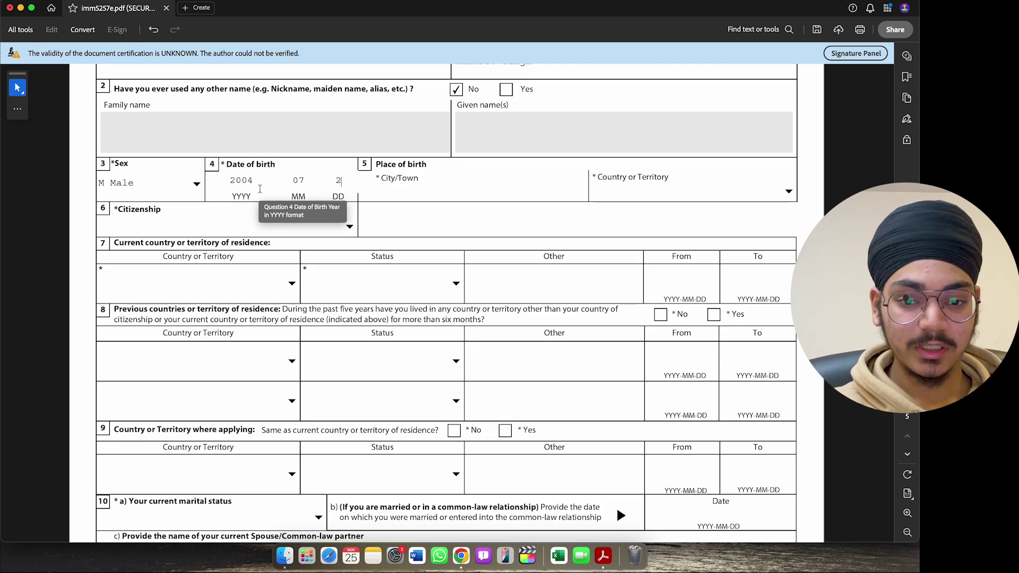
- Record the place of birth as new delhi, India
scroll(410, 173, down, 2)
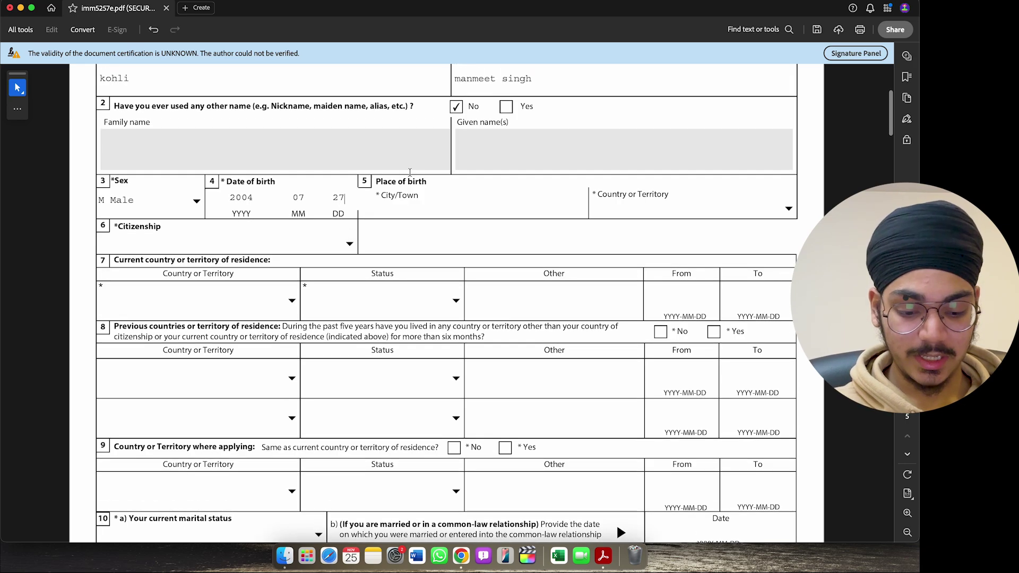
click(419, 149)
text(n)
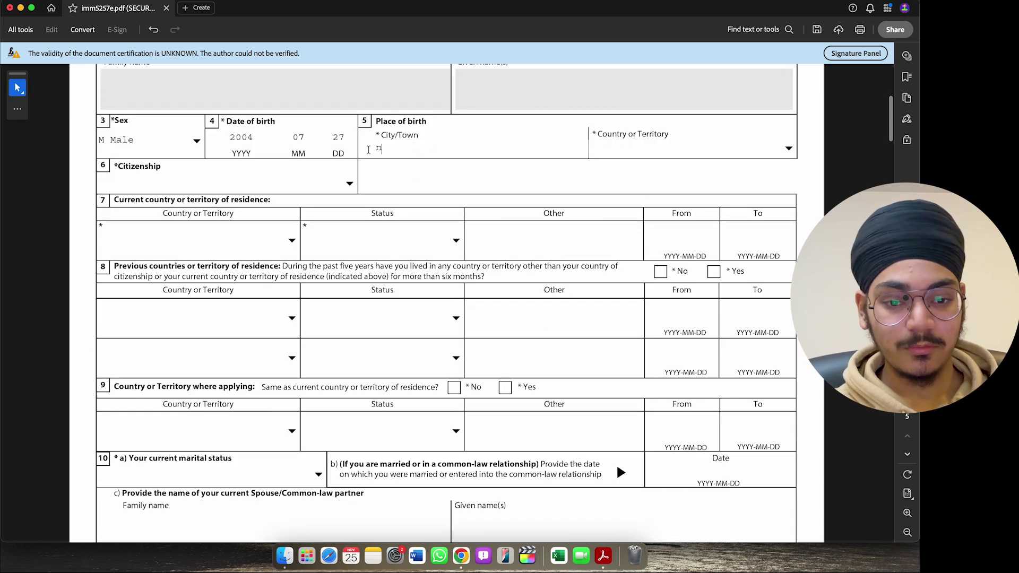
text(ew delhi)
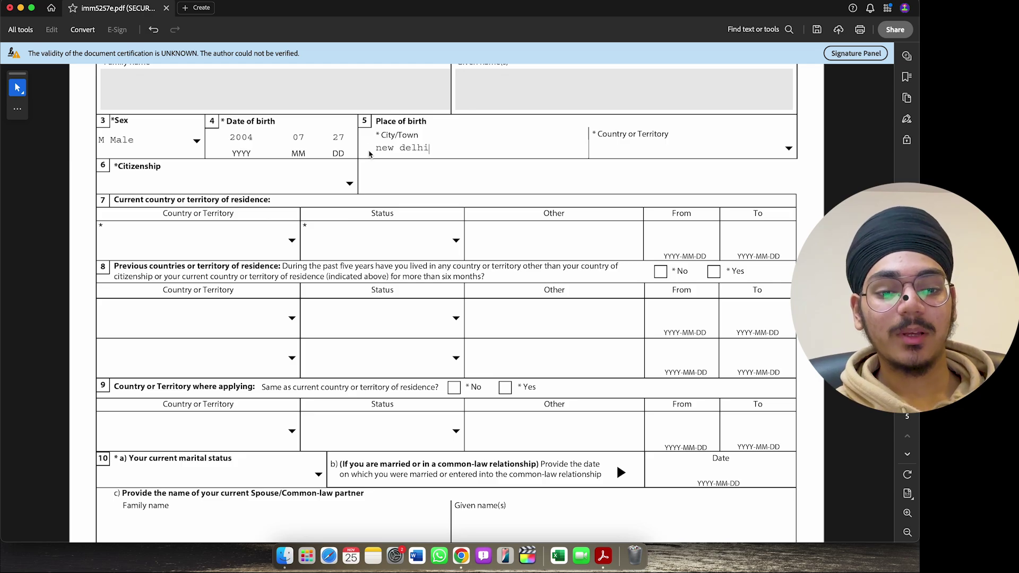
click(790, 150)
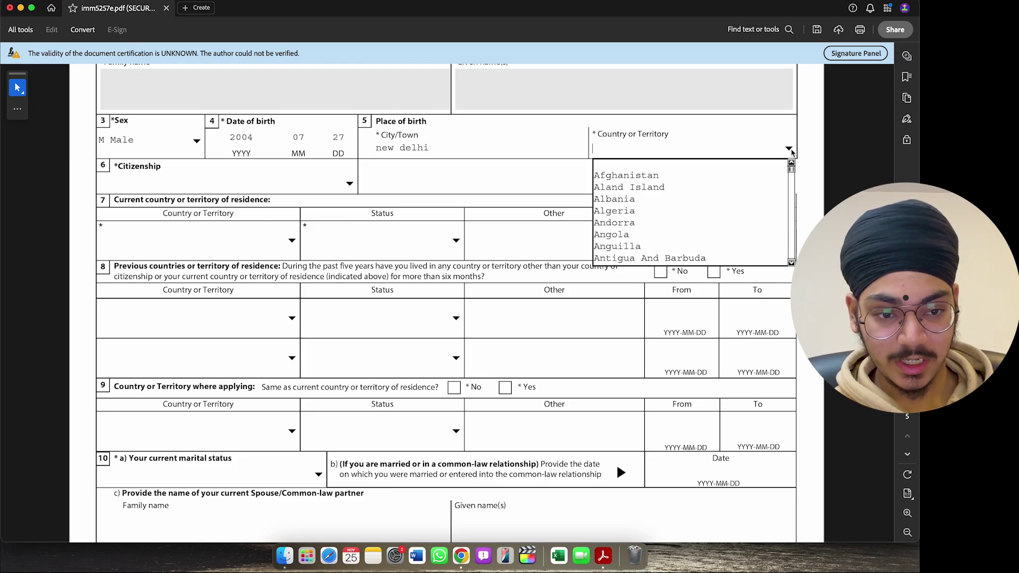
text(n)
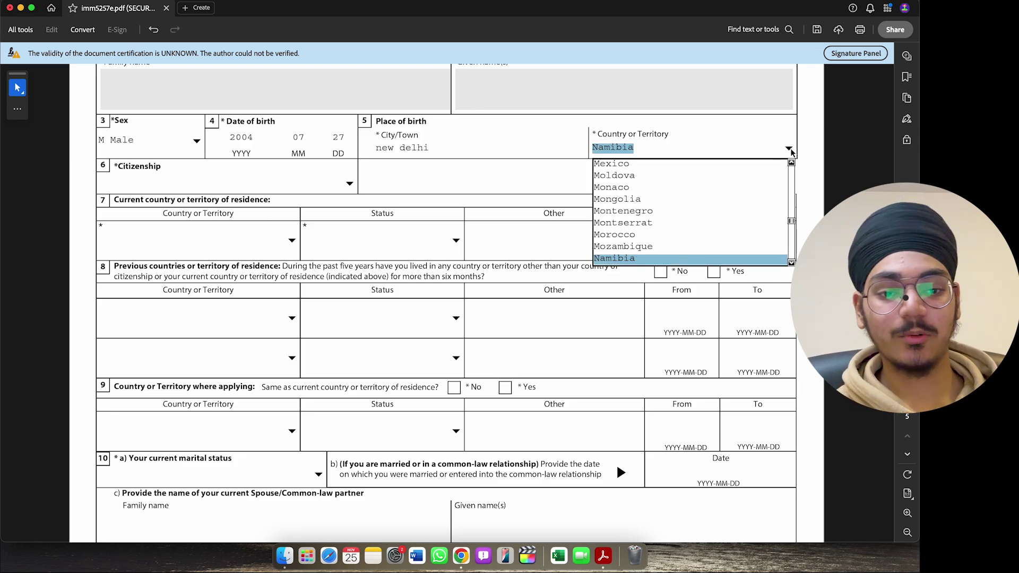
text(i)
drag(790, 217, 790, 246)
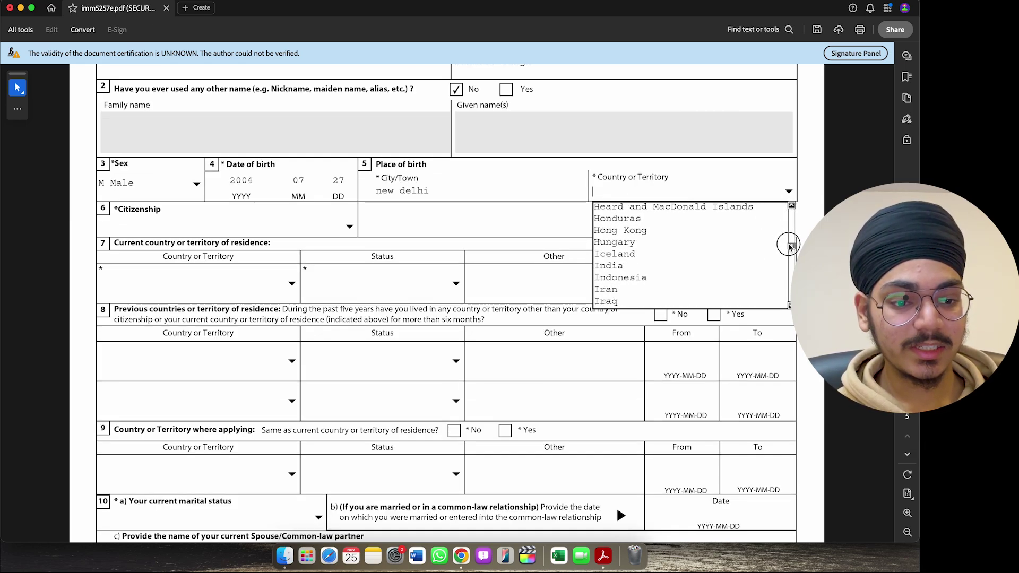
click(667, 266)
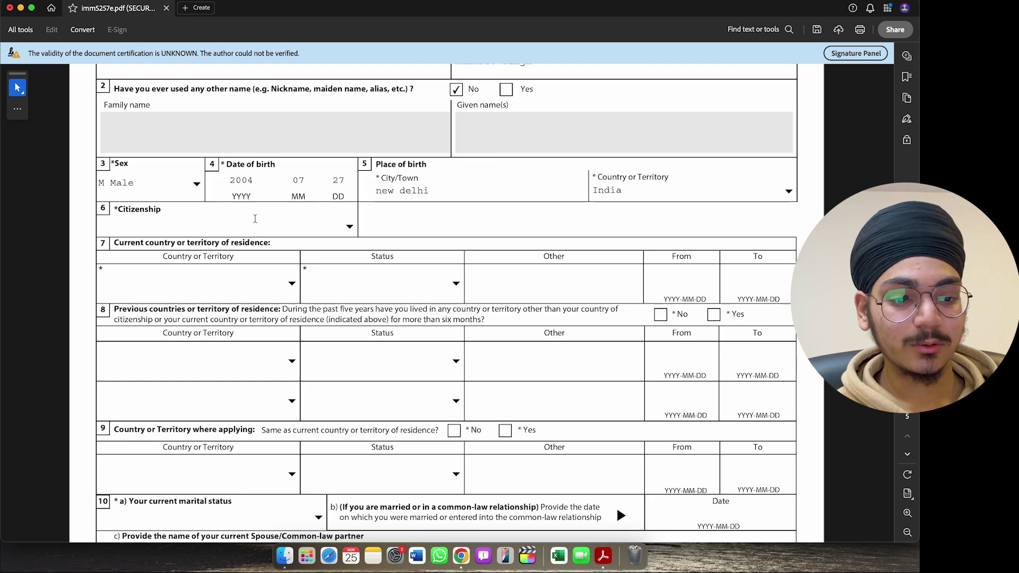
- Set the country of citizenship to India
click(349, 227)
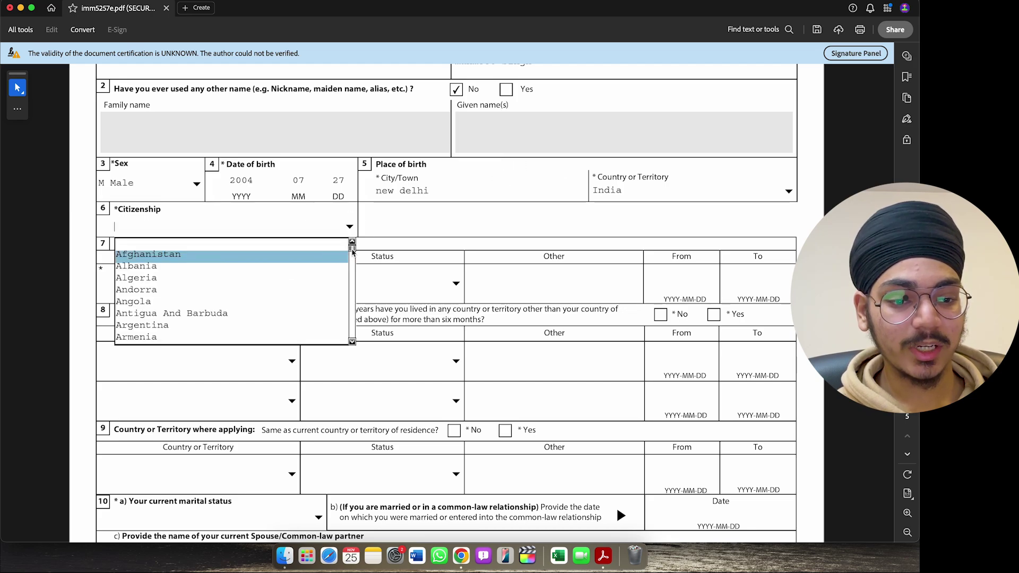
drag(352, 252, 352, 280)
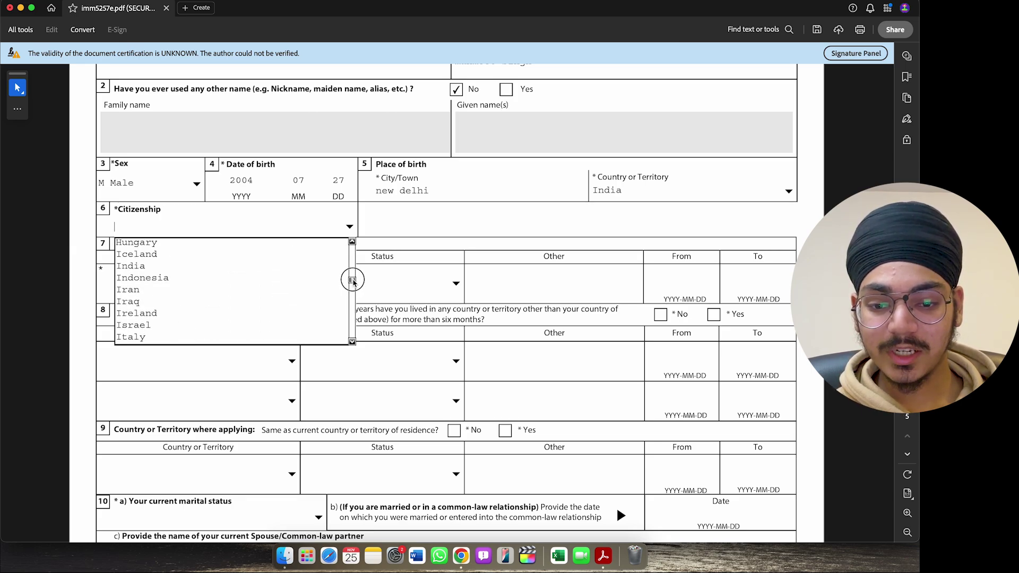
click(266, 271)
scroll(346, 228, up, 1)
scroll(228, 169, down, 2)
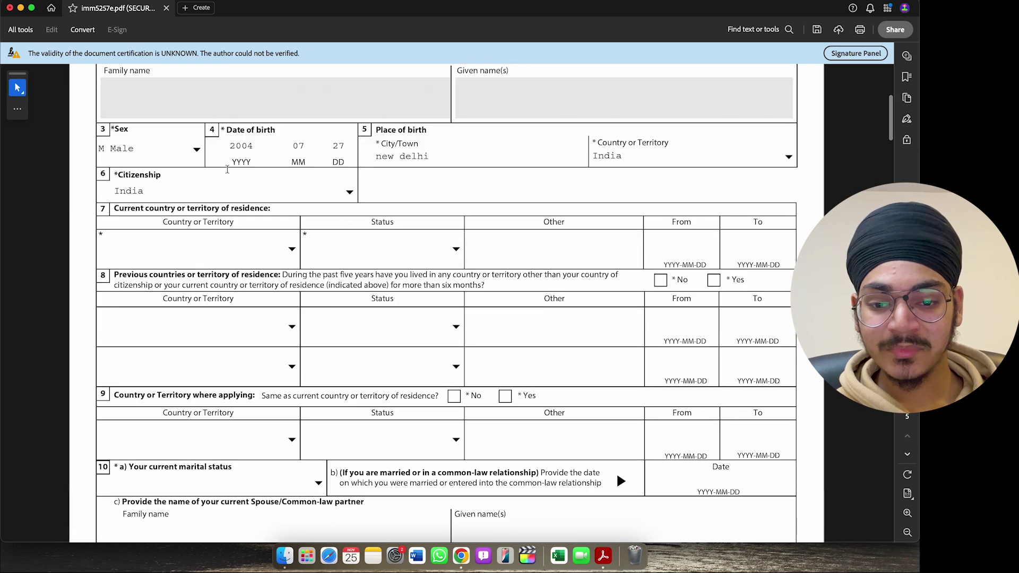
- Set the current country of residence to Canada with status Worker
click(293, 250)
drag(295, 284, 295, 297)
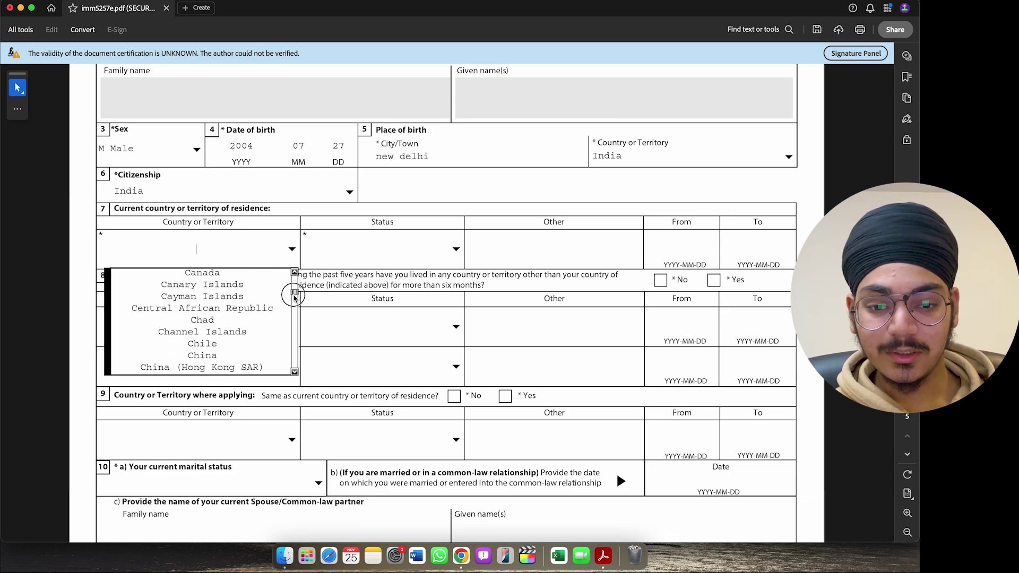
click(253, 273)
click(457, 249)
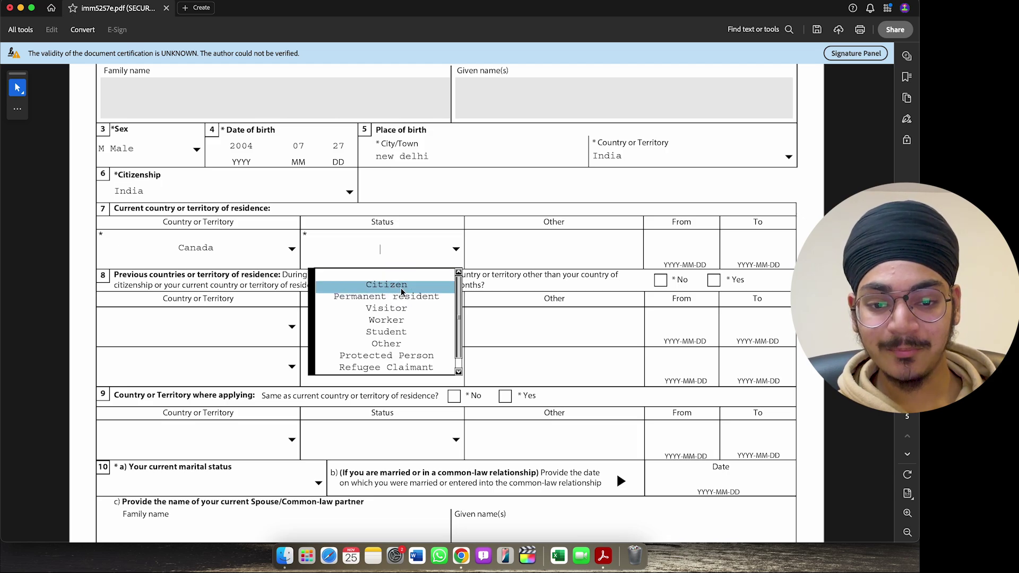
click(419, 320)
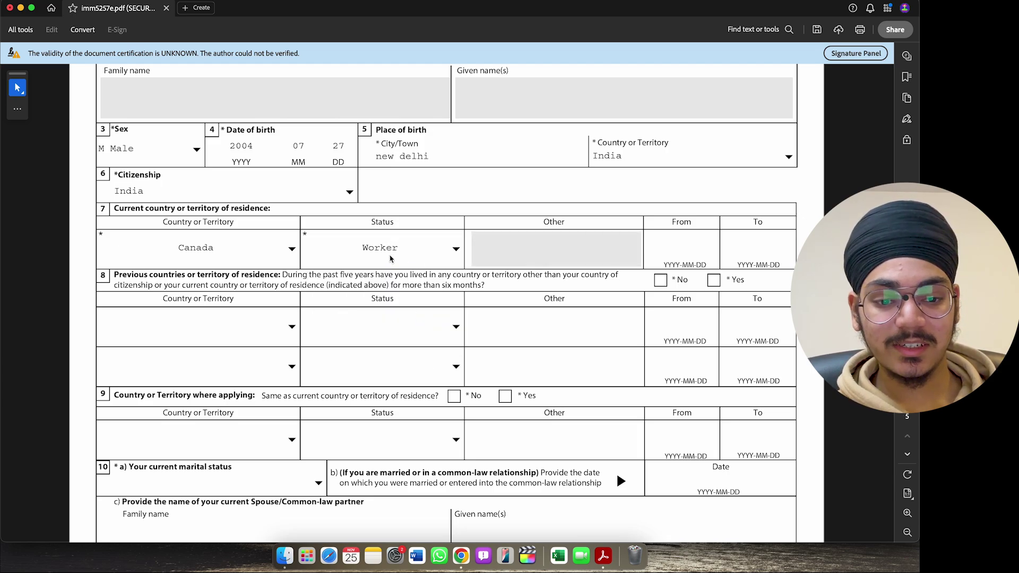
- Enter residence dates 2024-11-25 to 2027-11-25 and answer No to previous countries of residence
click(684, 251)
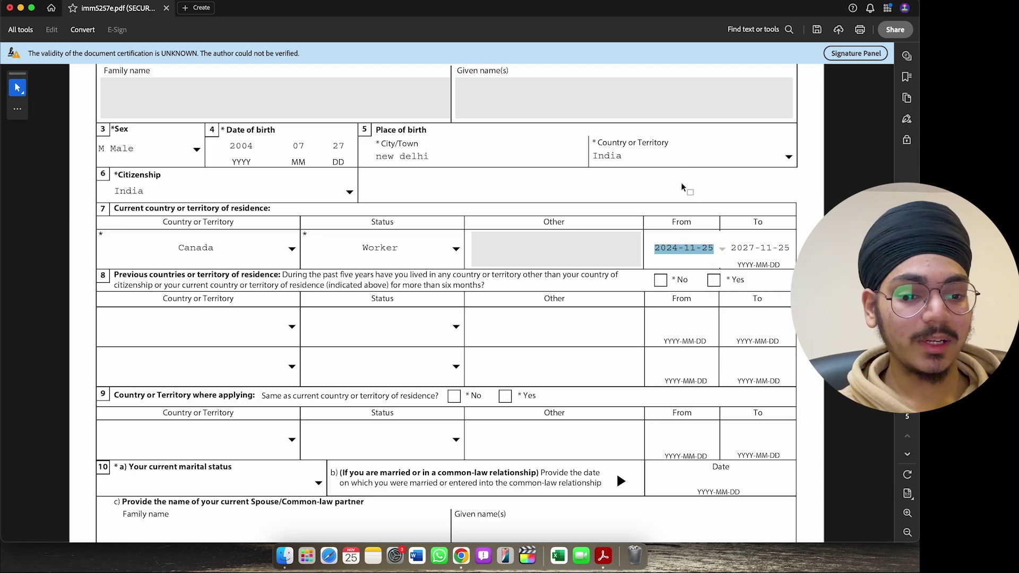
click(681, 183)
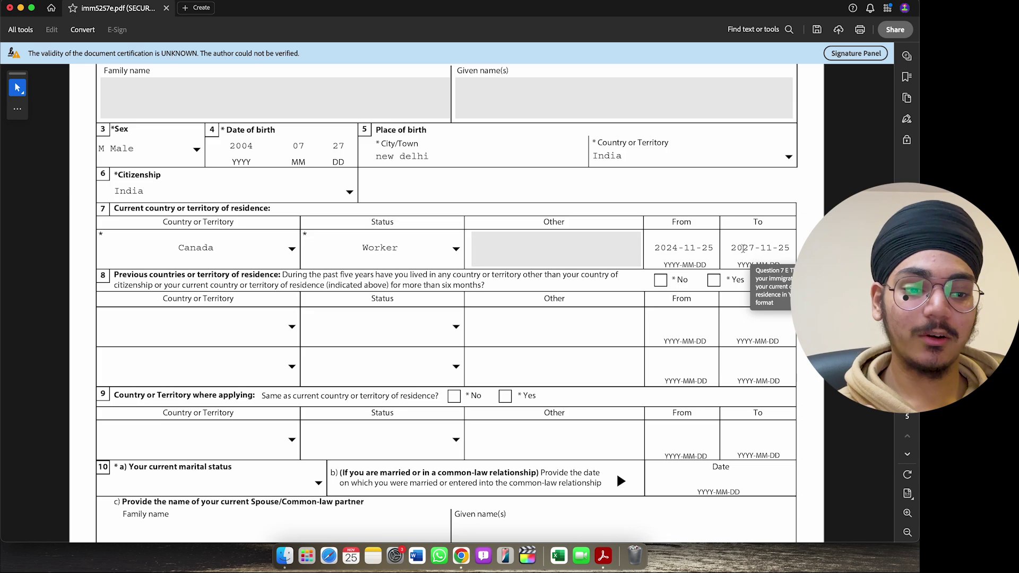
drag(729, 248, 795, 249)
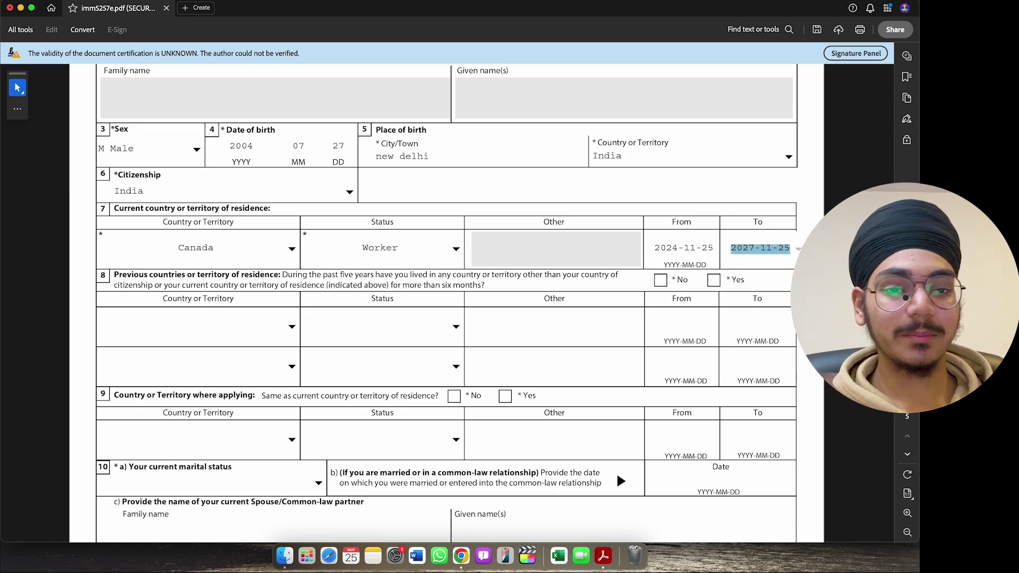
click(809, 237)
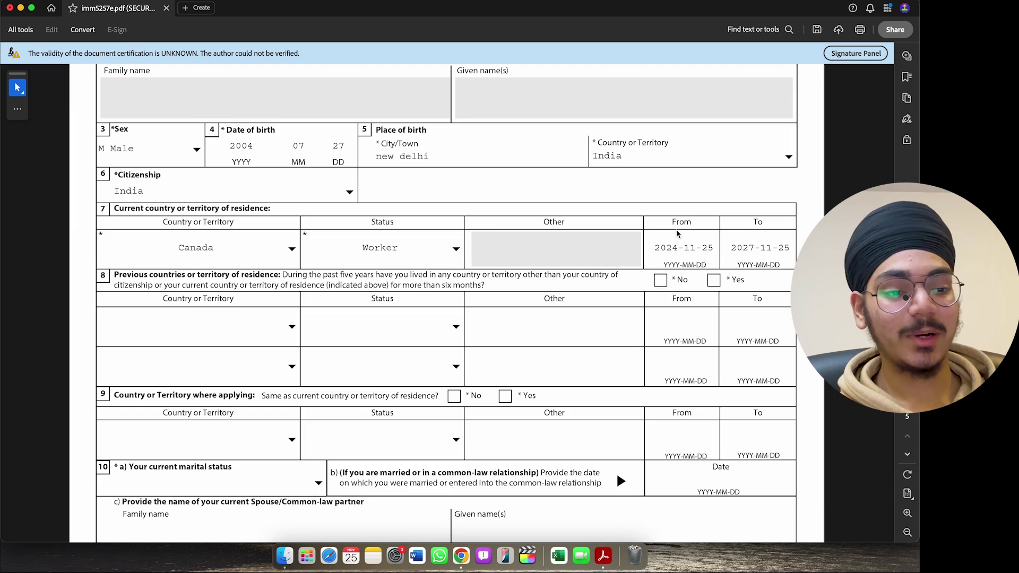
scroll(433, 156, down, 3)
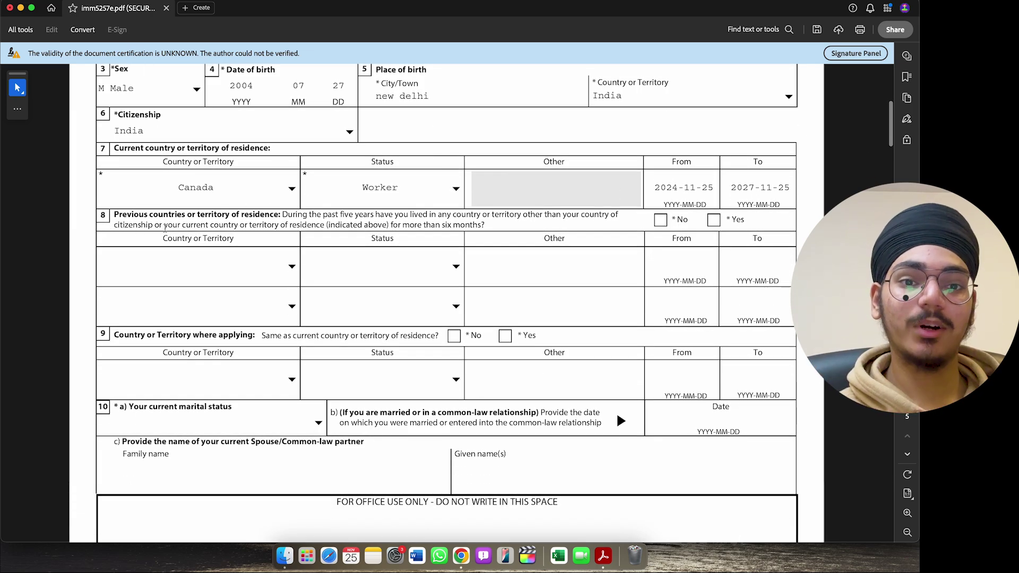
click(660, 220)
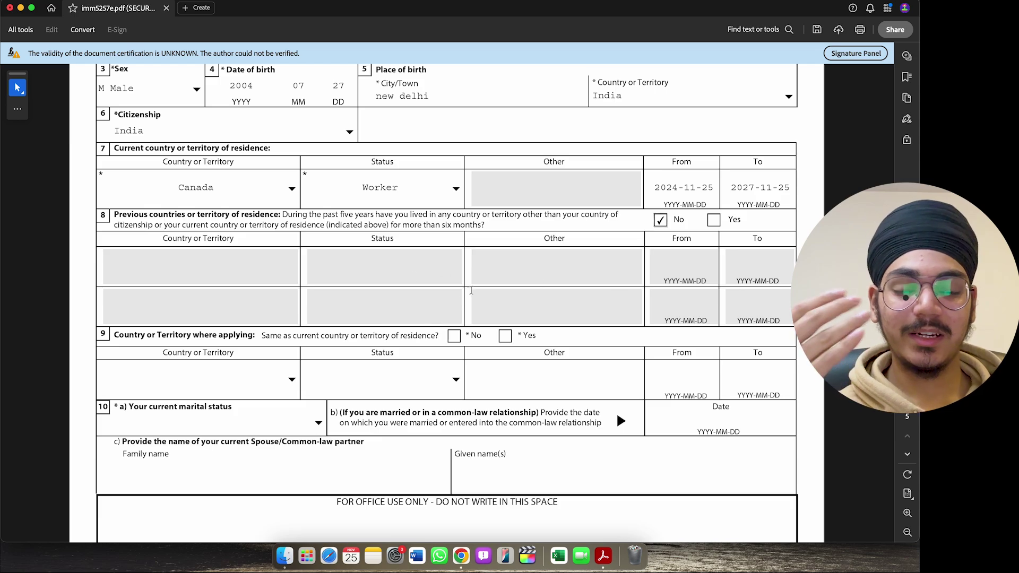
scroll(430, 218, down, 3)
scroll(429, 214, down, 4)
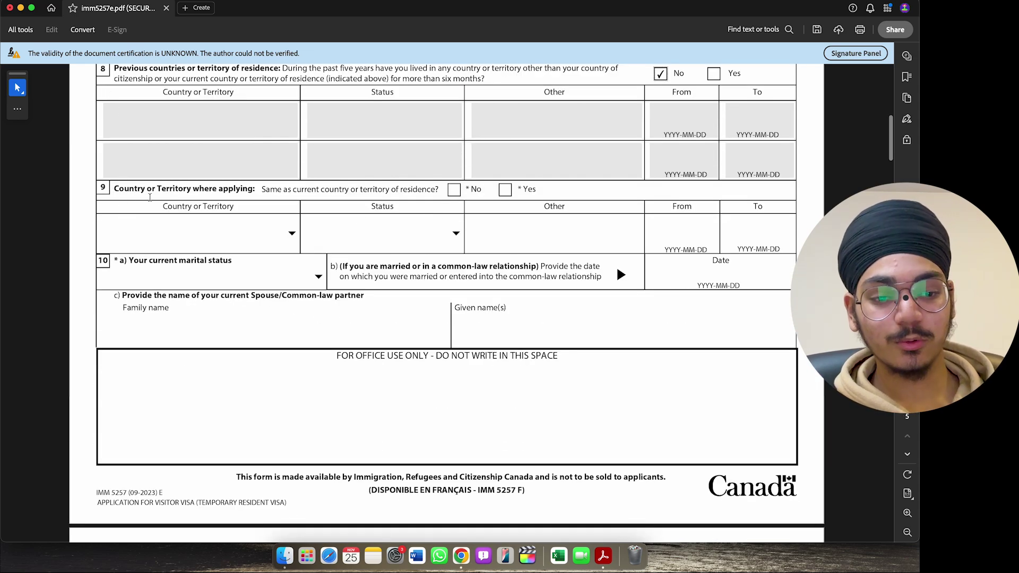
- Answer Yes to applying from the country of residence and set marital status to Single
click(505, 189)
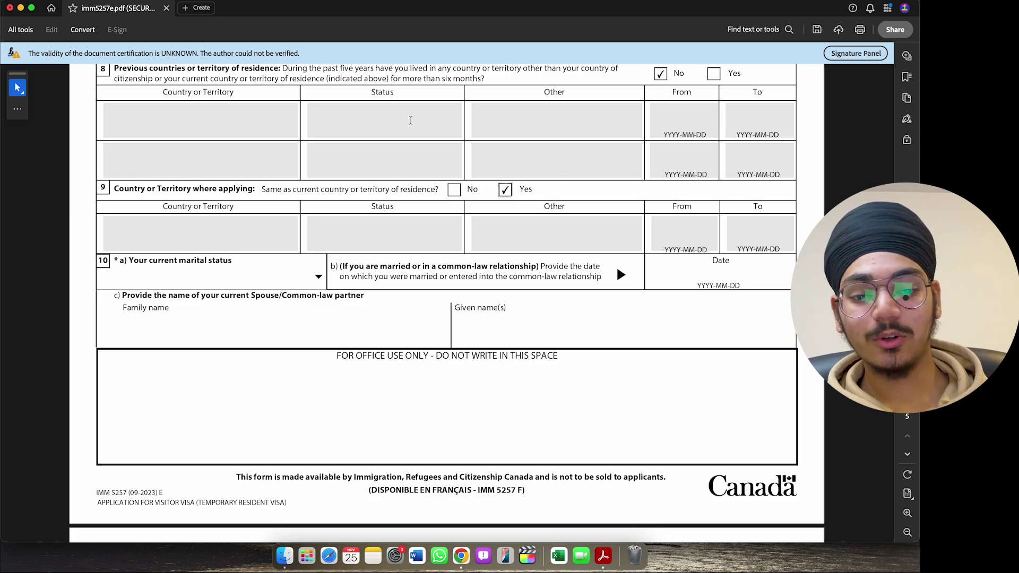
scroll(375, 179, down, 1)
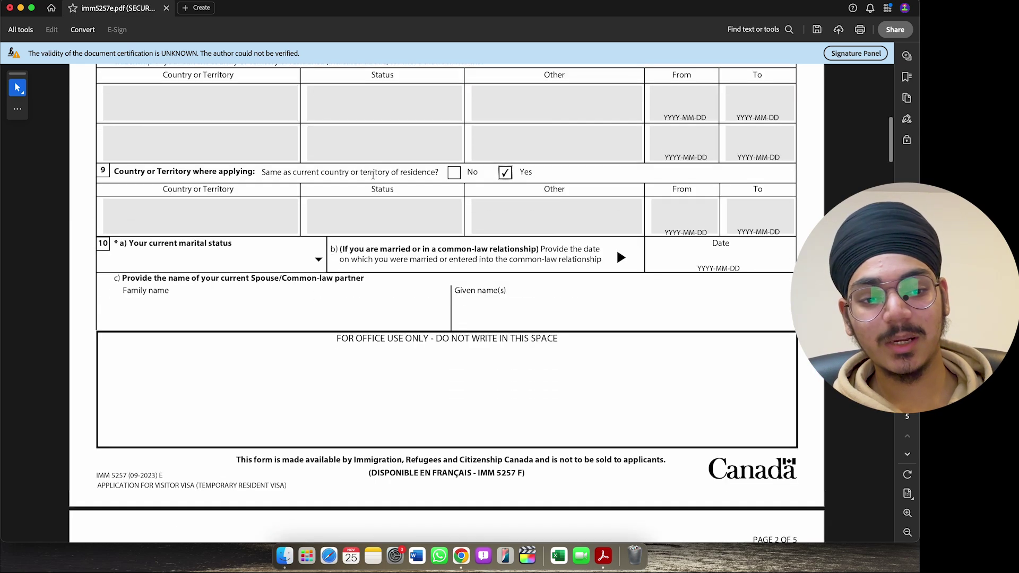
scroll(373, 175, down, 1)
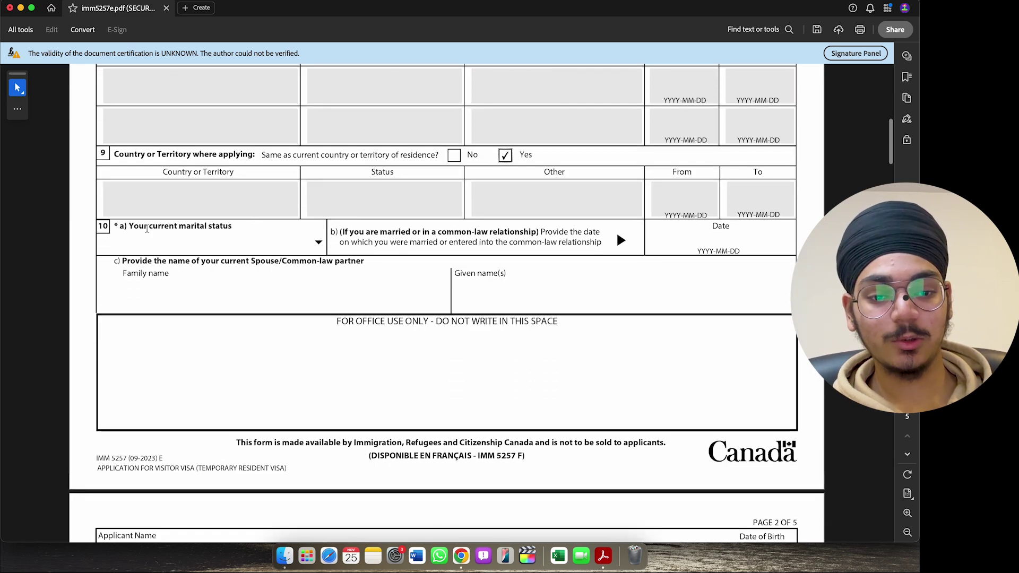
click(318, 244)
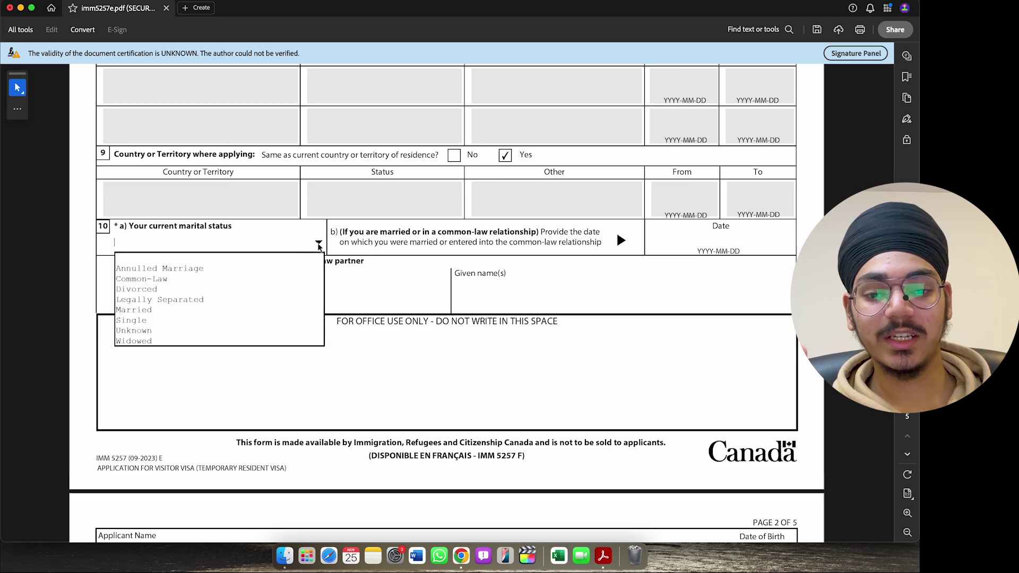
click(185, 320)
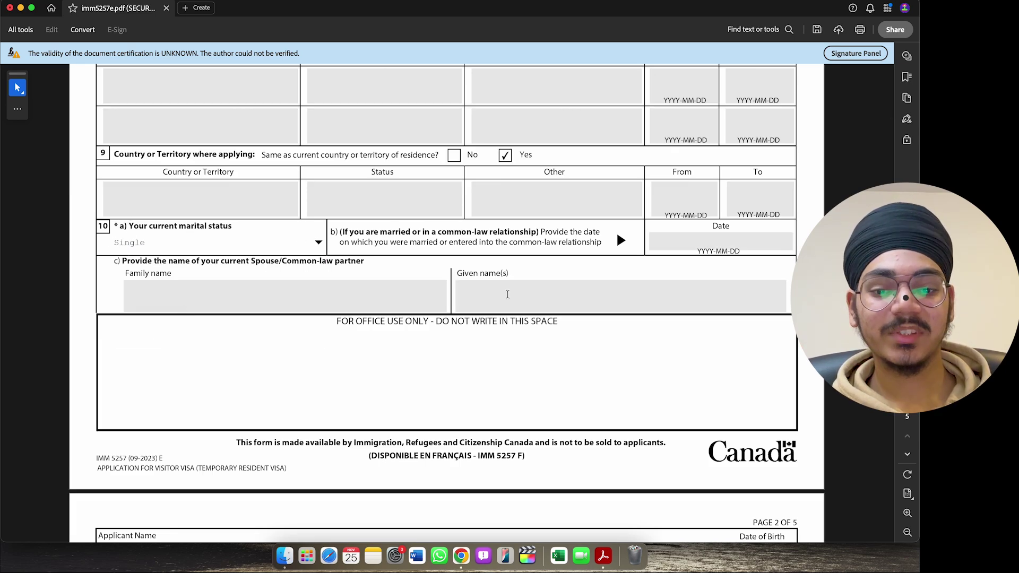
scroll(513, 335, down, 6)
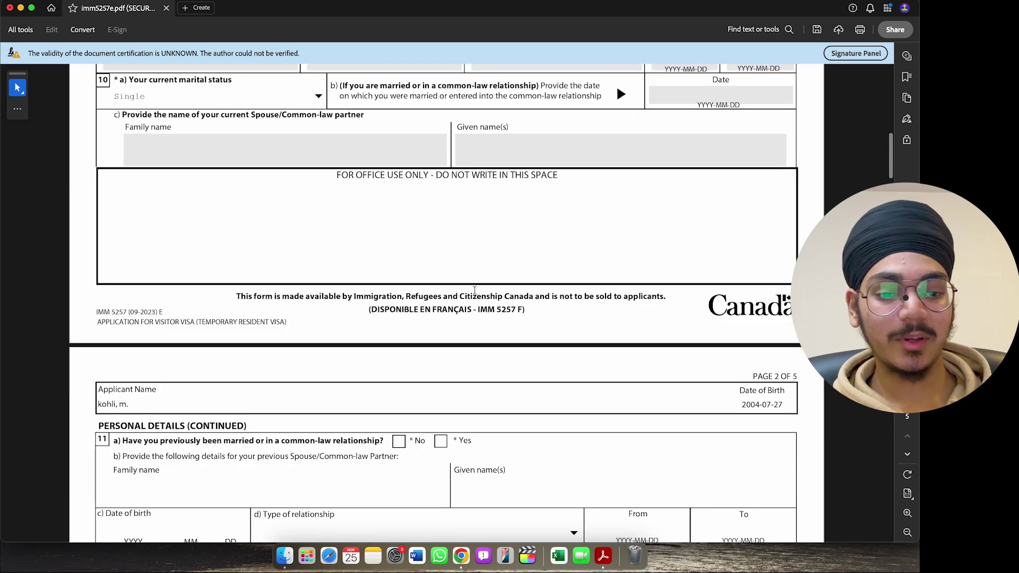
scroll(475, 293, down, 3)
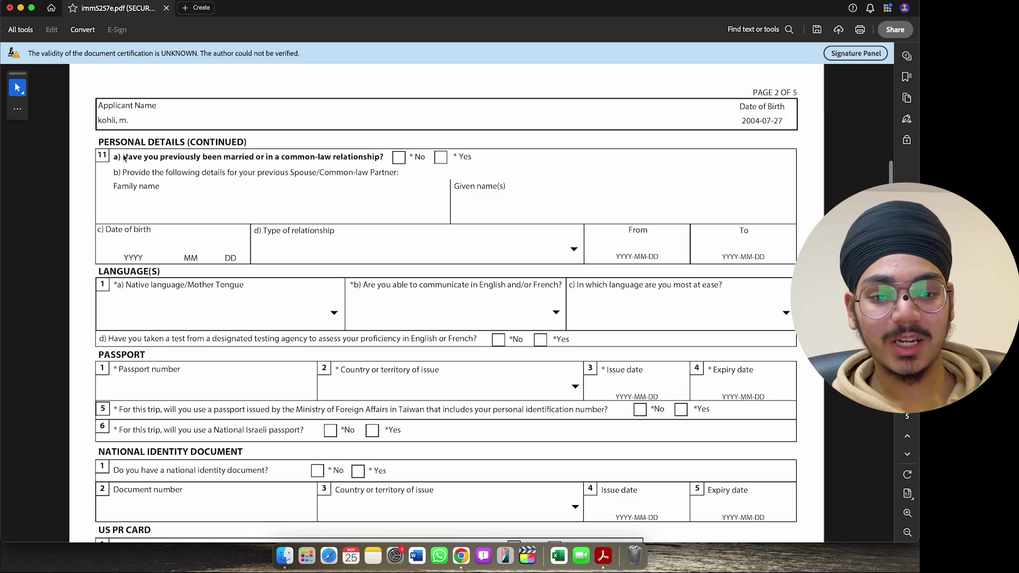
- Answer No to any previous marriage and English for the English/French communication question
drag(124, 158, 253, 160)
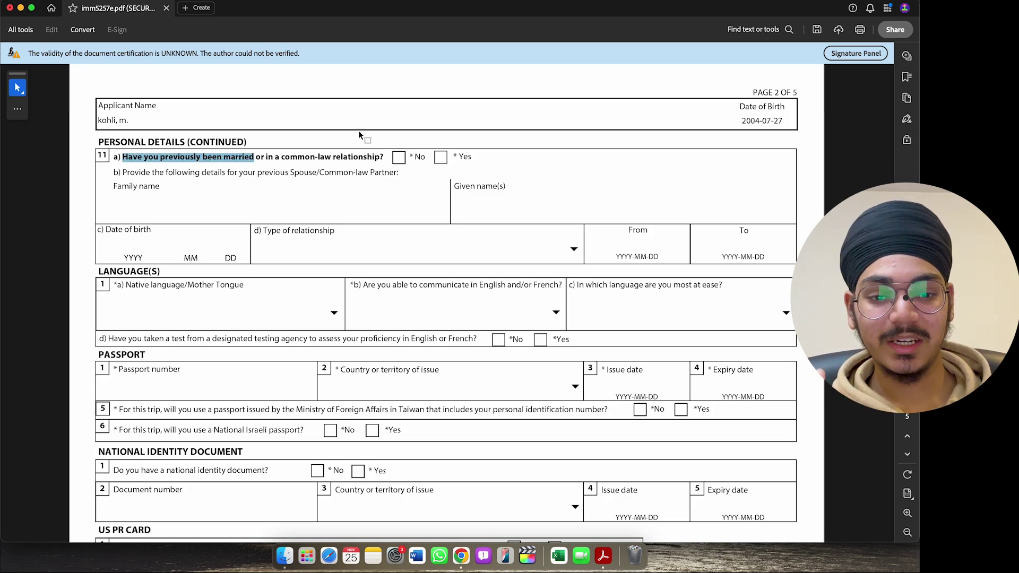
click(399, 158)
scroll(310, 175, down, 3)
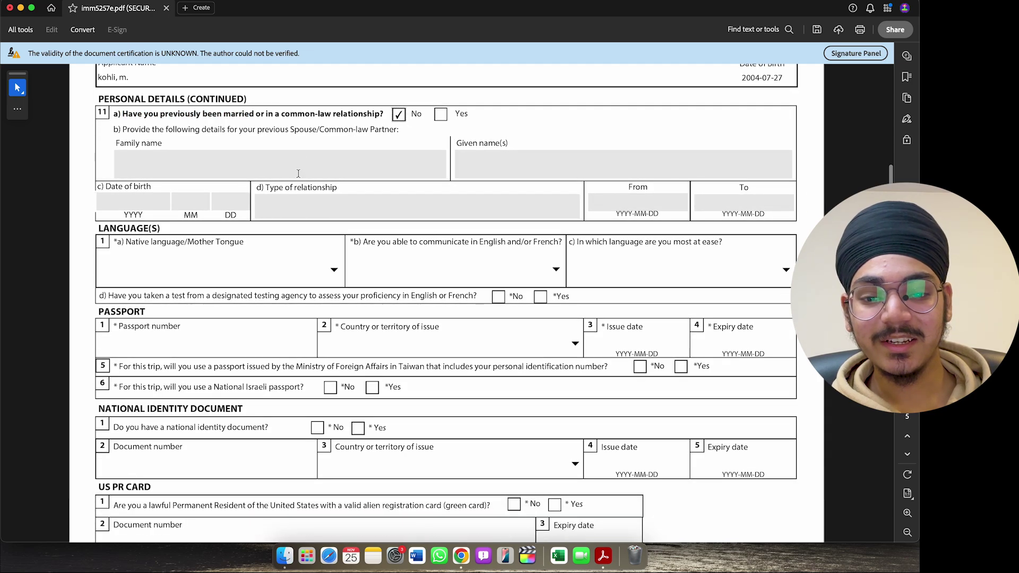
scroll(297, 173, down, 2)
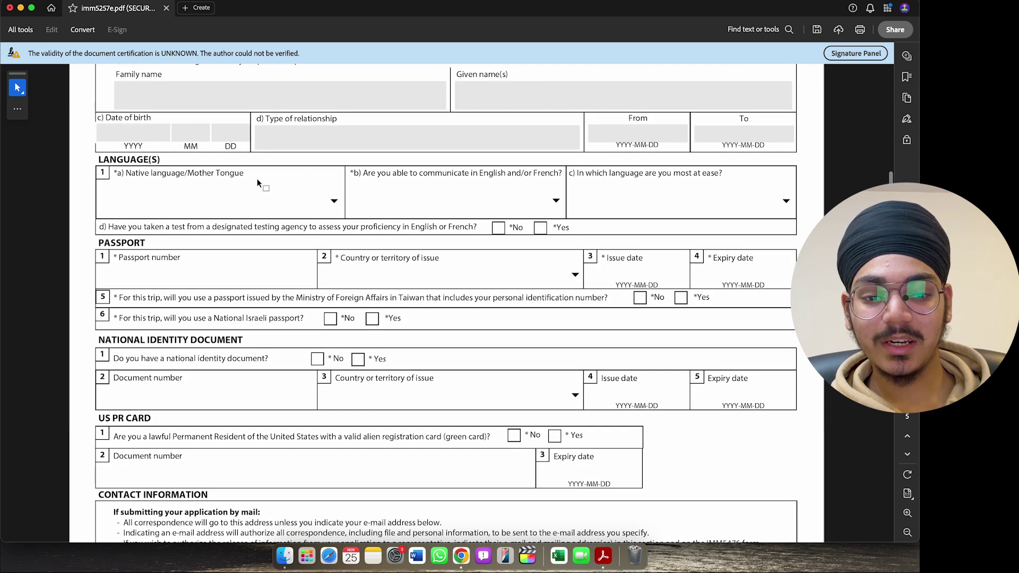
click(333, 201)
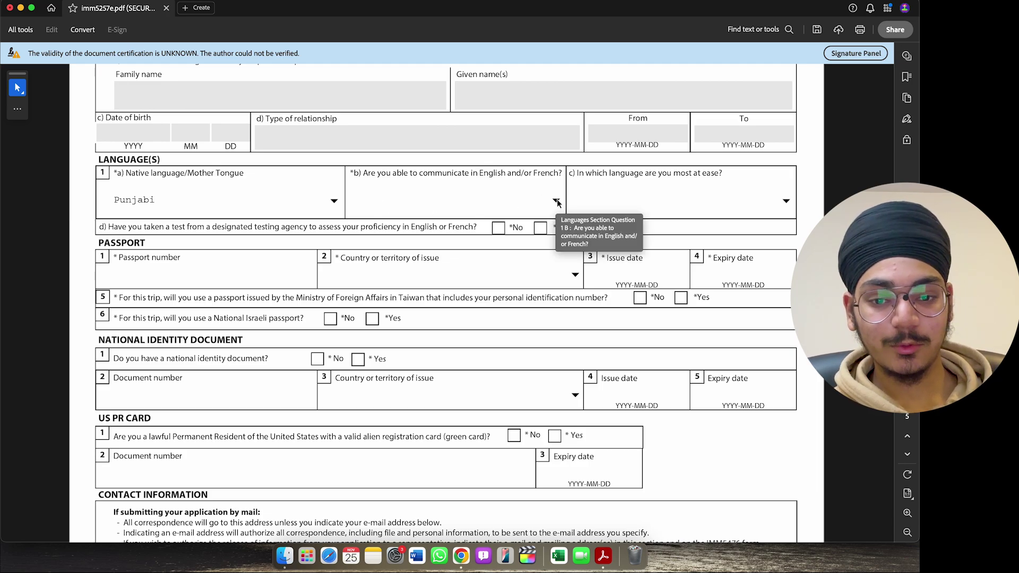
click(556, 201)
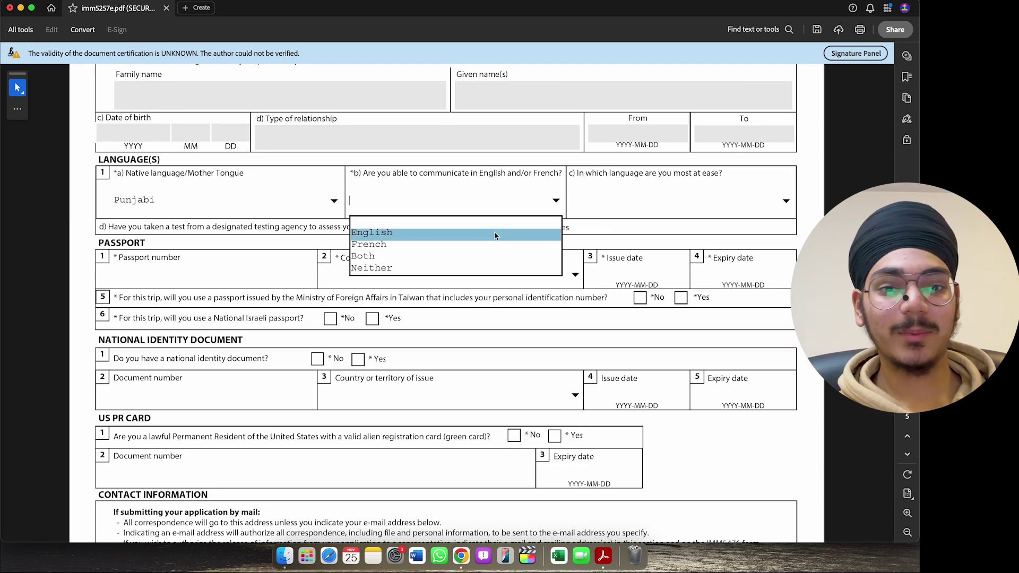
click(478, 233)
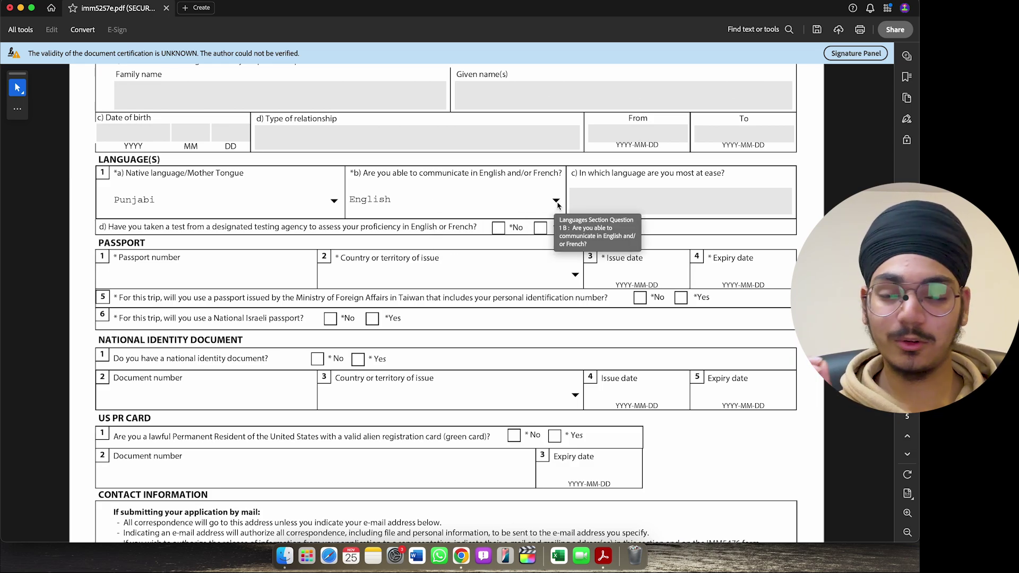
click(556, 201)
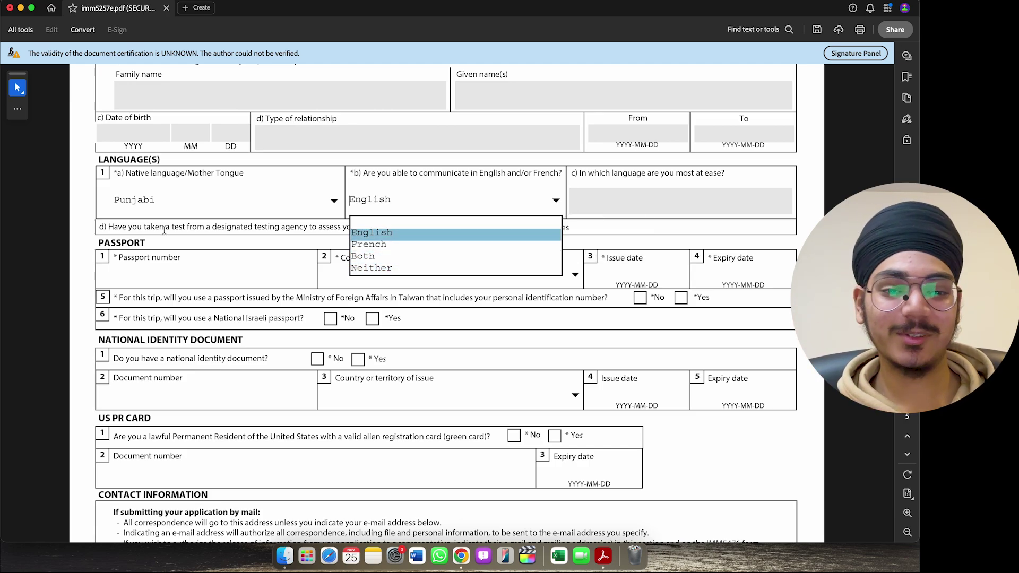
click(85, 214)
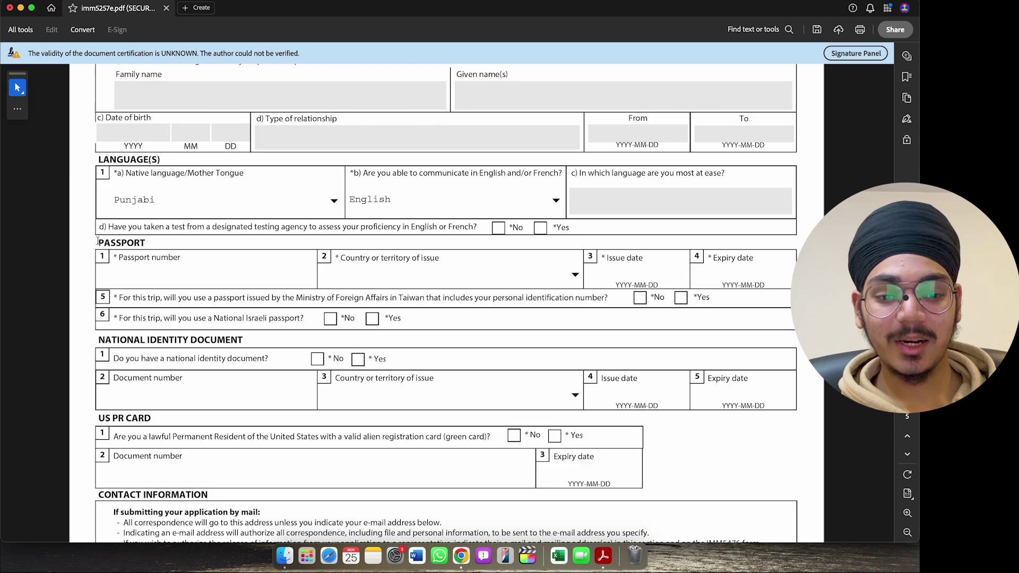
- Set the passport's country of issue to IND (India)
click(164, 275)
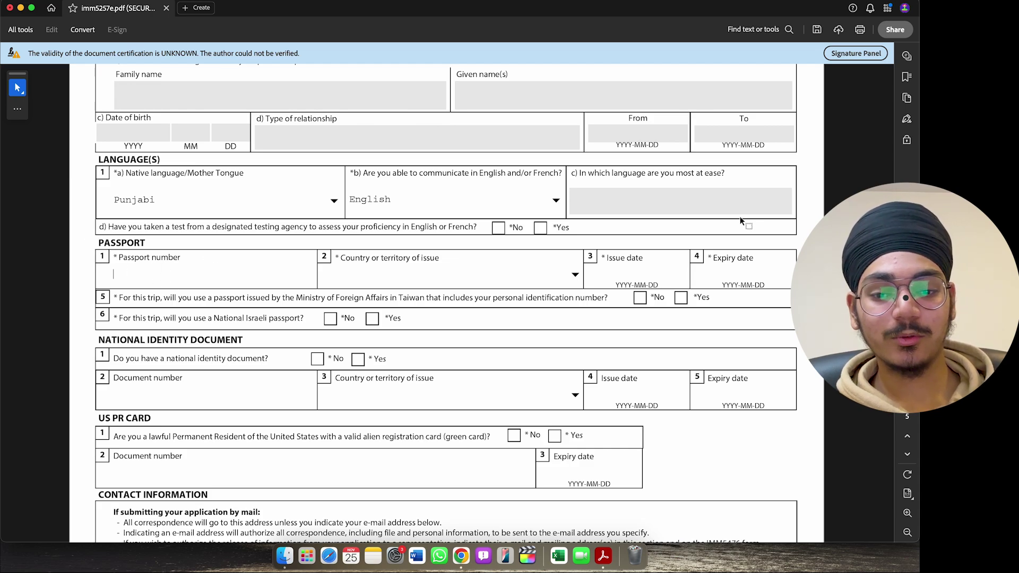
scroll(560, 204, down, 2)
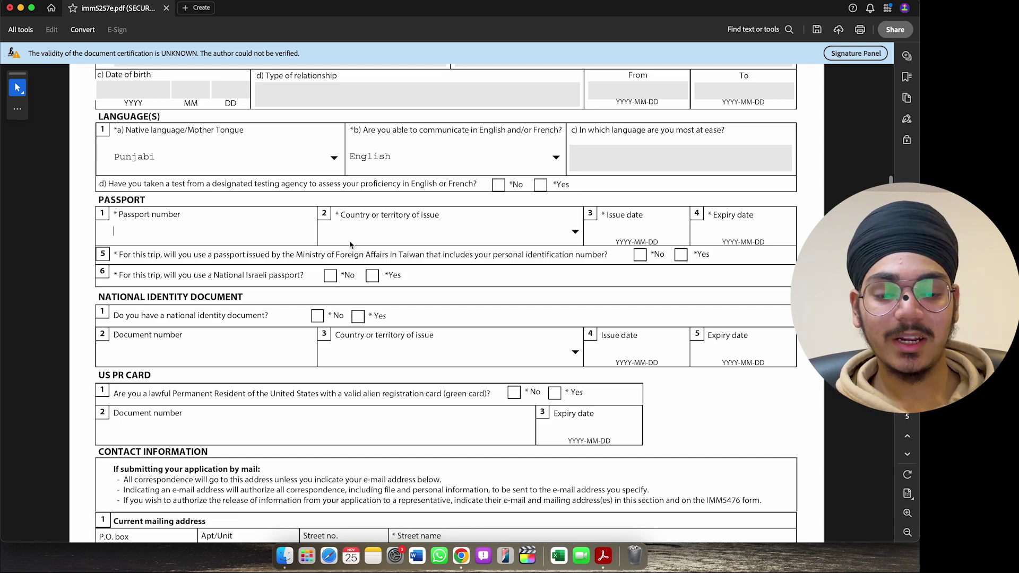
click(578, 235)
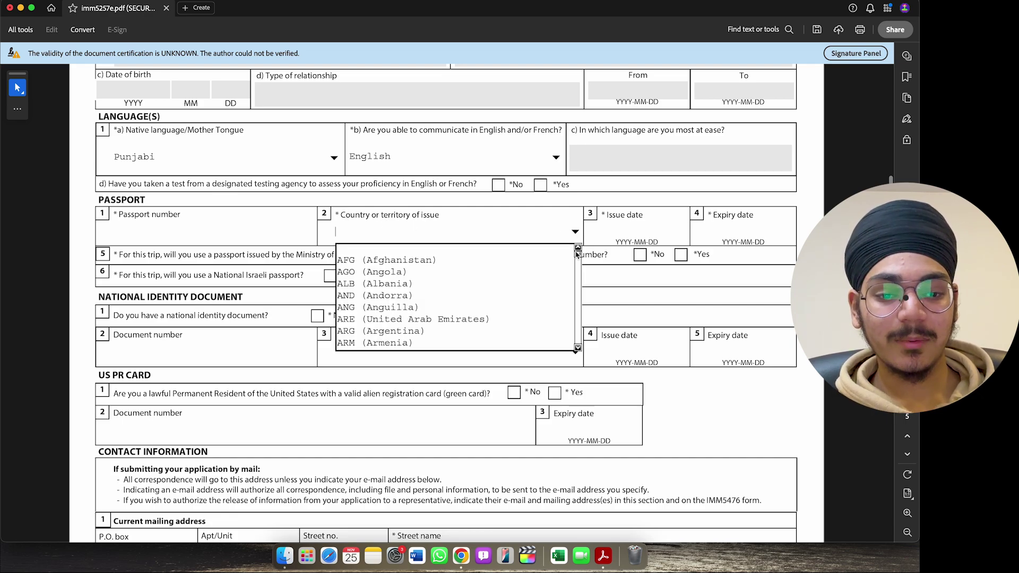
drag(578, 253, 578, 296)
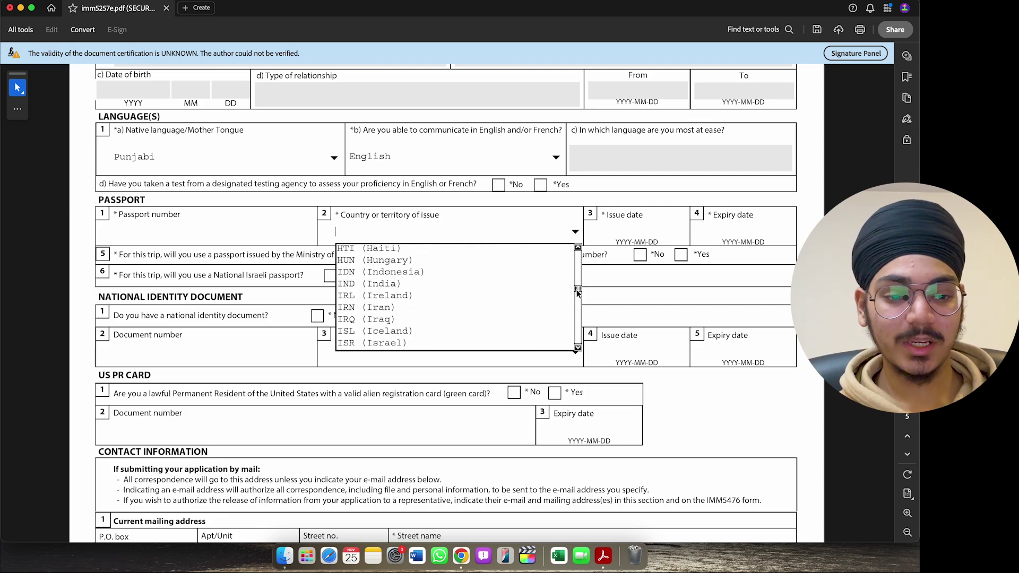
click(552, 286)
scroll(642, 192, down, 2)
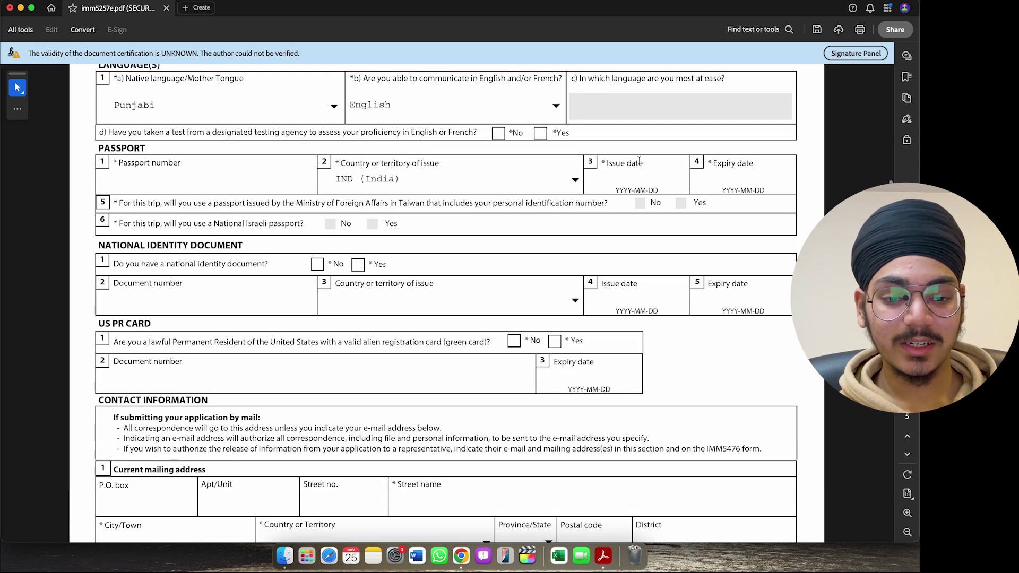
click(208, 192)
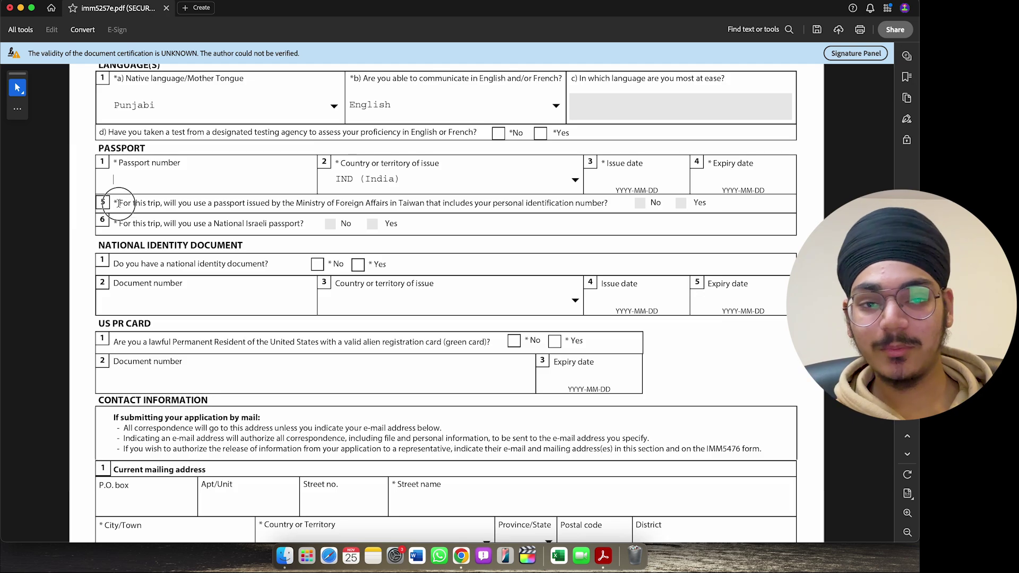
drag(164, 203, 182, 207)
click(199, 206)
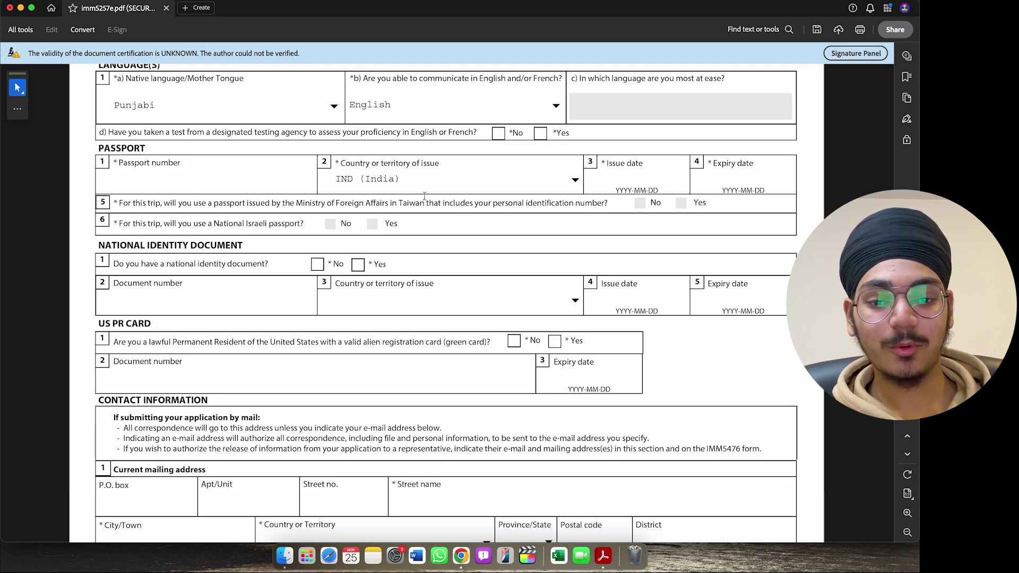
scroll(255, 192, down, 1)
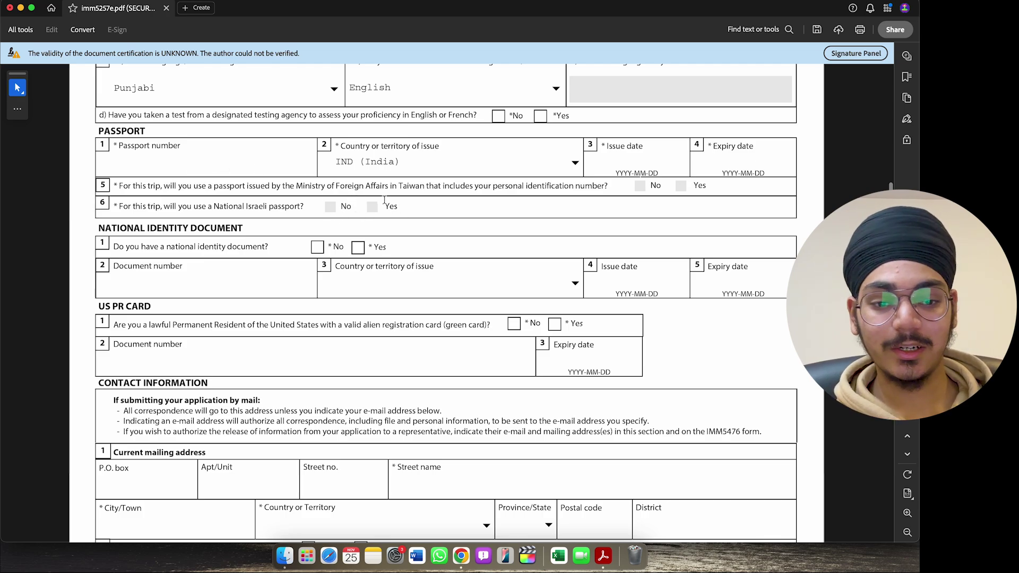
scroll(384, 199, down, 5)
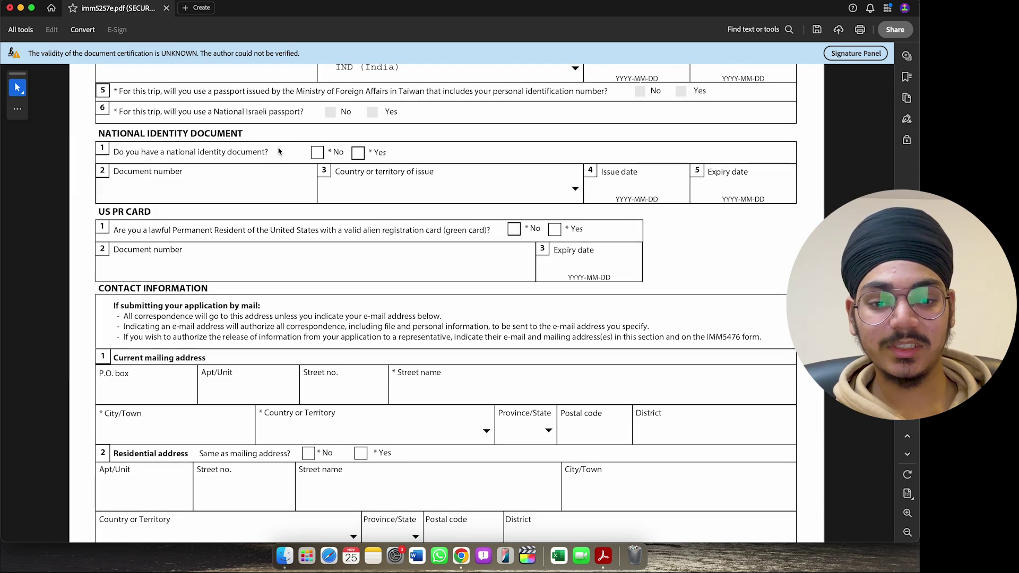
- Set the national identity document answer to No, correcting the initial Yes
click(358, 154)
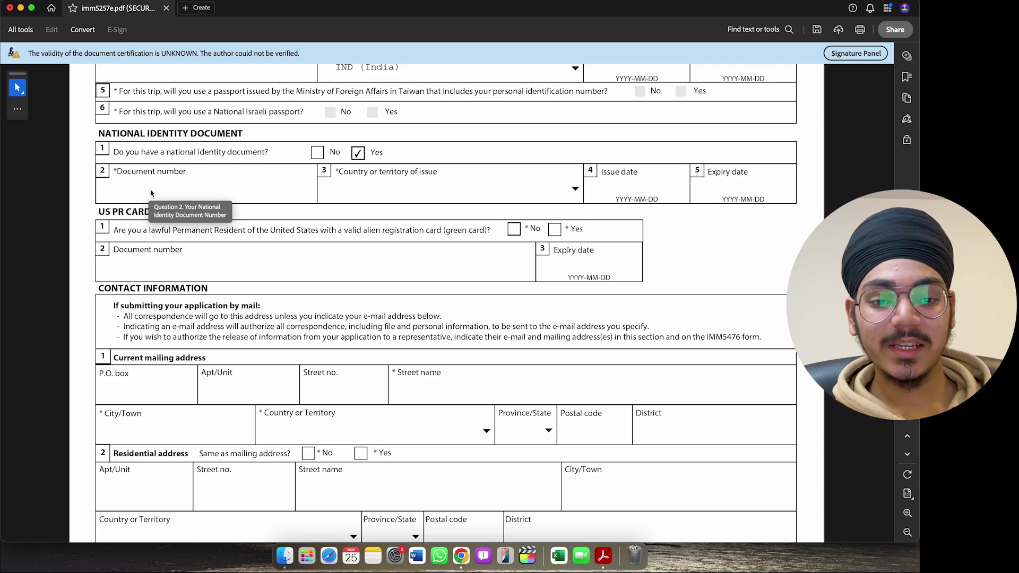
scroll(412, 140, up, 2)
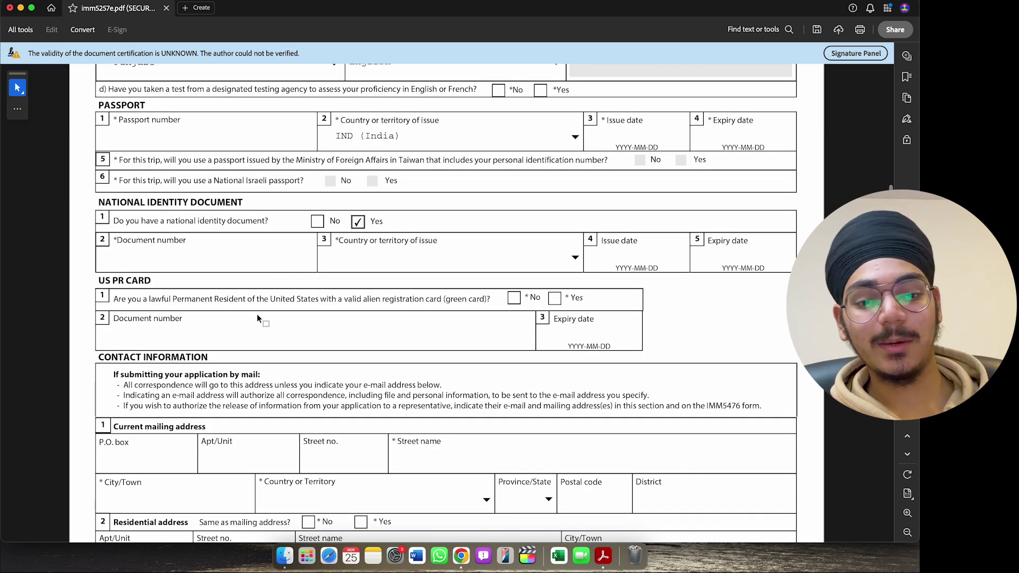
scroll(260, 313, down, 3)
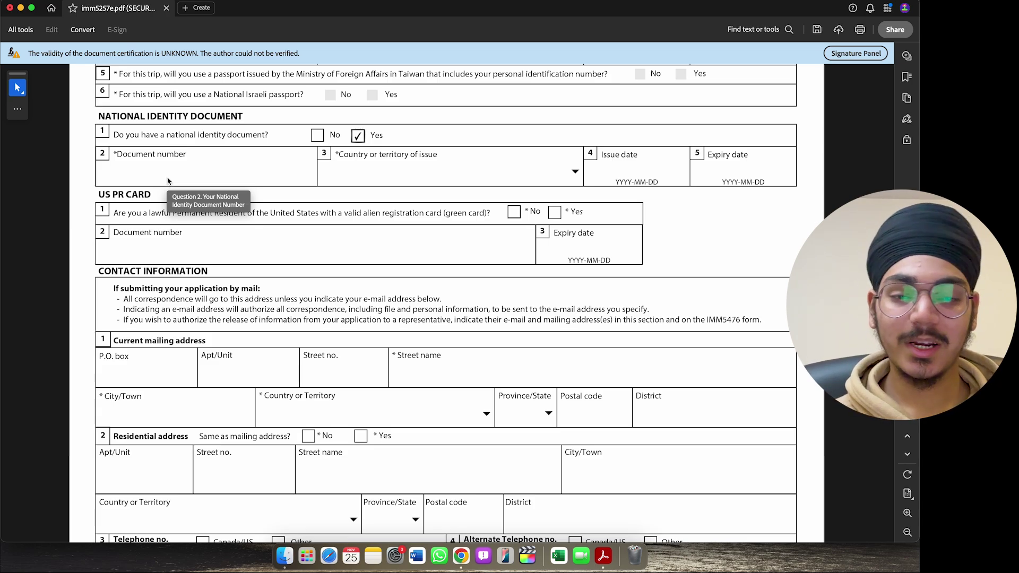
scroll(168, 181, up, 3)
scroll(213, 242, down, 2)
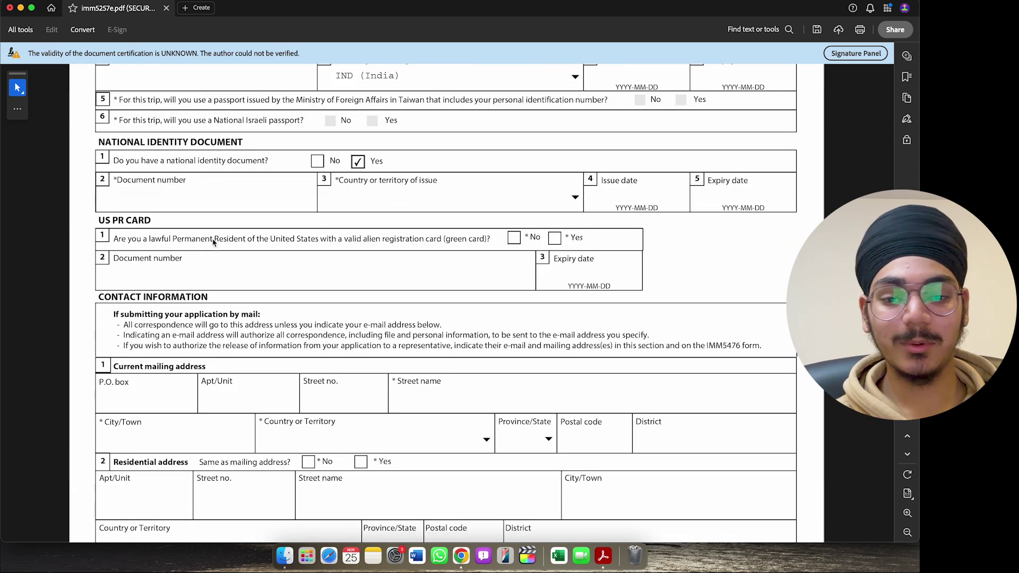
scroll(213, 242, down, 2)
click(317, 100)
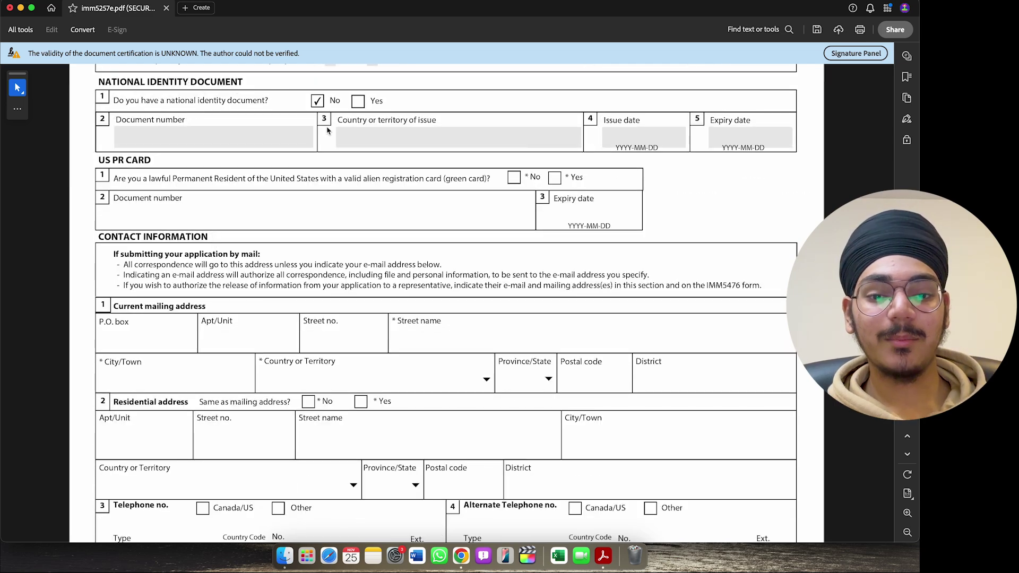
- Answer No to being a US permanent resident with a green card
scroll(324, 131, up, 1)
scroll(321, 131, down, 1)
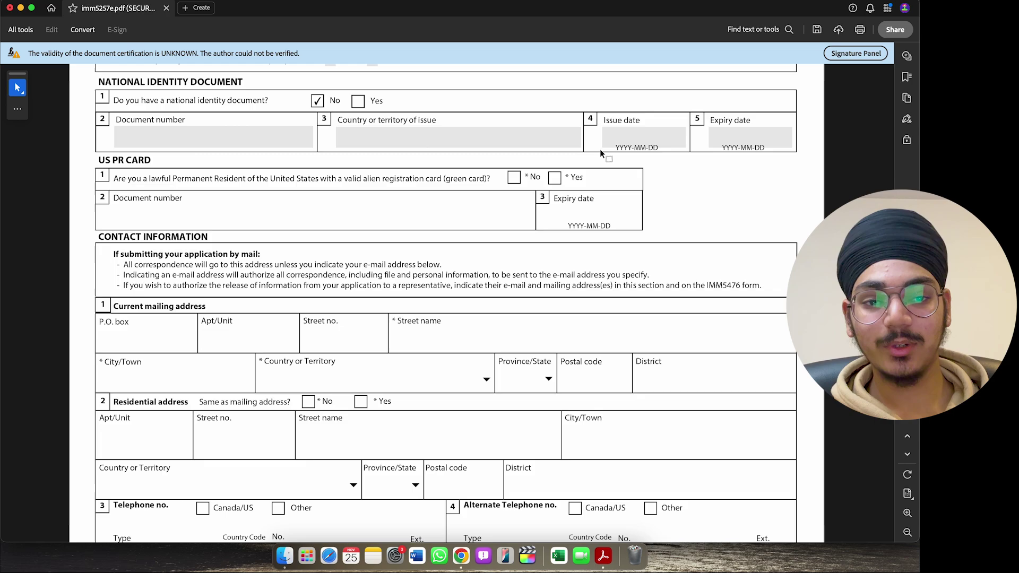
scroll(600, 148, down, 2)
click(514, 143)
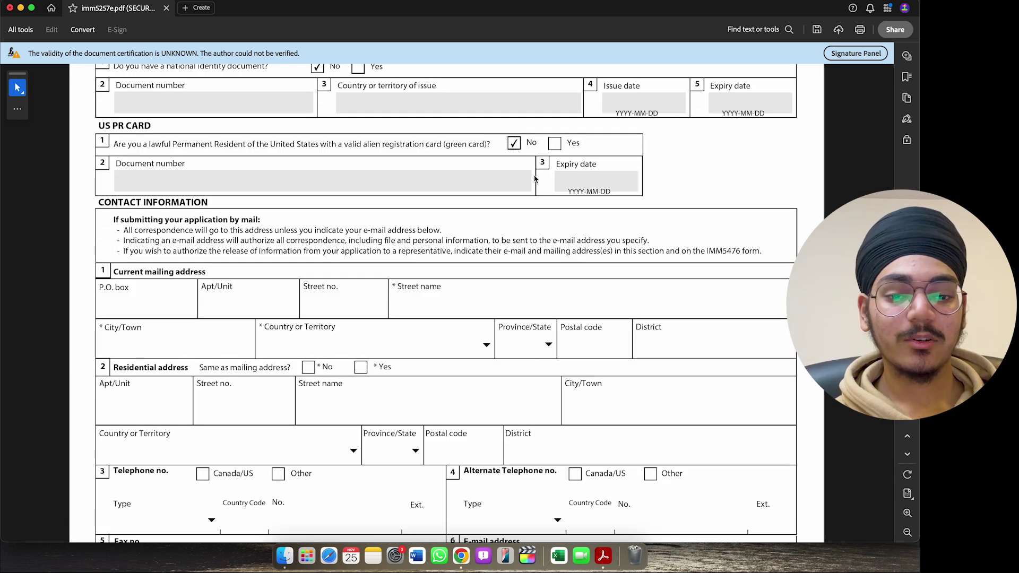
scroll(536, 180, down, 4)
scroll(230, 173, down, 3)
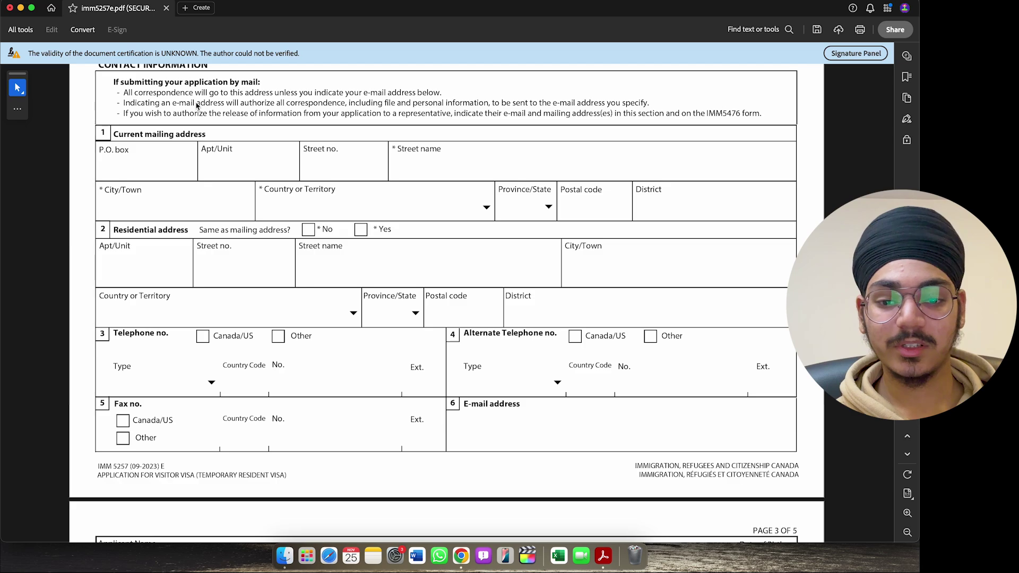
scroll(192, 102, down, 1)
- Leave the P.O. box blank and enter the mailing address street name and city
click(124, 153)
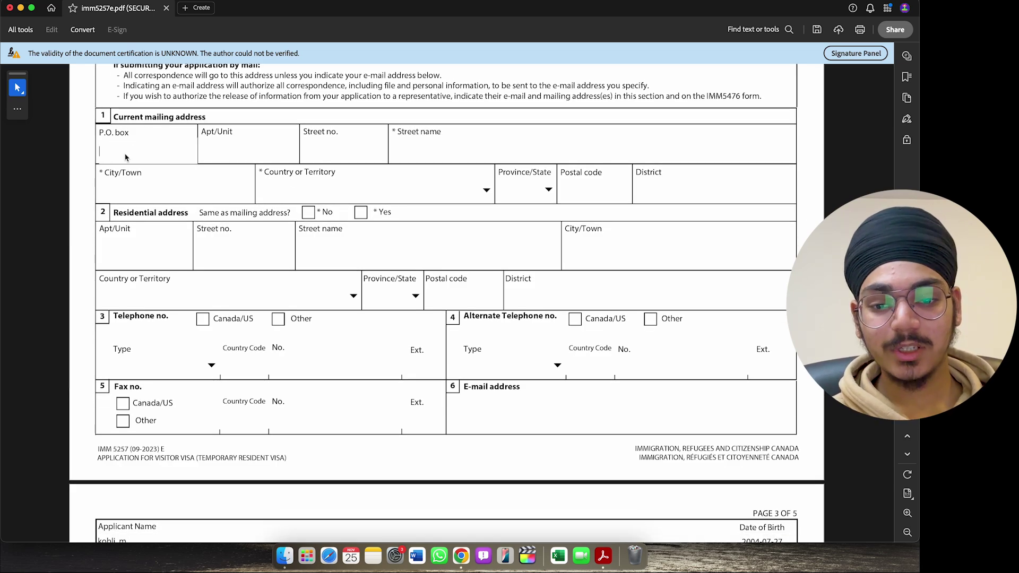
drag(104, 174, 99, 172)
click(102, 173)
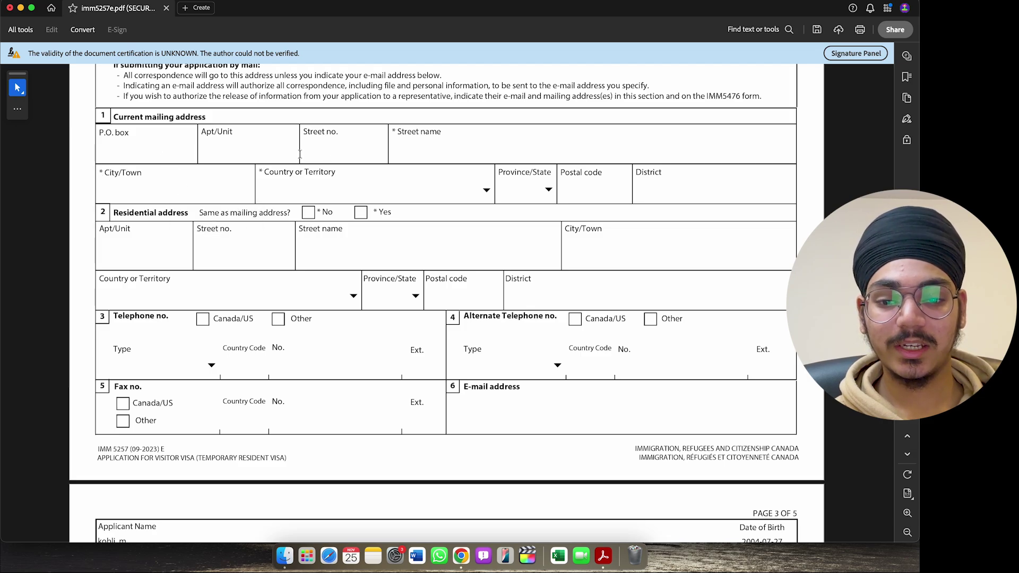
click(429, 152)
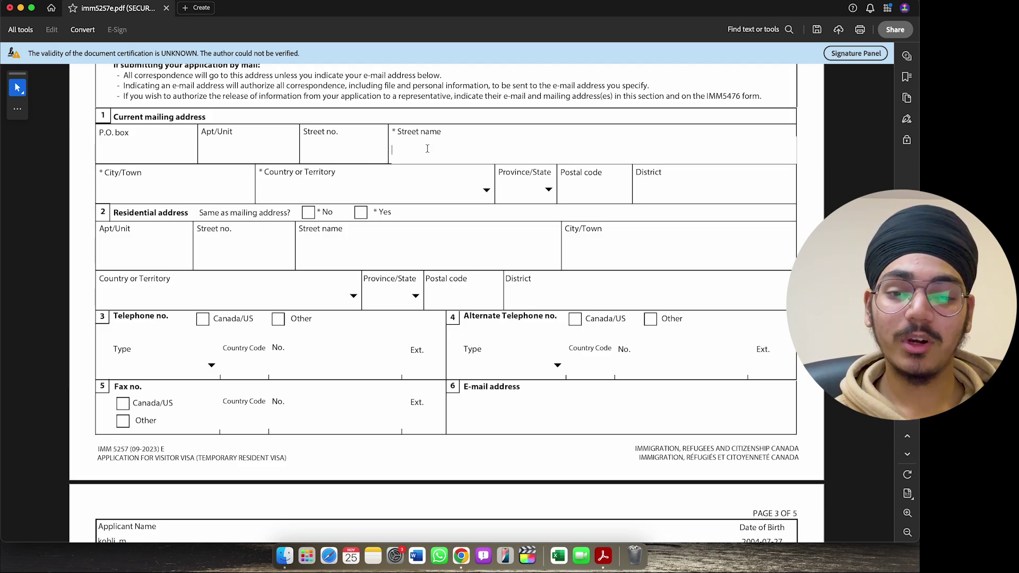
text(xyz)
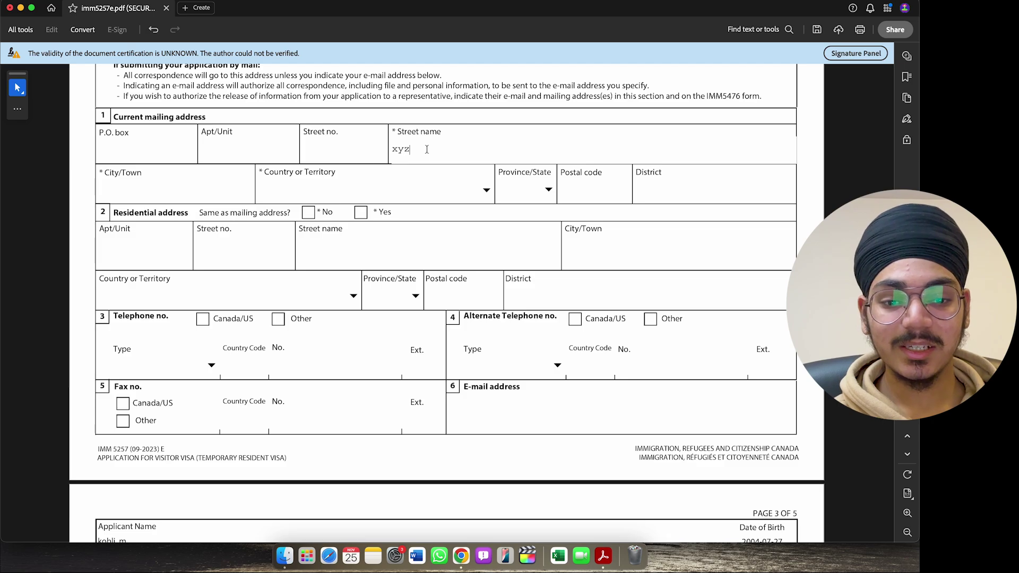
click(221, 187)
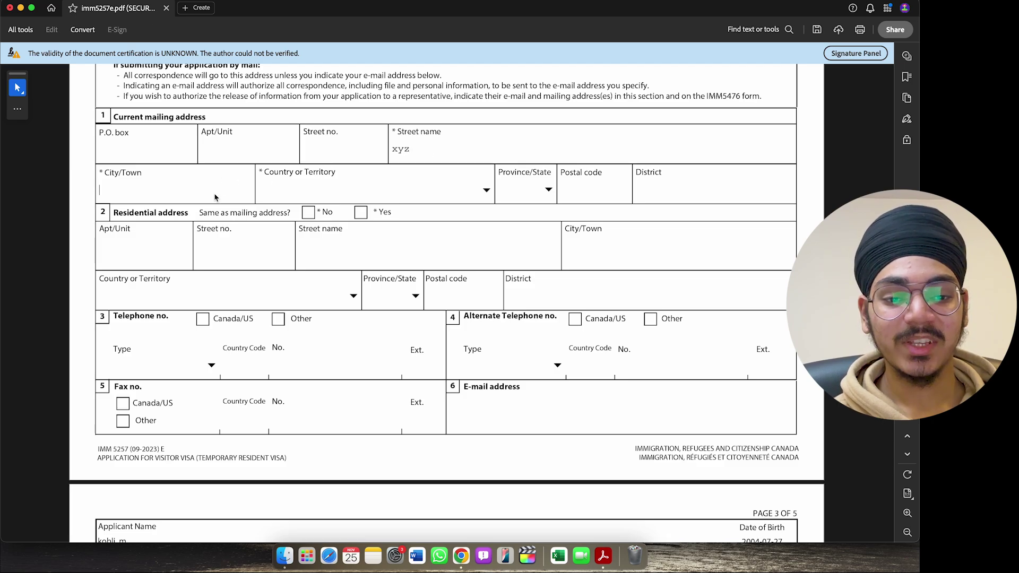
text(winnipegh)
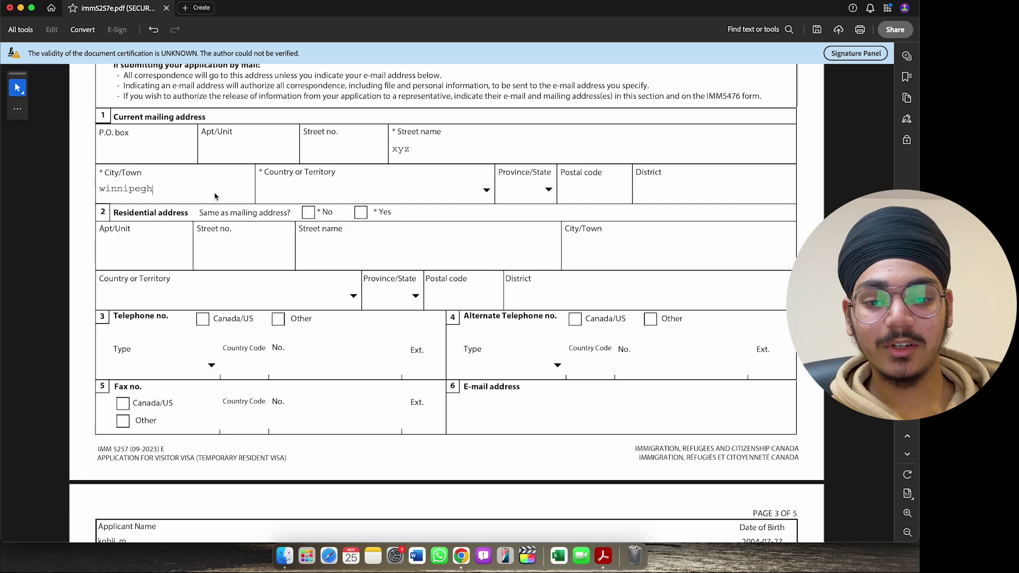
key(BackSpace)
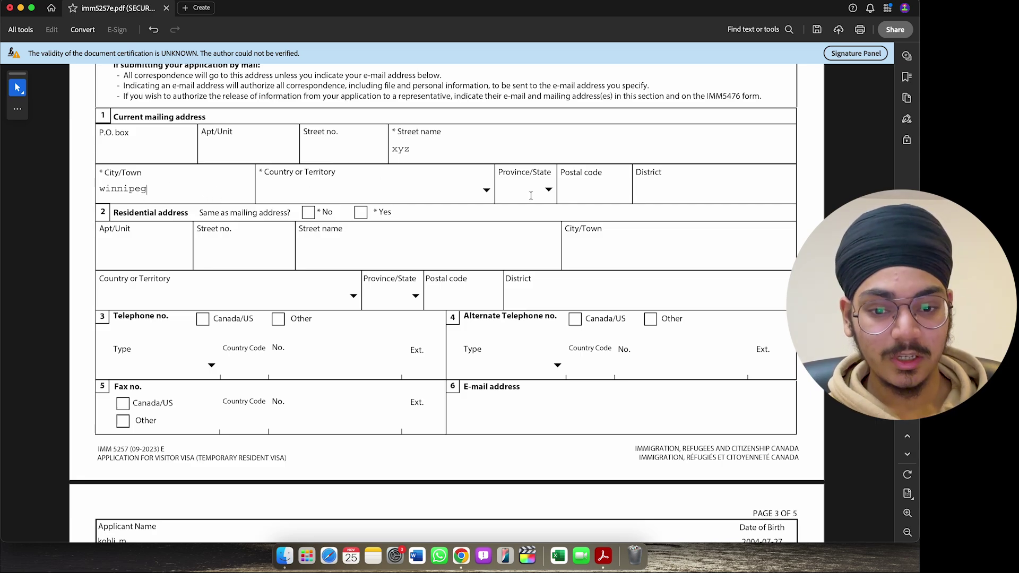
- Choose Canada and MB for the mailing address, and mark the residential address as the same
click(492, 192)
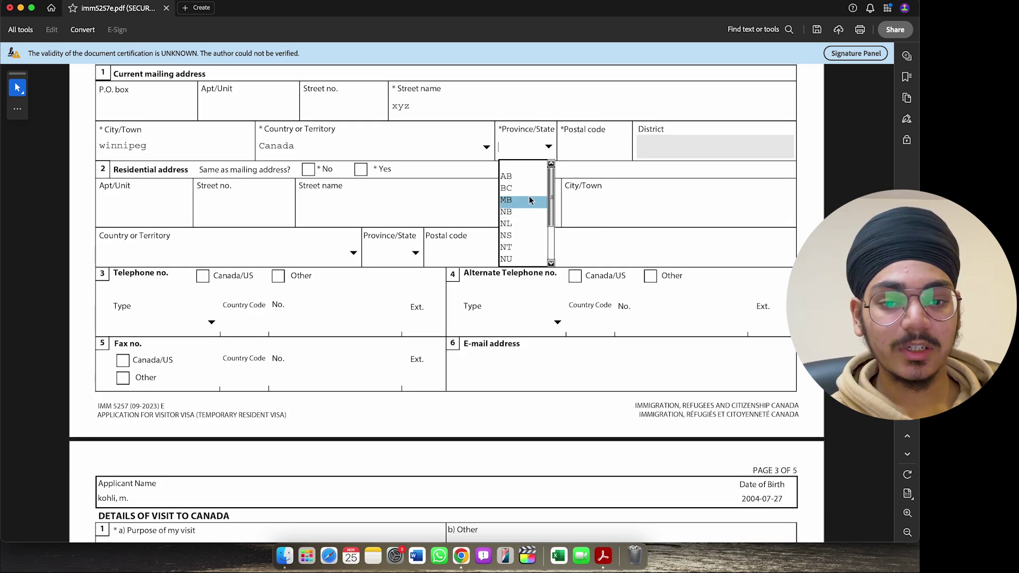
click(512, 200)
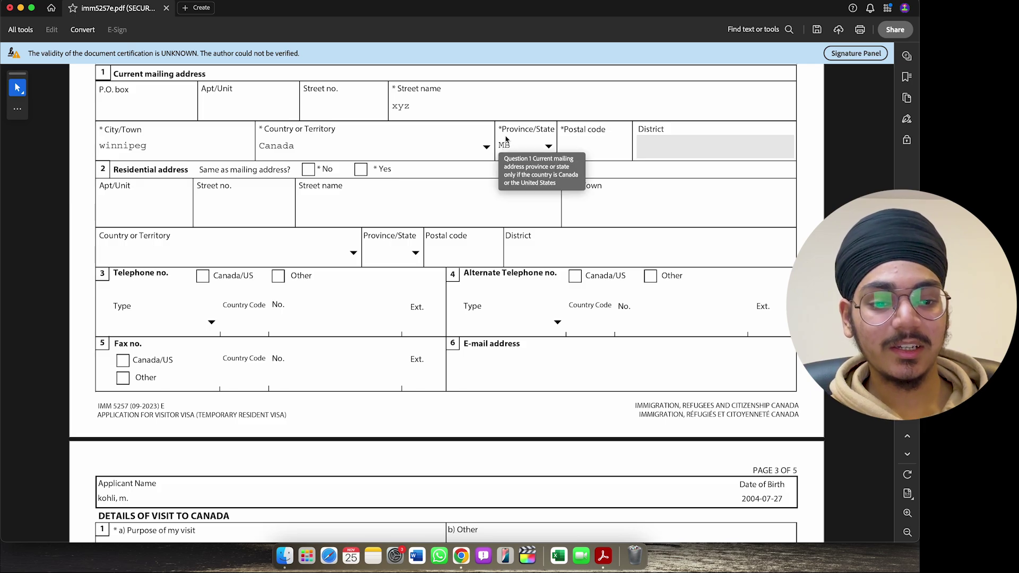
click(548, 147)
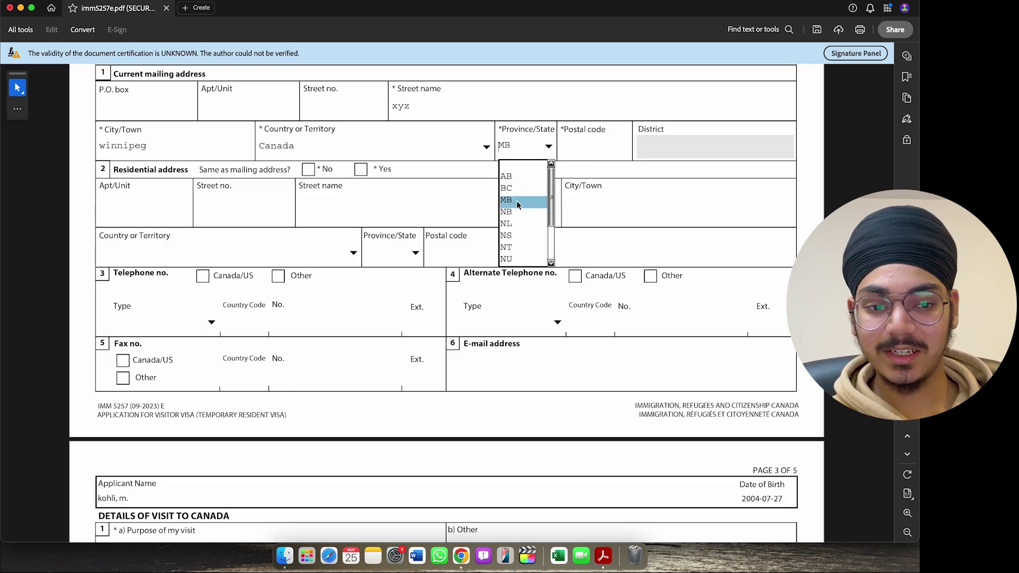
click(307, 169)
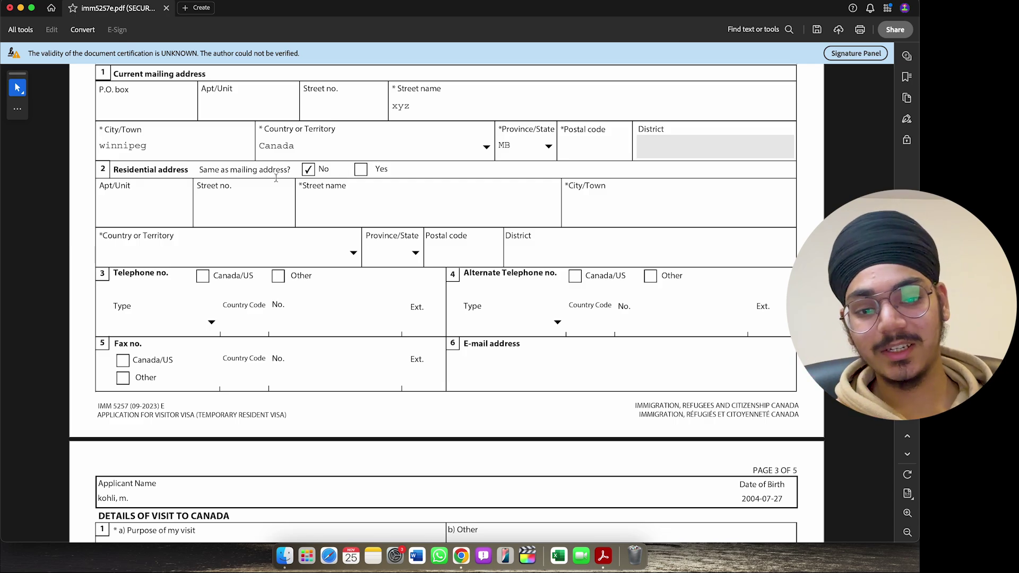
click(360, 170)
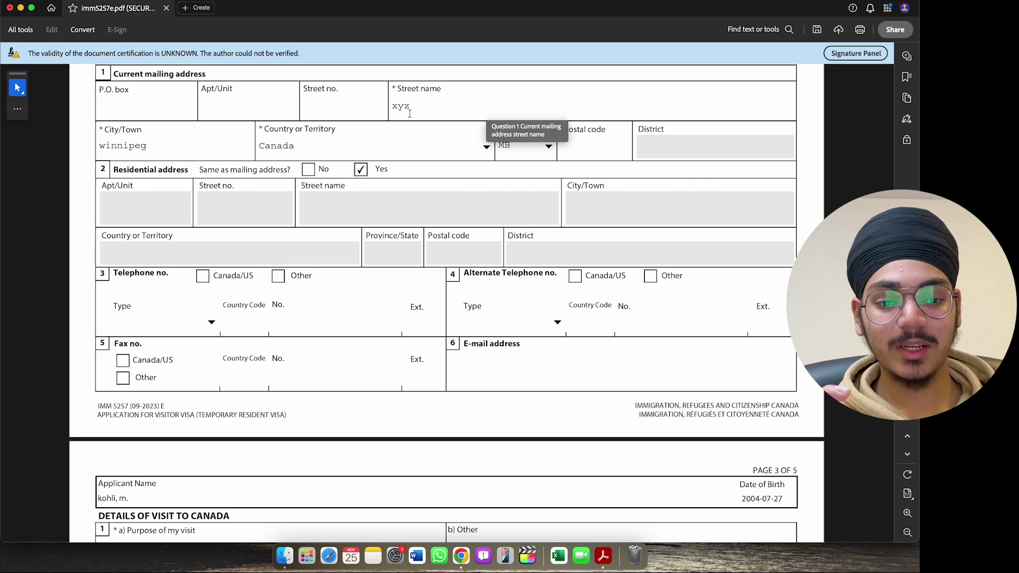
scroll(433, 113, down, 5)
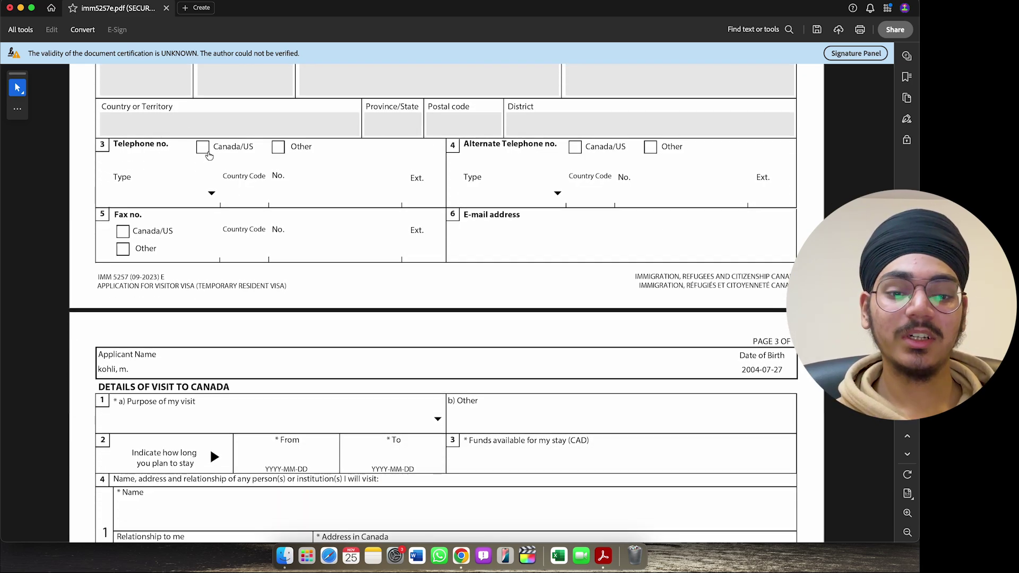
- Mark the phone as a Canada/US Cellular number and enter the applicant's telephone number
click(202, 148)
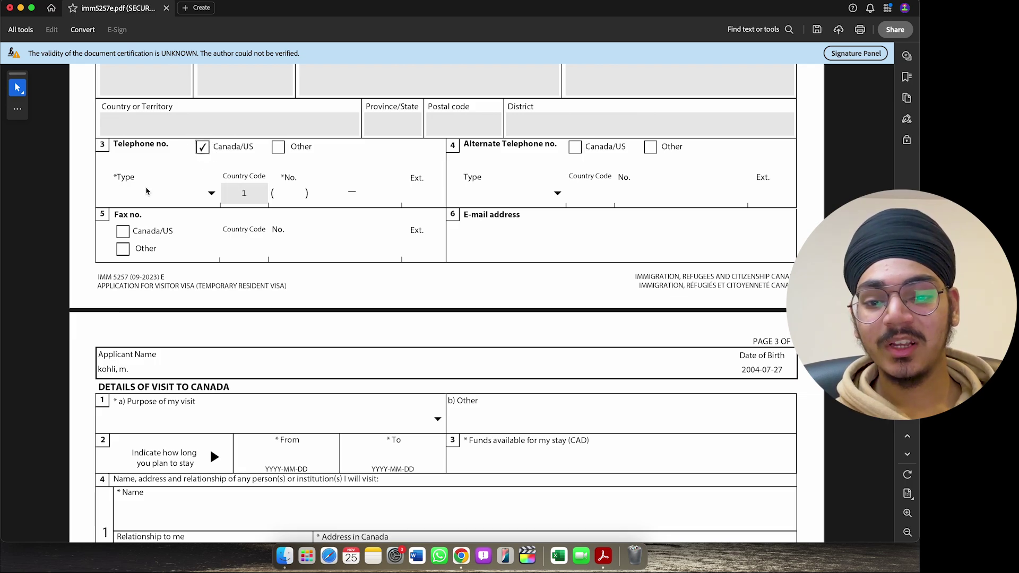
click(211, 194)
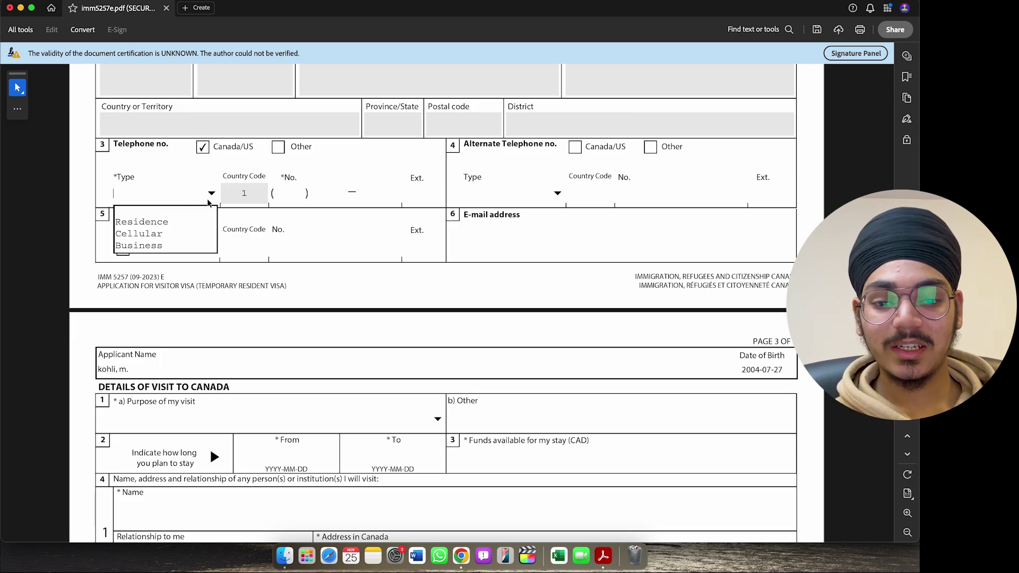
click(183, 237)
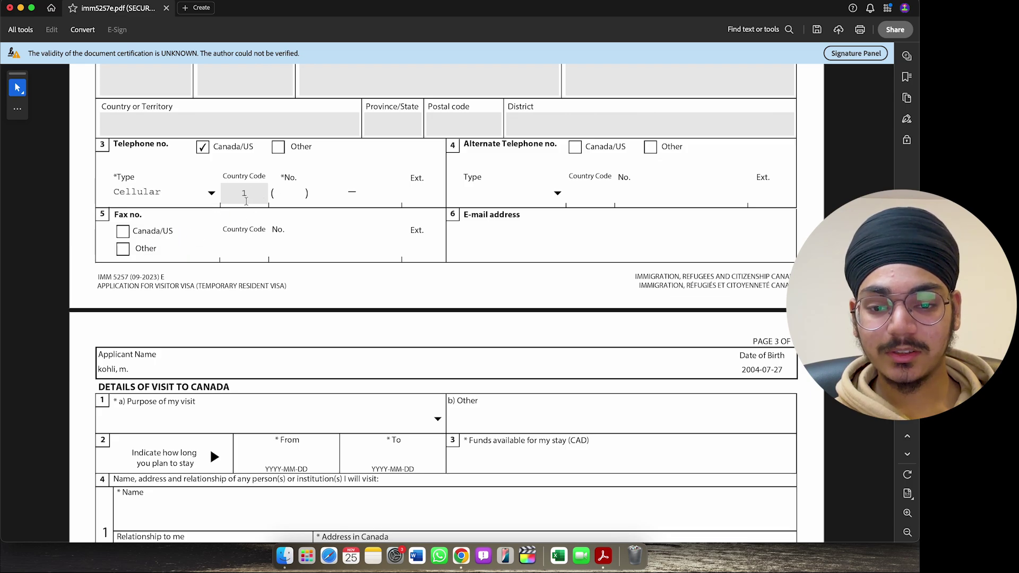
click(285, 196)
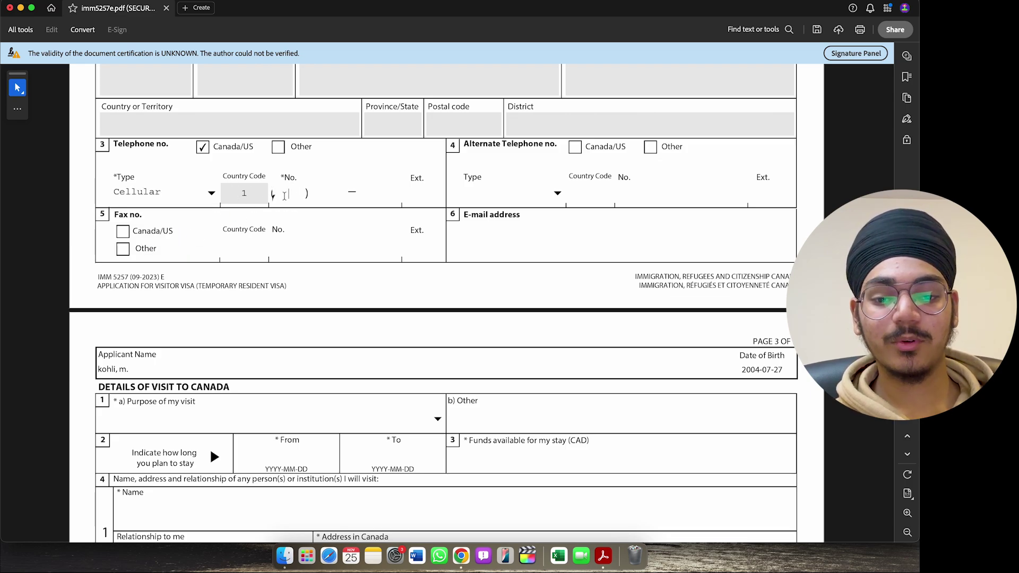
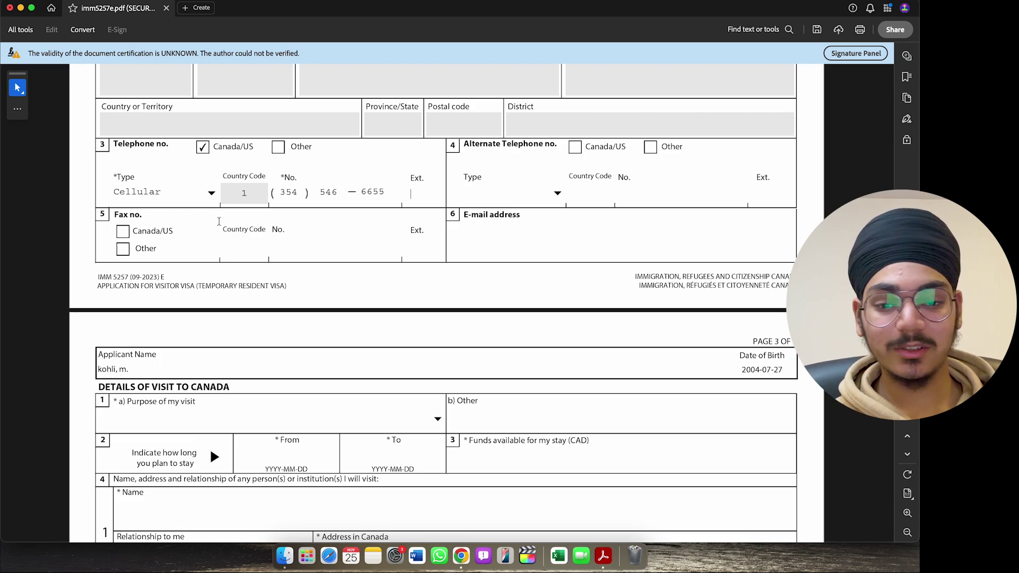
scroll(451, 195, down, 1)
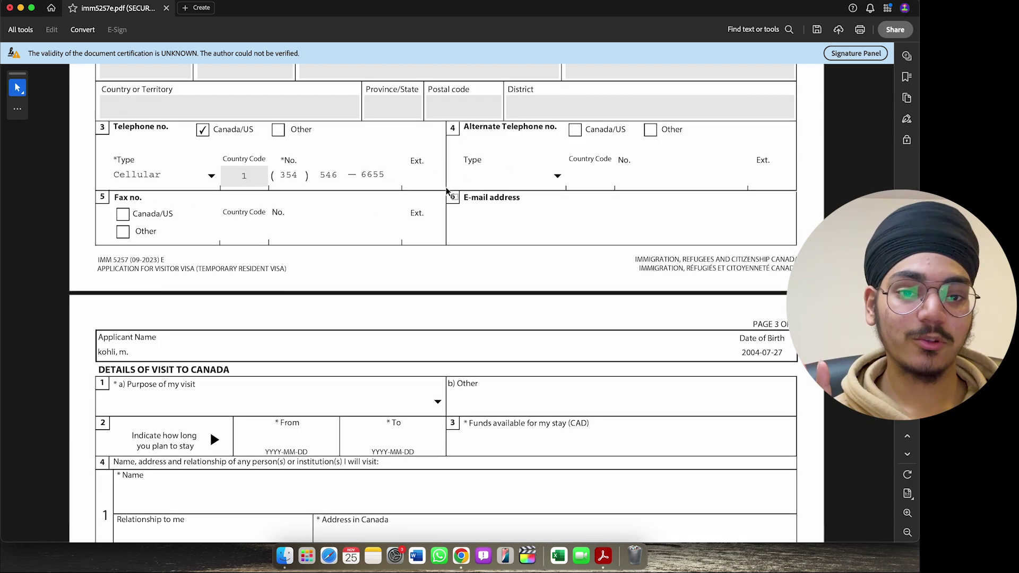
click(515, 227)
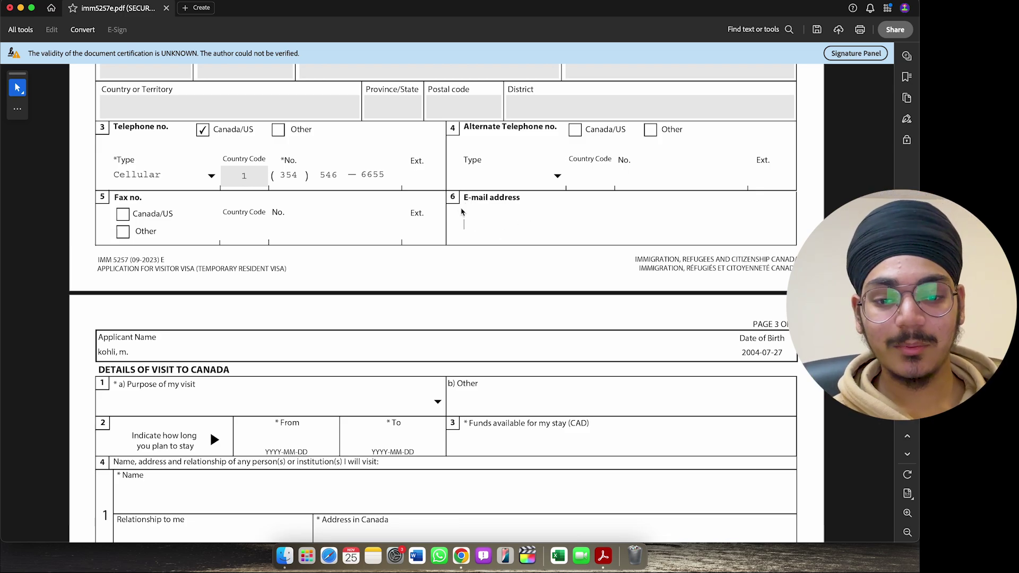
scroll(461, 212, down, 10)
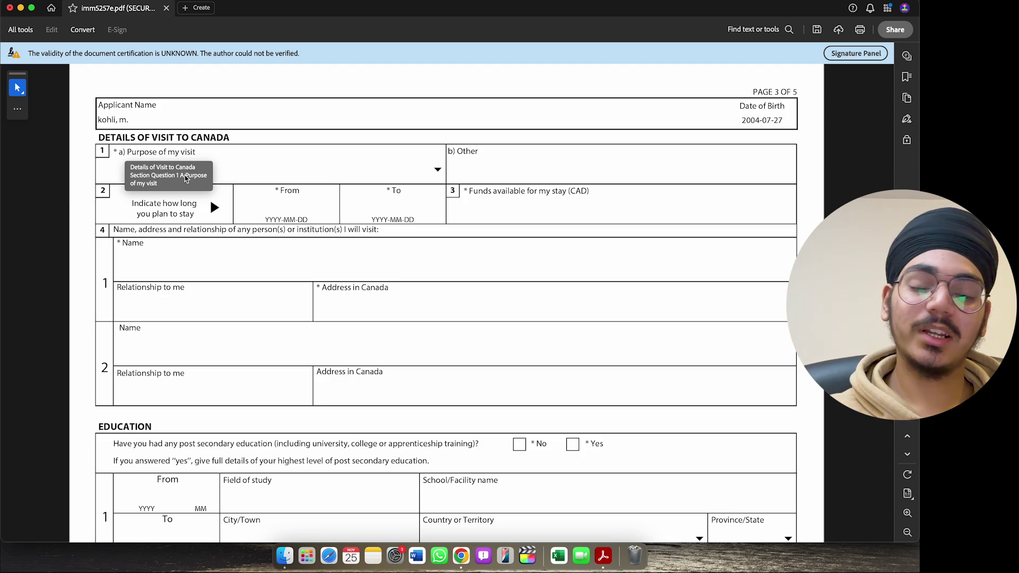
- Choose Returning Worker from the Purpose of my visit list
click(439, 170)
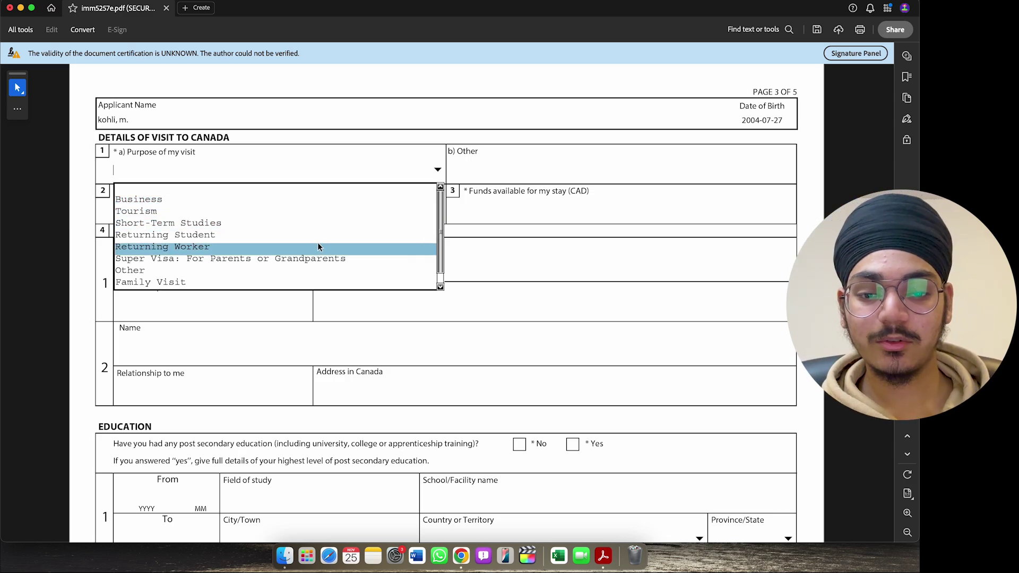
click(318, 247)
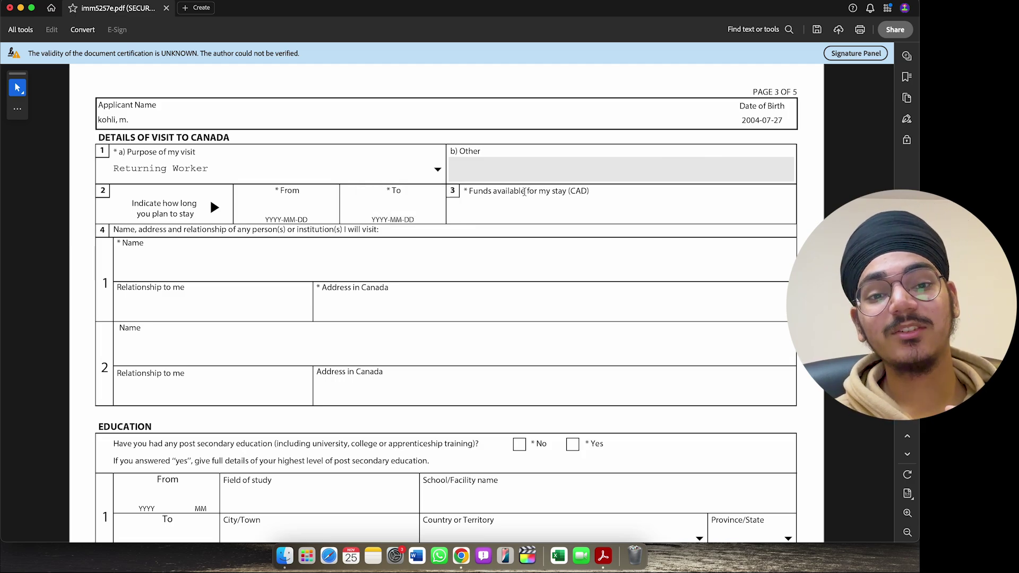
scroll(306, 154, down, 2)
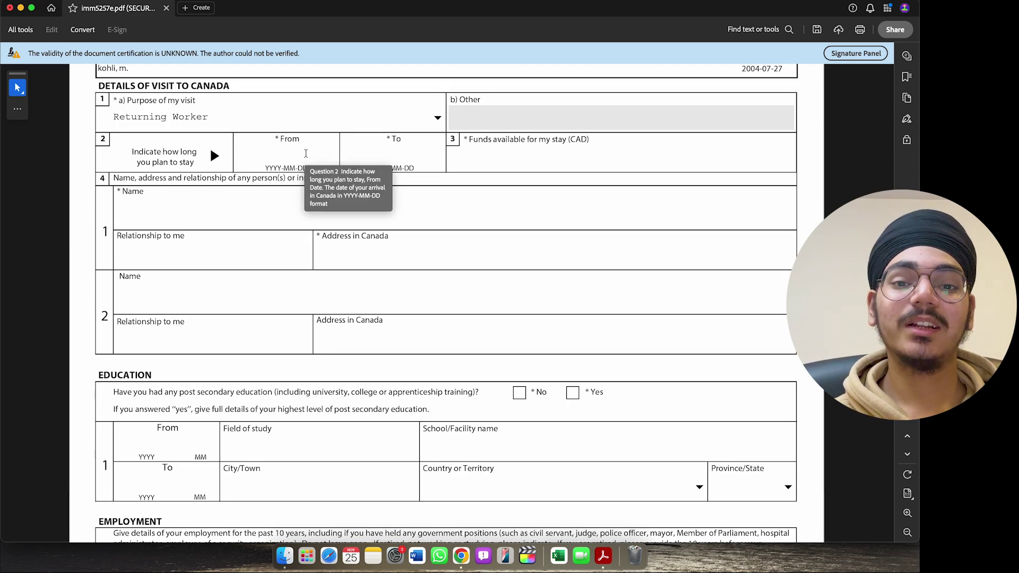
- Set the stay dates from 2024-12-25 to 2025-11-30
click(305, 153)
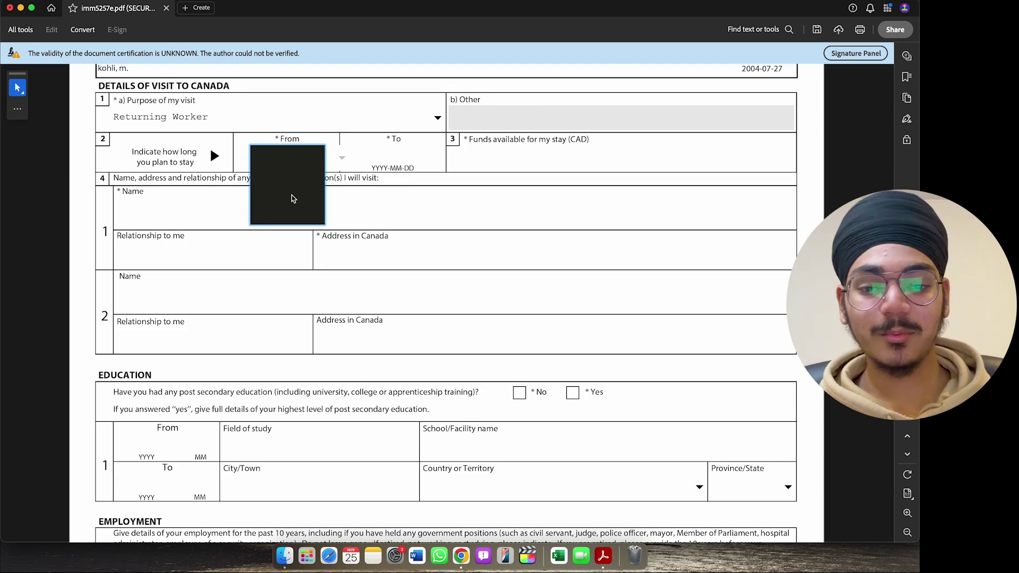
click(294, 199)
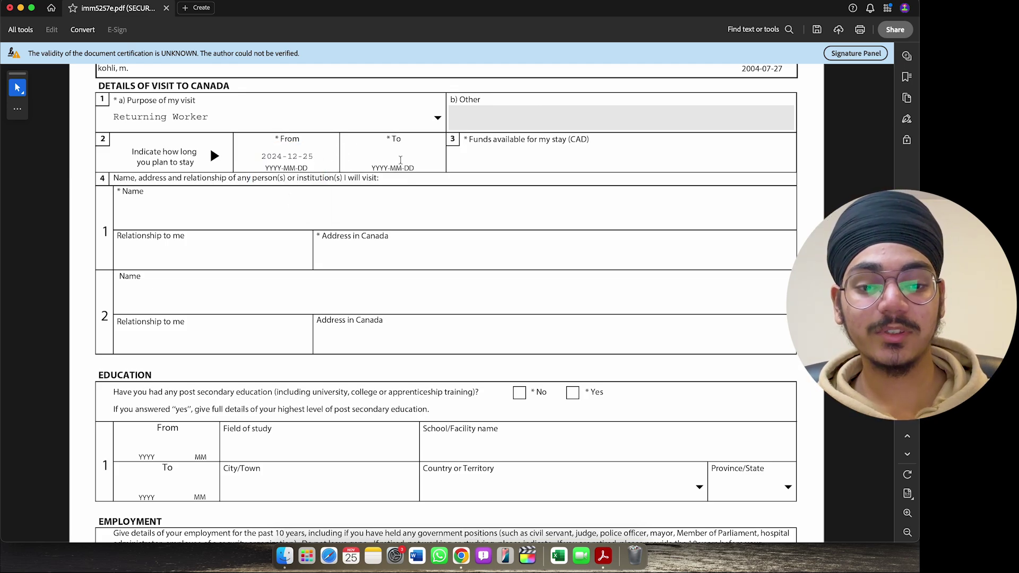
click(401, 160)
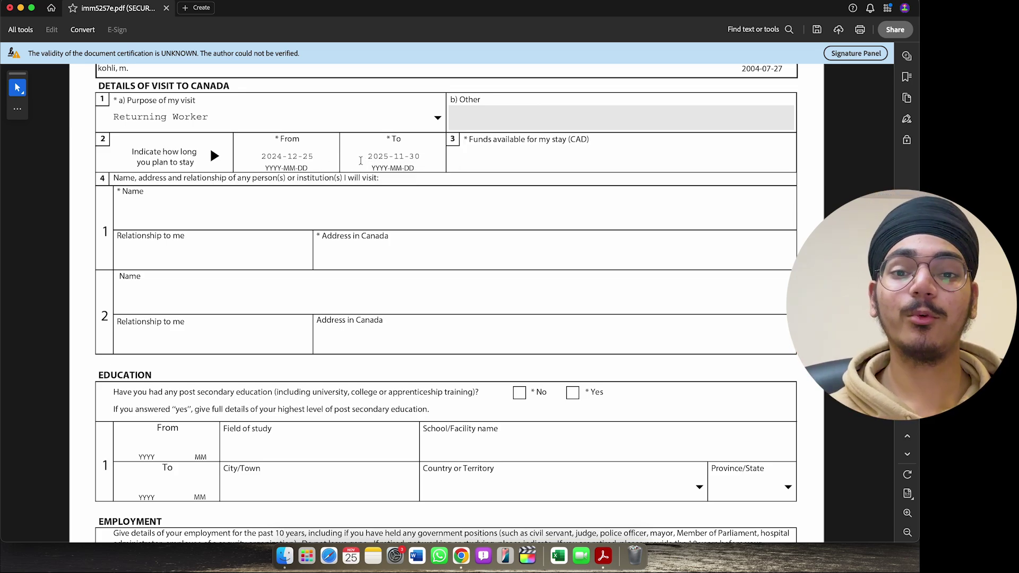
- Enter 2,000 as the funds available in CAD
click(501, 166)
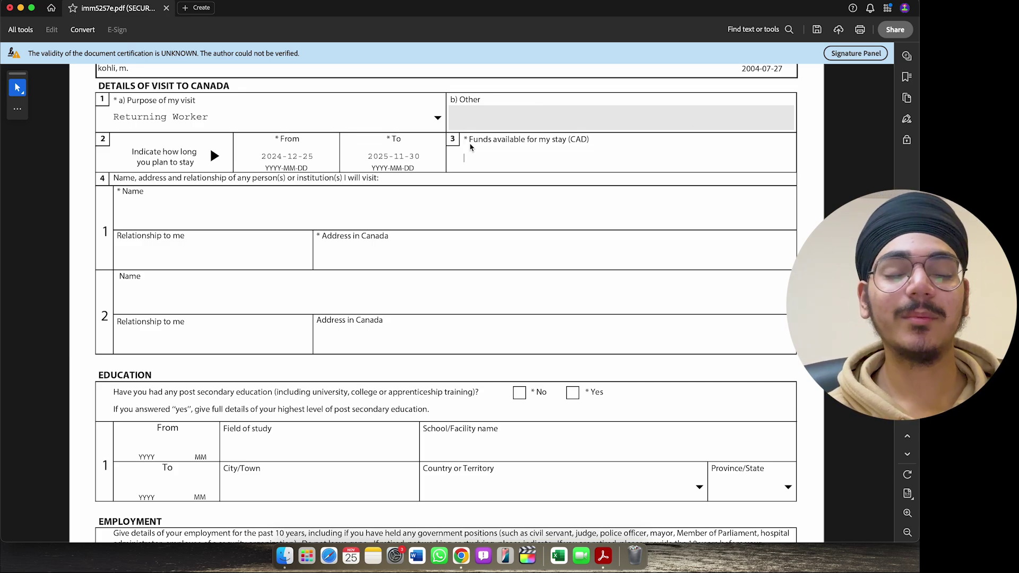
text(2,0)
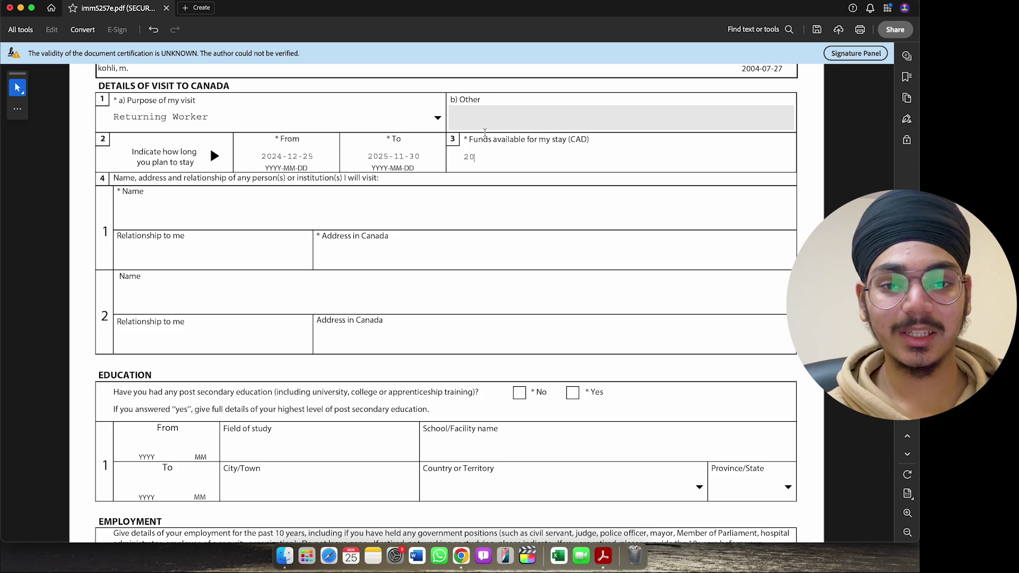
text(00)
click(407, 202)
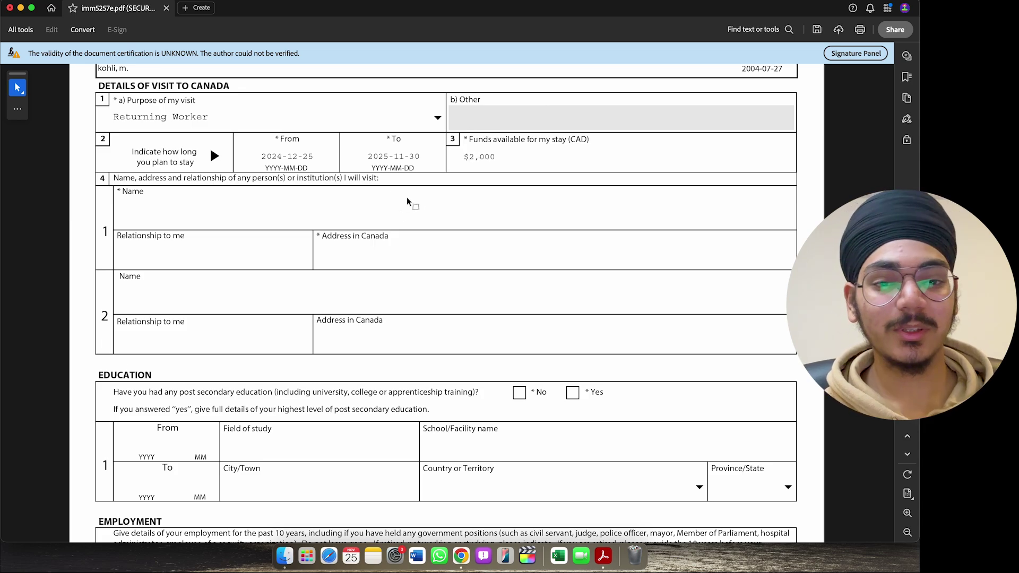
scroll(314, 152, down, 1)
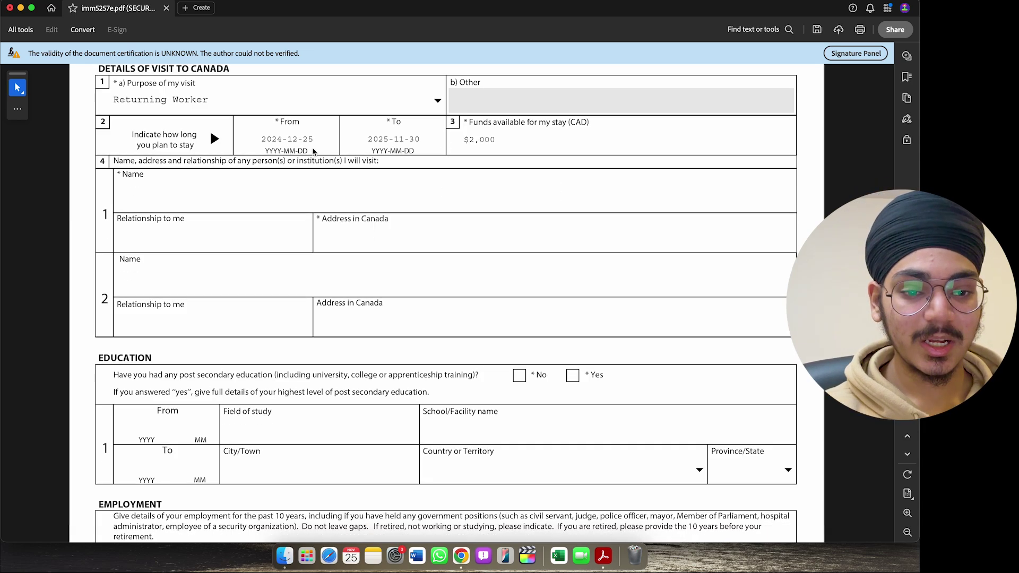
scroll(313, 152, down, 1)
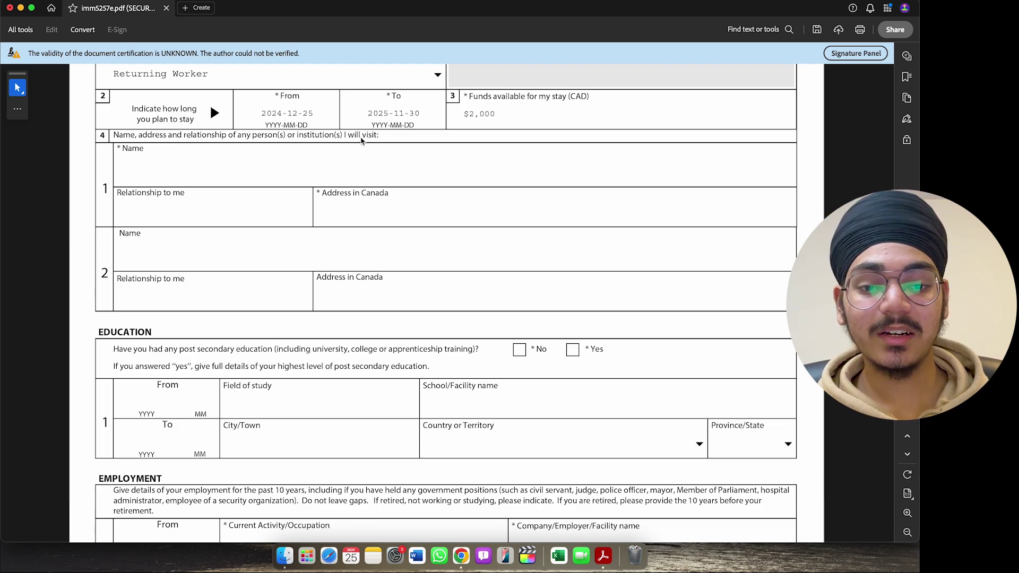
click(190, 169)
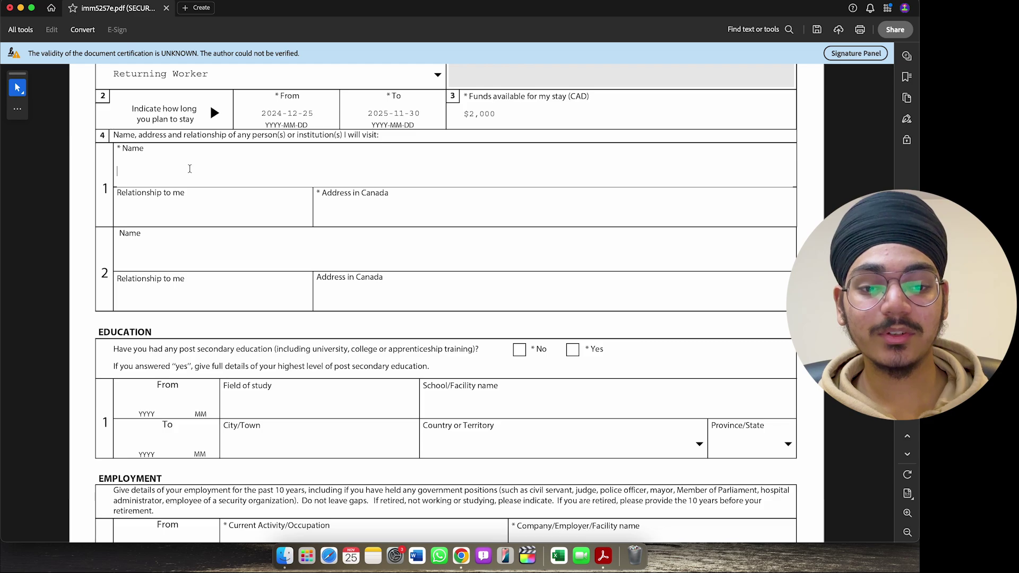
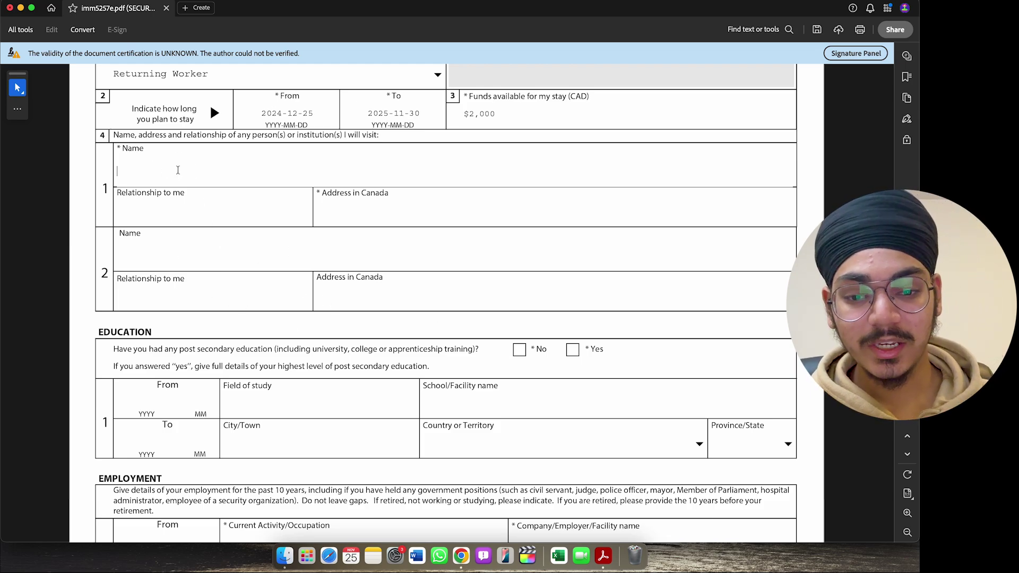
- Enter the visited person's name, relationship 'friend', and their street address in Canada
text(manmeet)
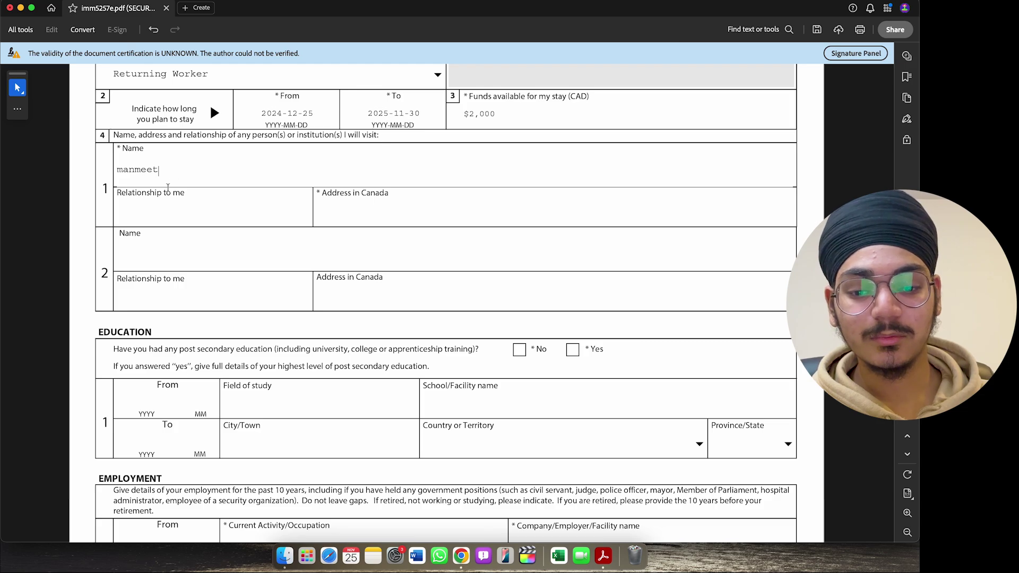
click(171, 212)
text(fri)
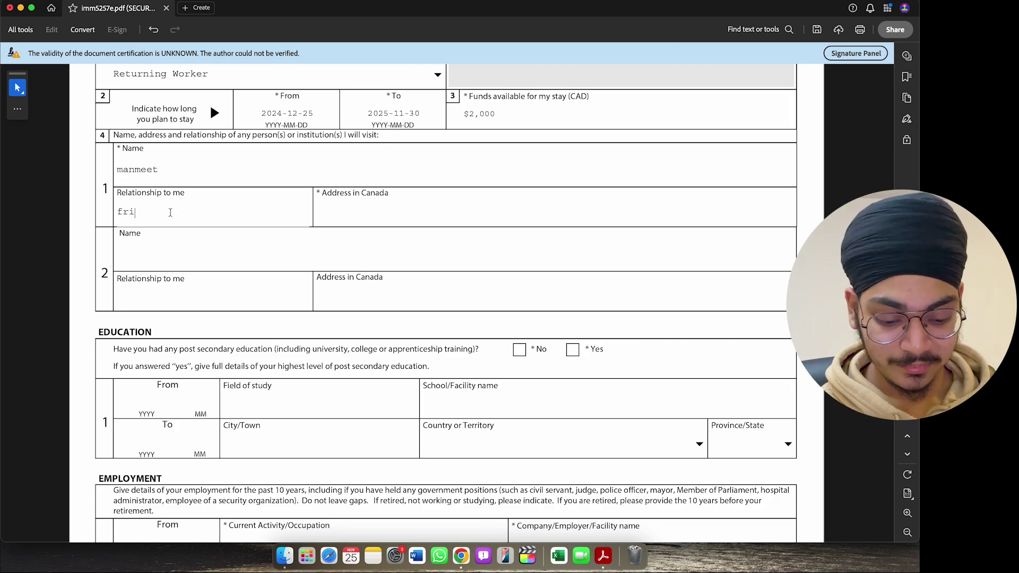
text(end)
click(358, 210)
text(xyz stree)
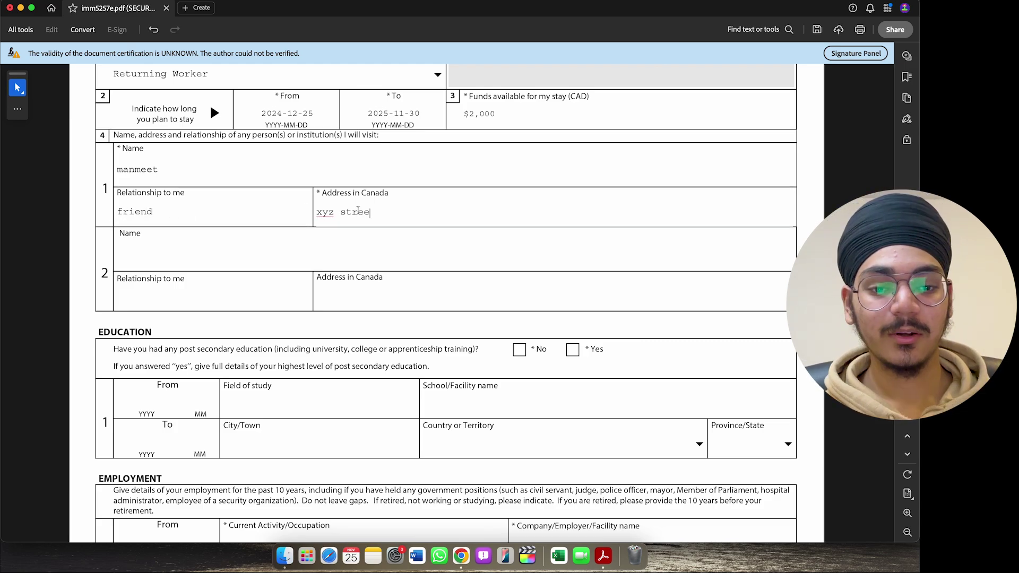
text(ty)
key(BackSpace)
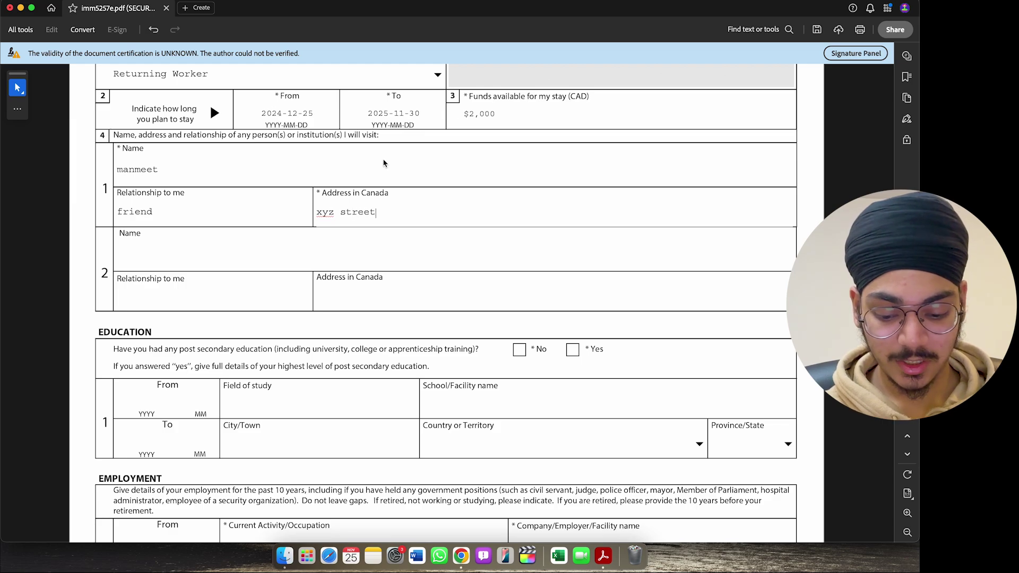
scroll(352, 145, down, 1)
scroll(352, 145, down, 3)
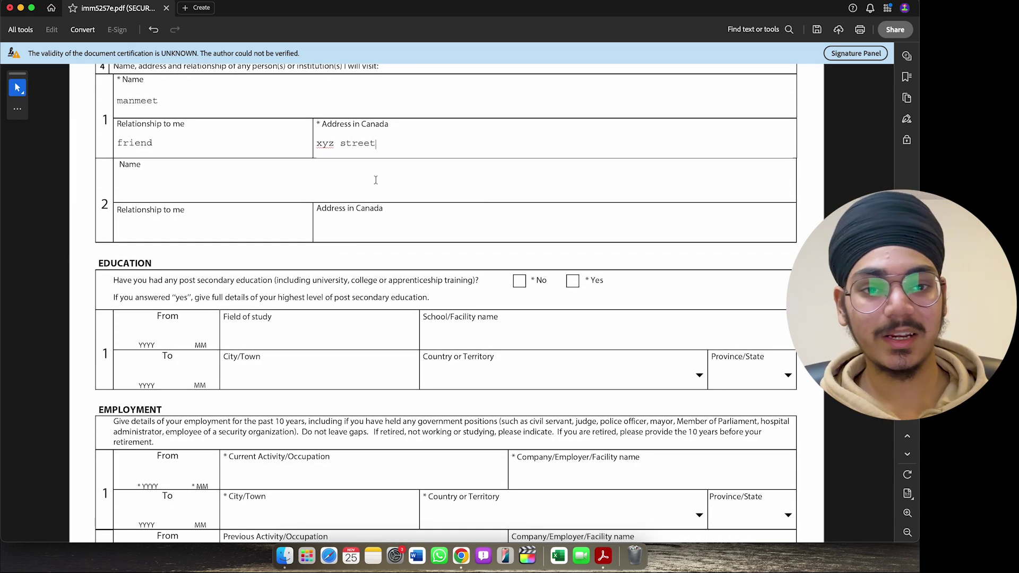
- Answer Yes to post-secondary education, starting 2023-01, studying marketing at fanshawe college
scroll(283, 205, down, 5)
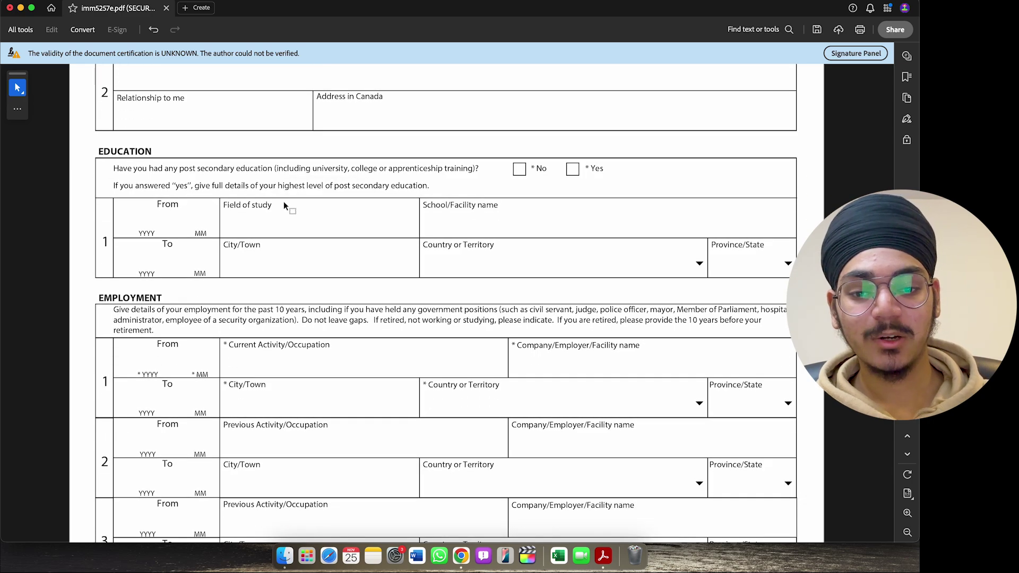
scroll(284, 206, down, 4)
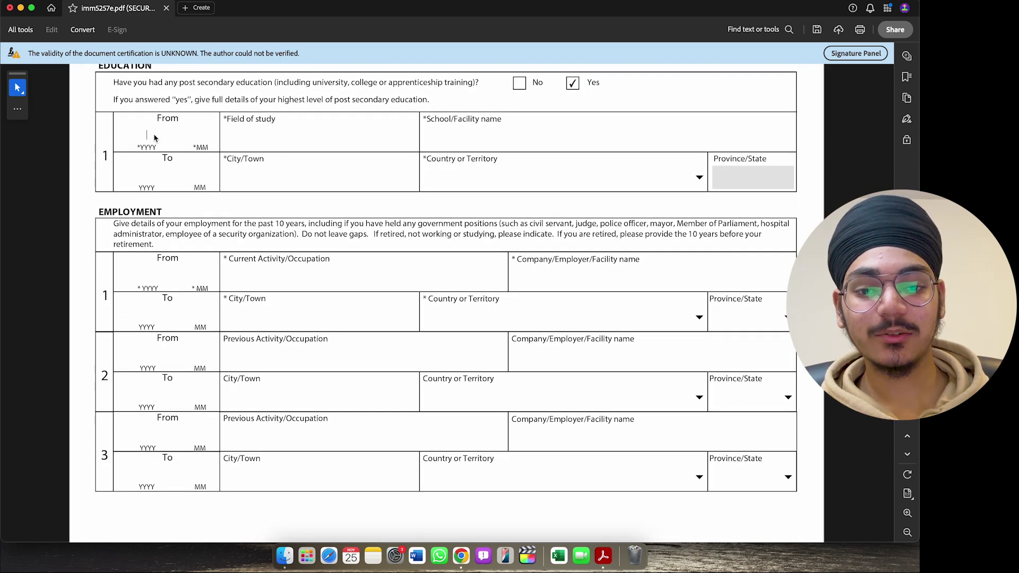
click(153, 139)
text(2023 )
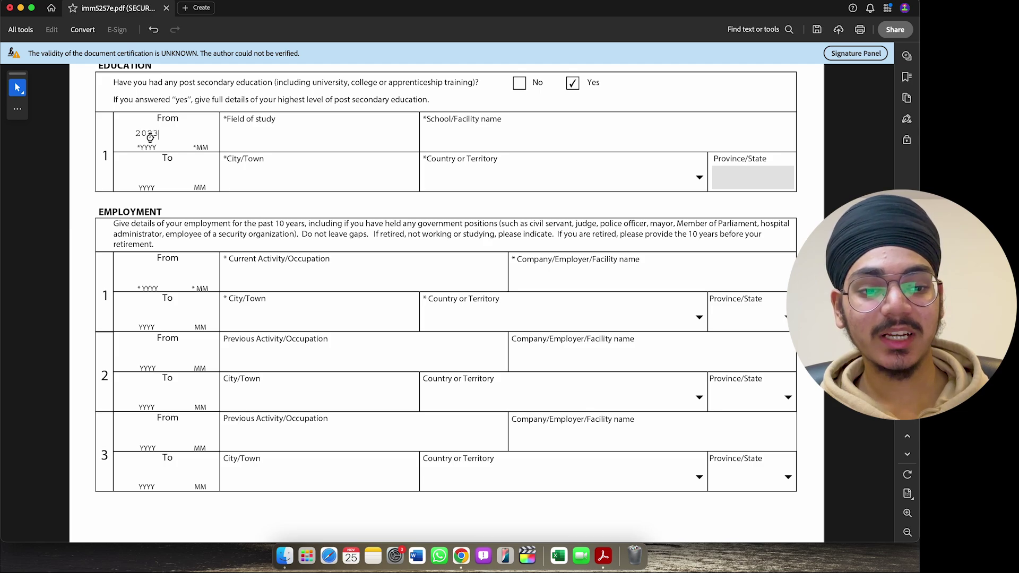
text(01)
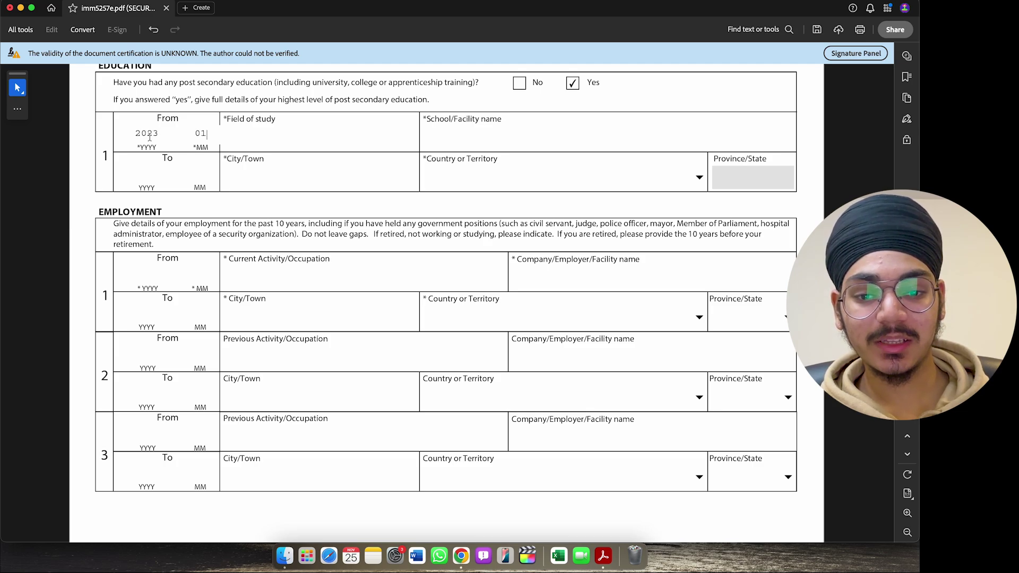
click(250, 136)
text(m)
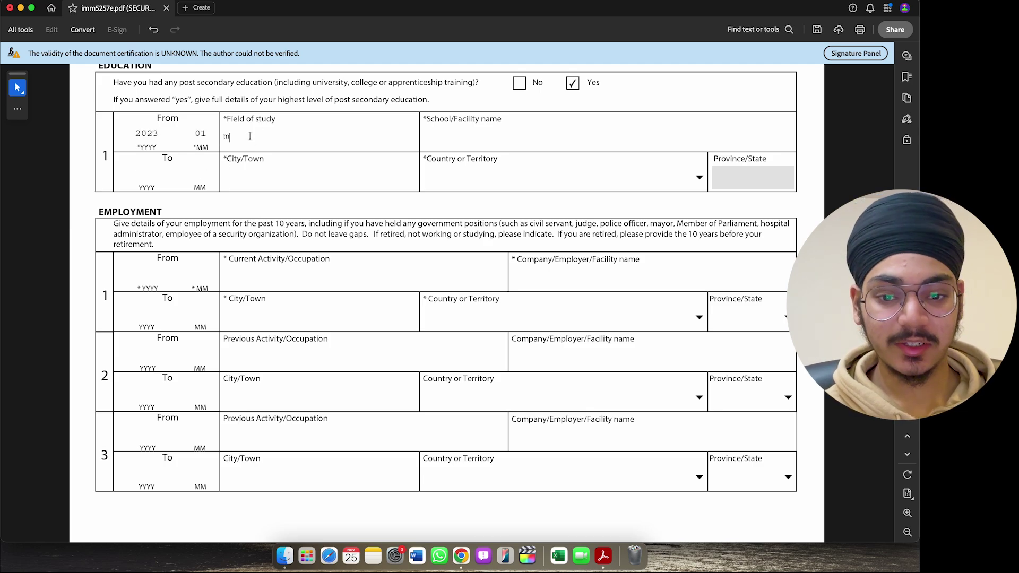
text(arketing)
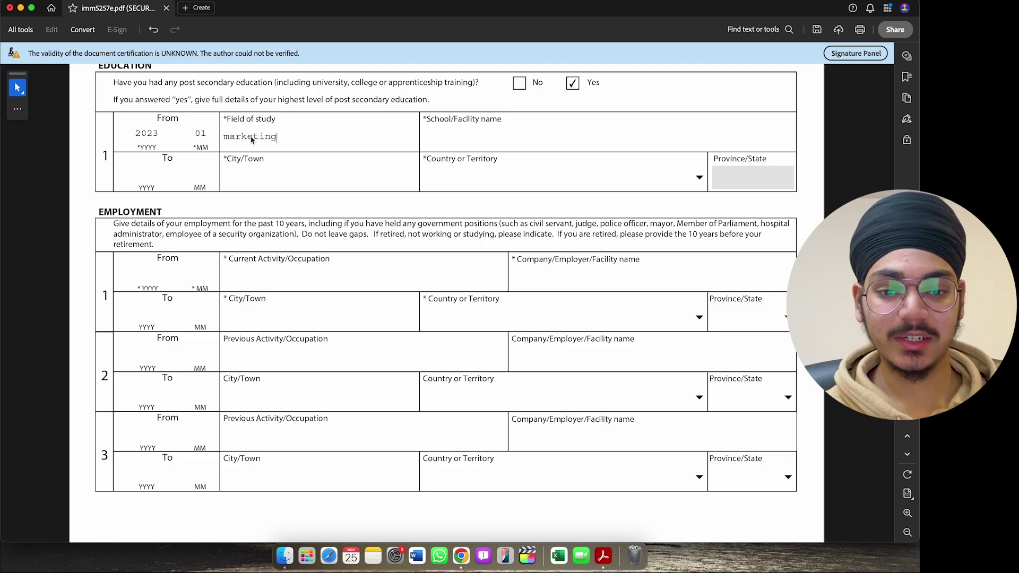
click(470, 130)
text(fa)
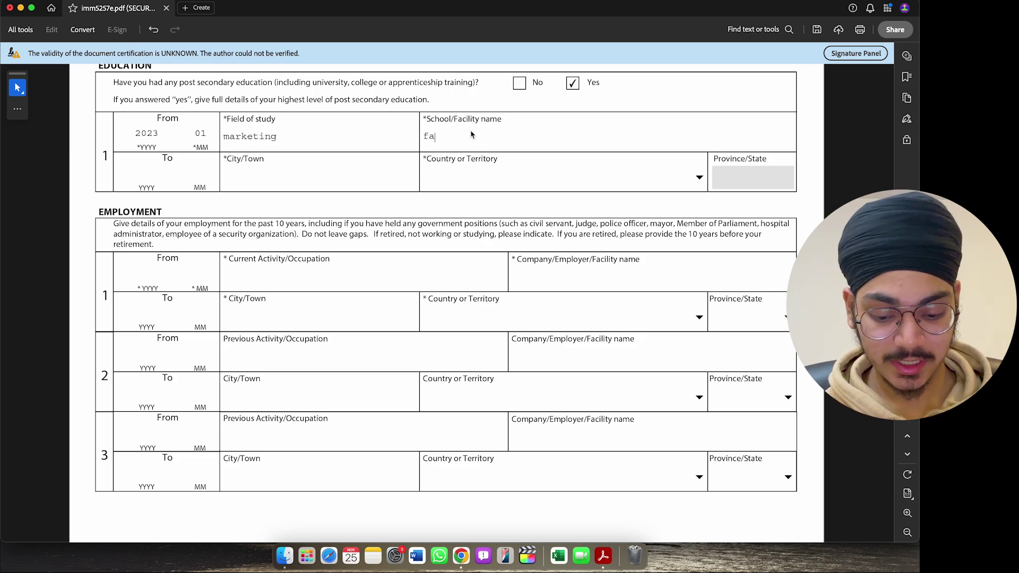
text(nshawe college)
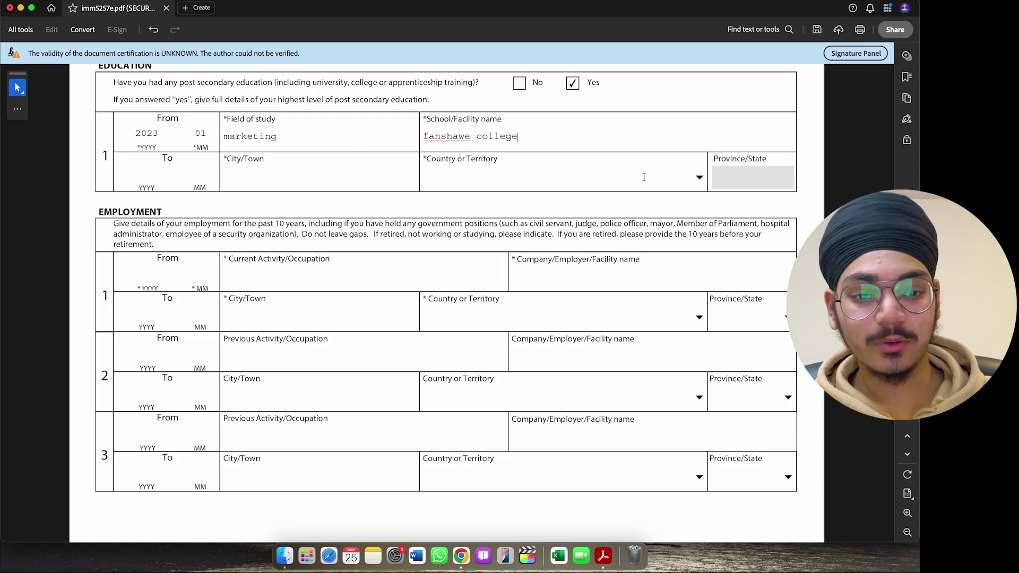
- Set the education end date to 2024-04 and location to london, Canada, ON
click(147, 175)
text(2024)
key(Tab)
text(04)
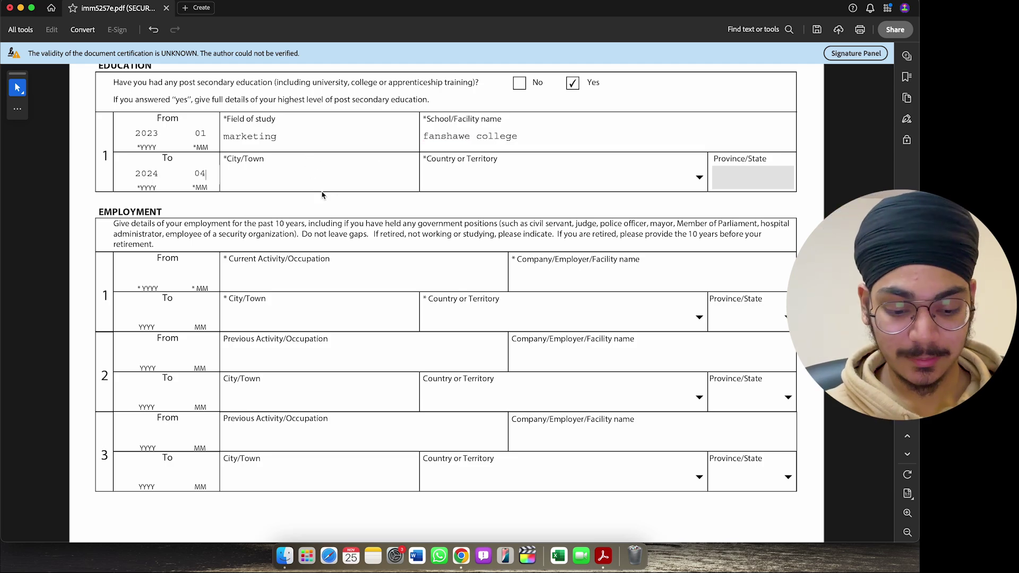
click(308, 179)
text(lo)
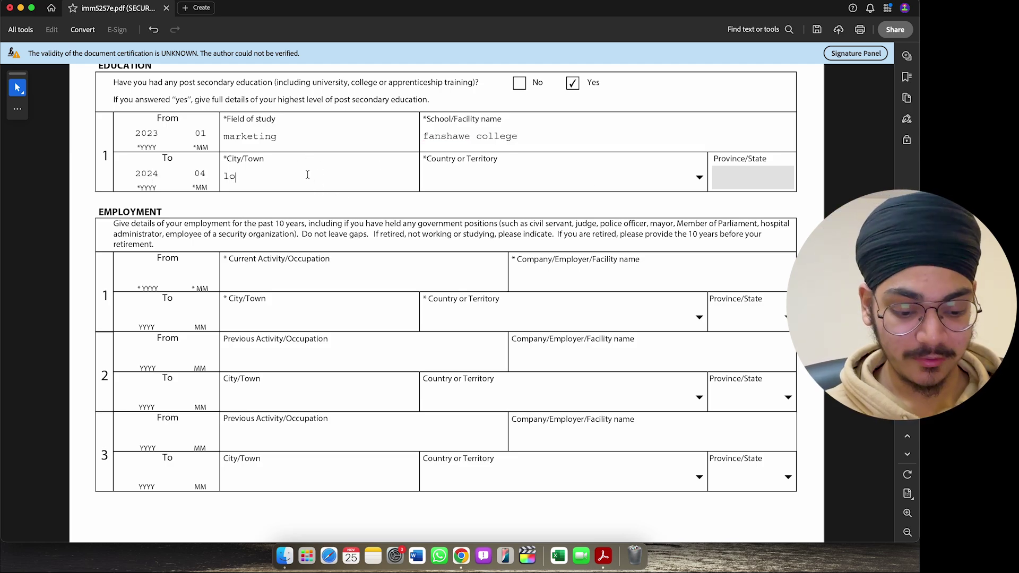
text(ndon)
key(BackSpace)
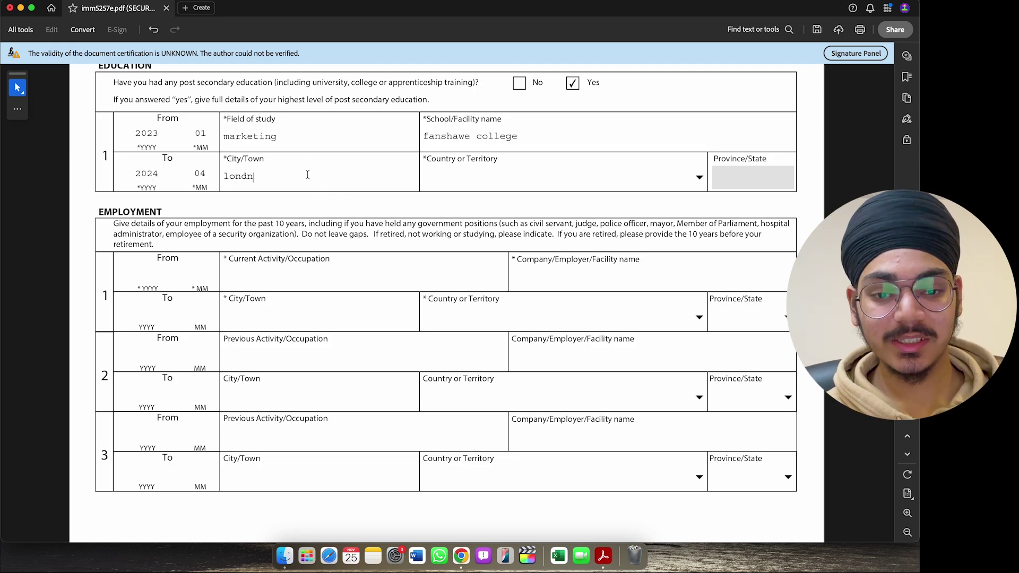
key(BackSpace)
text(on)
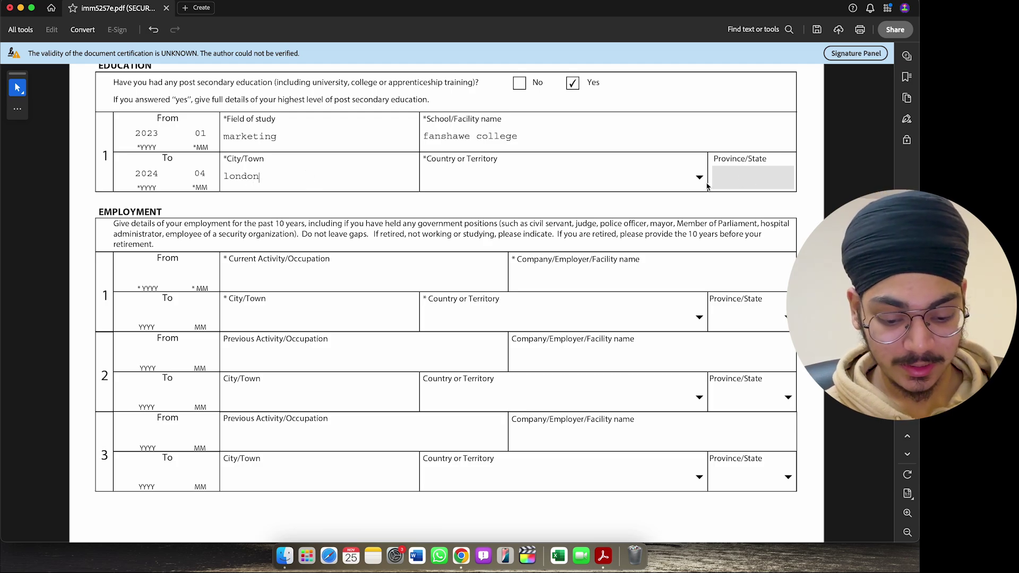
click(699, 182)
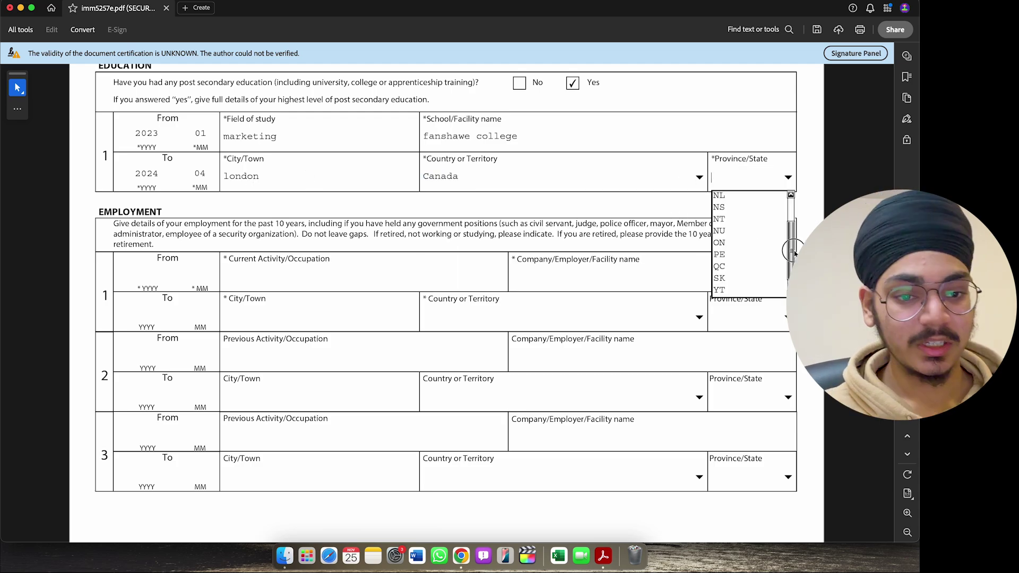
click(740, 243)
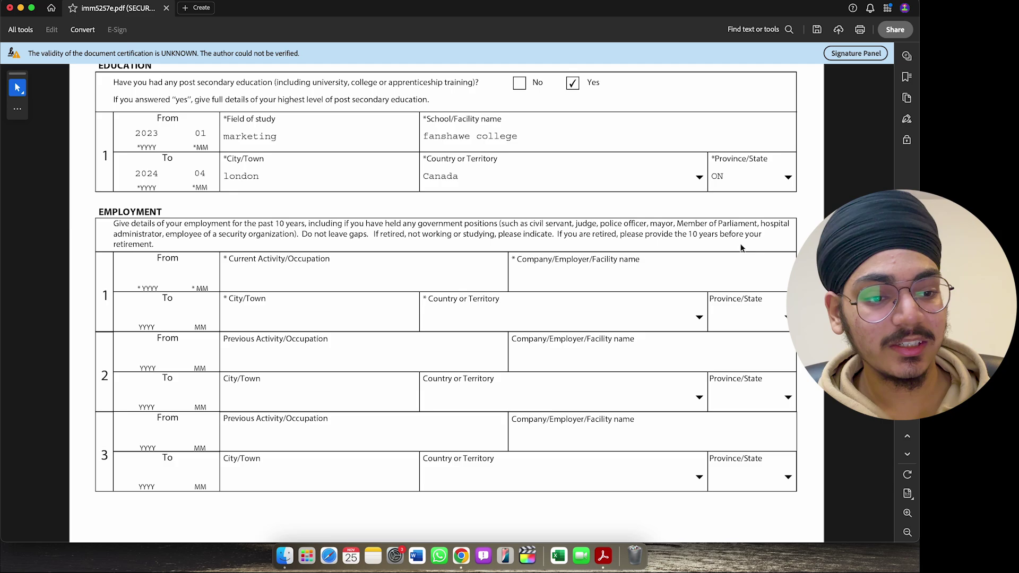
scroll(372, 164, up, 2)
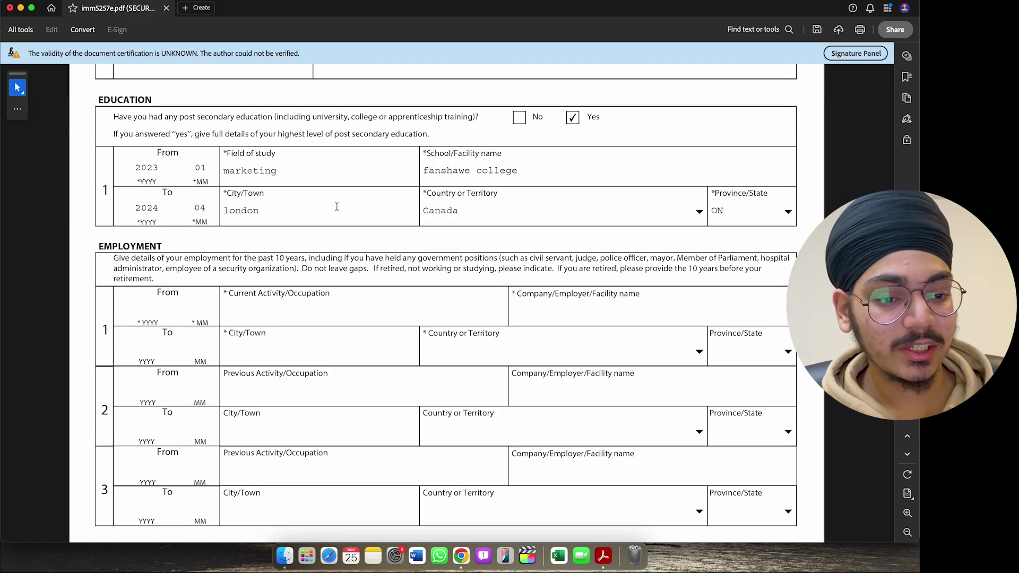
- Start the first job at 2023-01 with occupation worker and employer xyz
scroll(407, 176, down, 3)
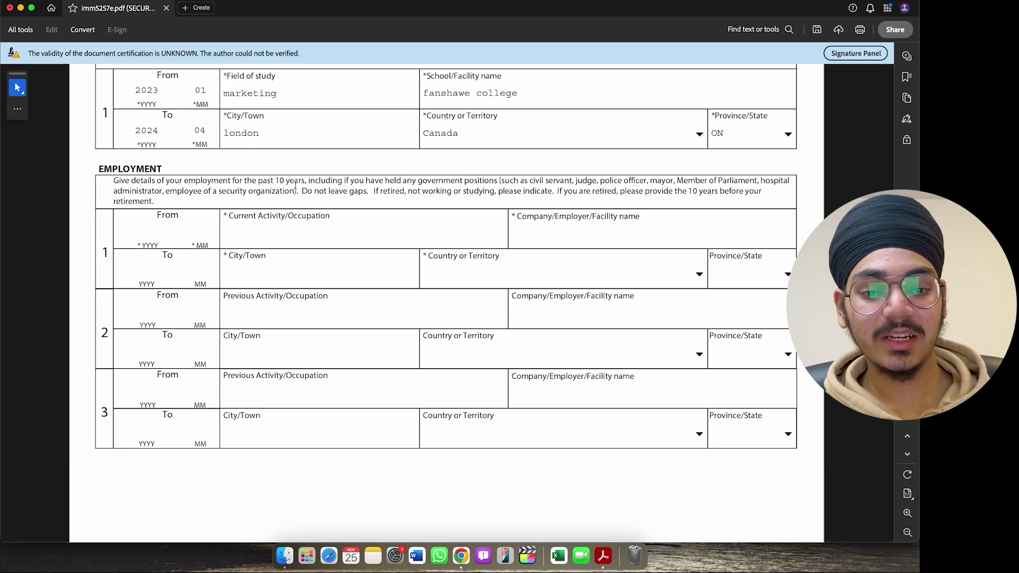
scroll(340, 196, down, 3)
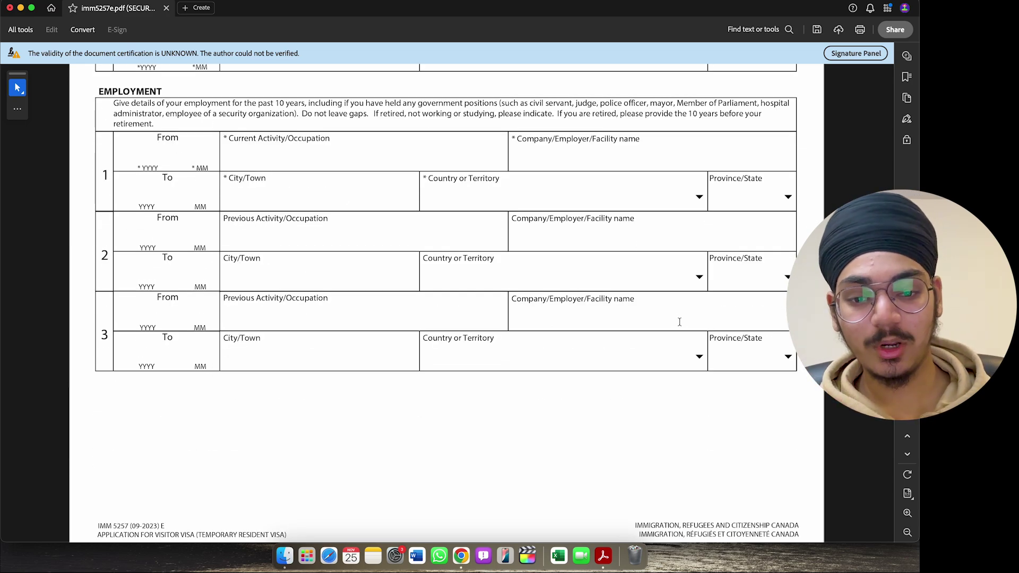
drag(131, 103, 258, 114)
click(281, 112)
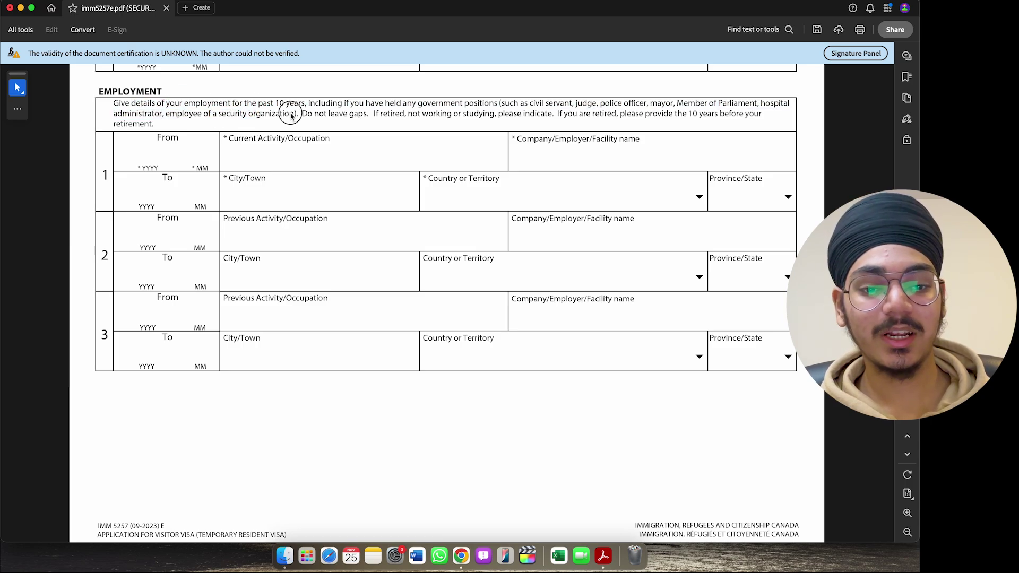
click(150, 159)
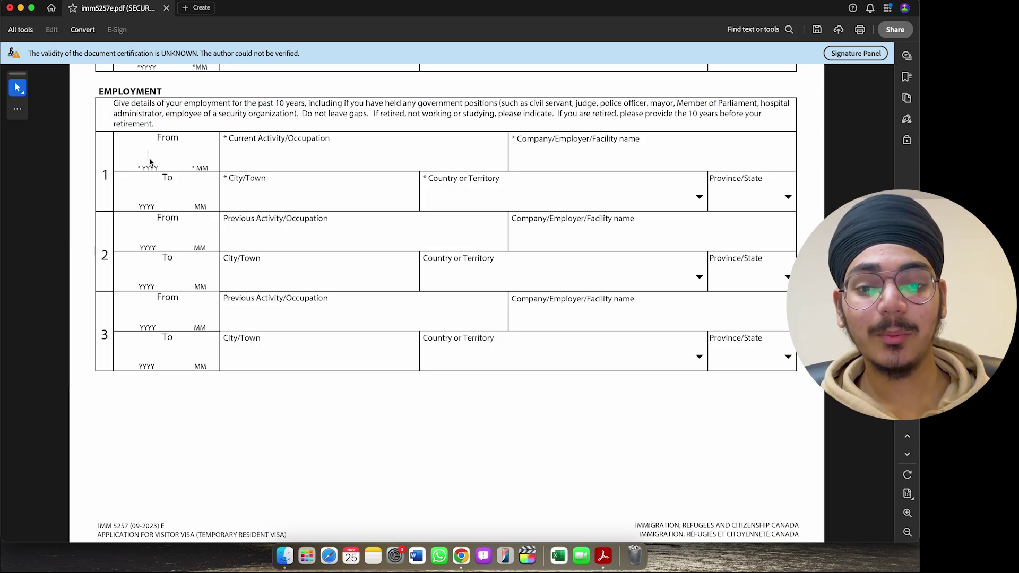
text(2023 )
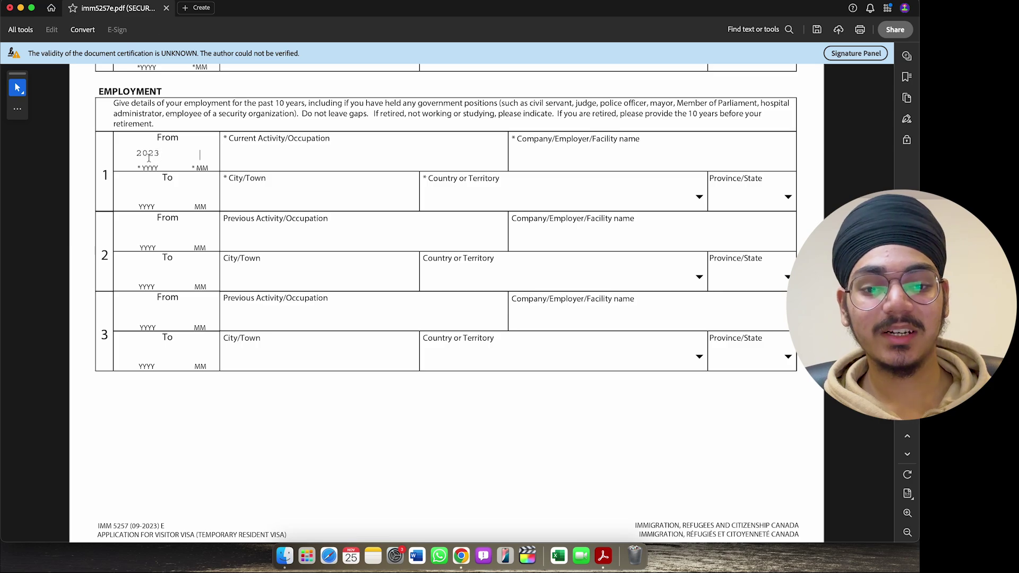
text(01)
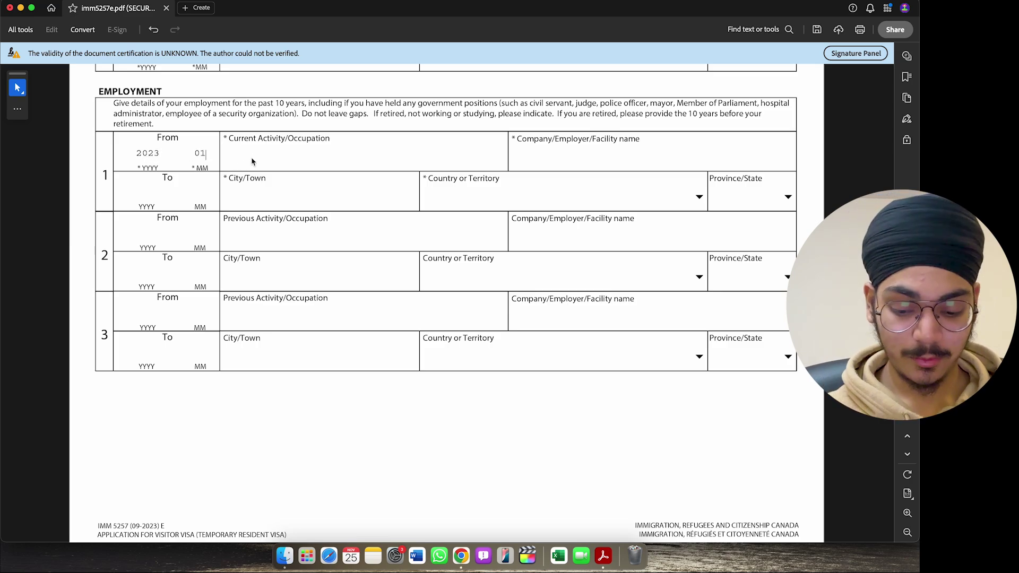
click(252, 156)
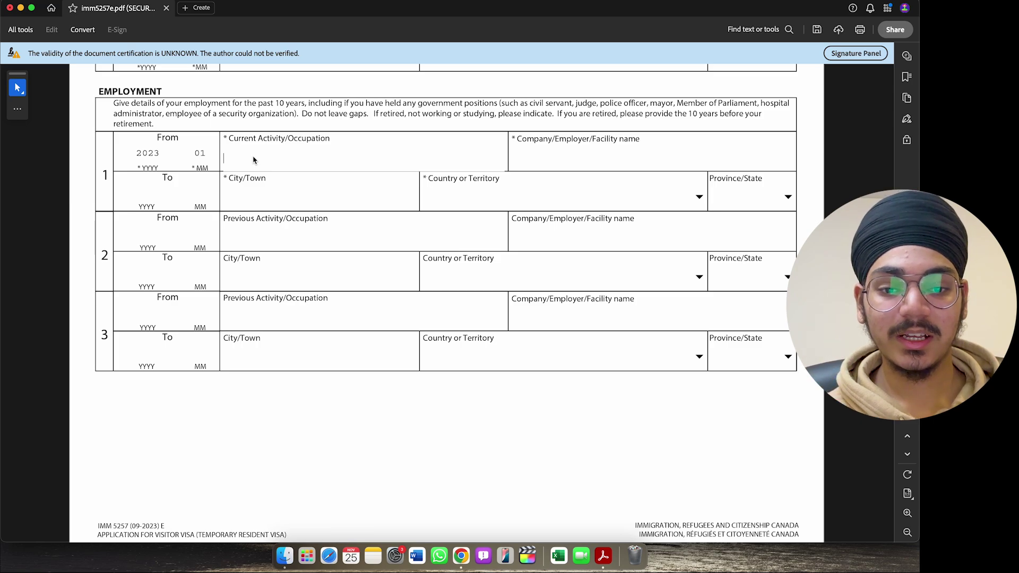
text(worker)
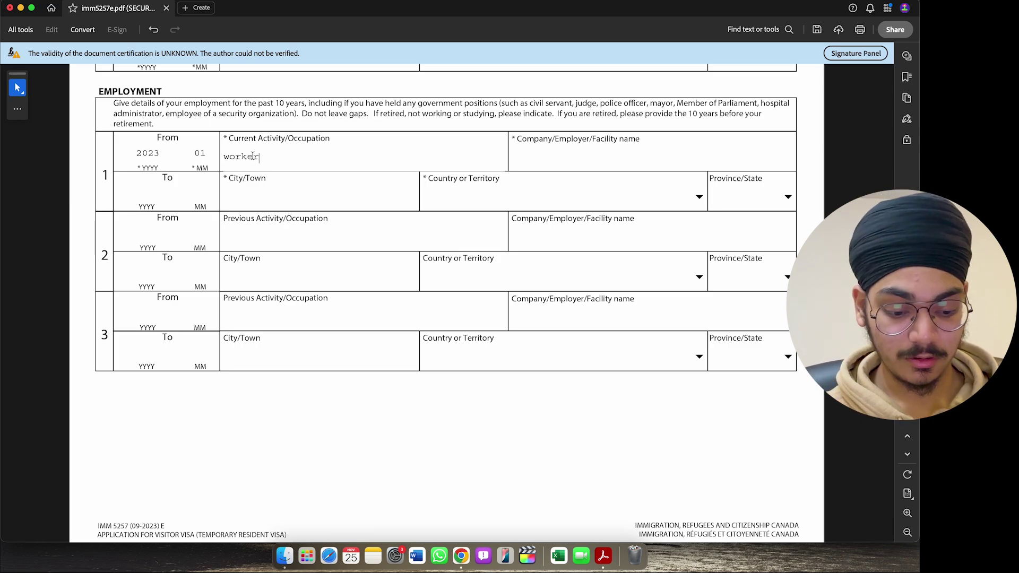
click(565, 163)
text(xyz)
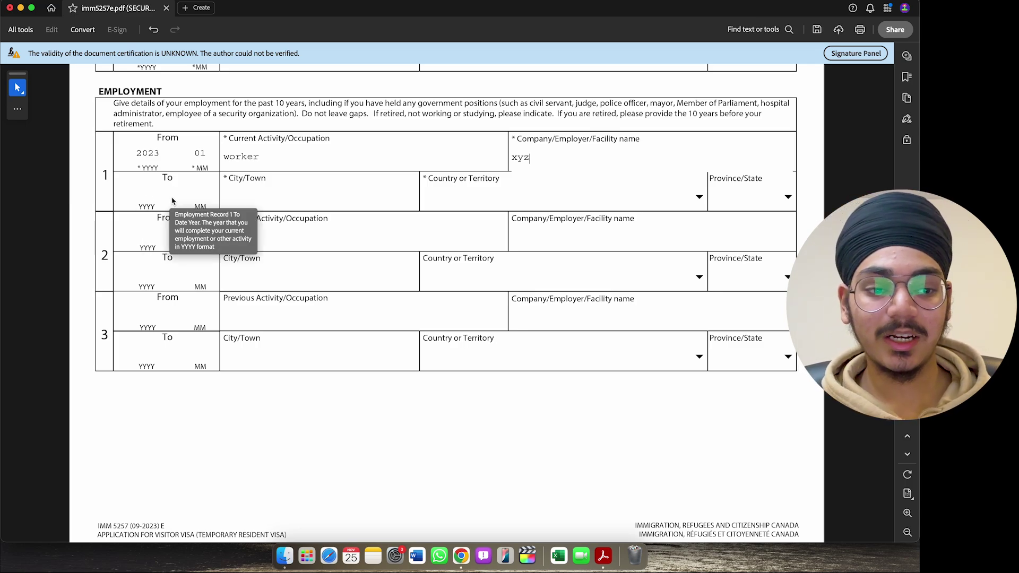
- Set the first job's location to london, Canada, ON
click(252, 199)
text(lon)
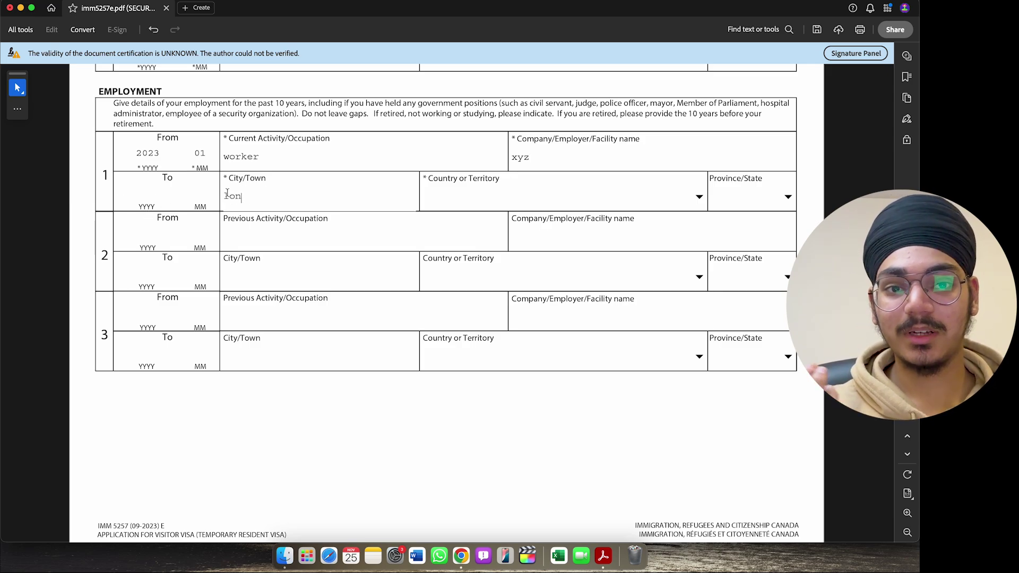
text(don)
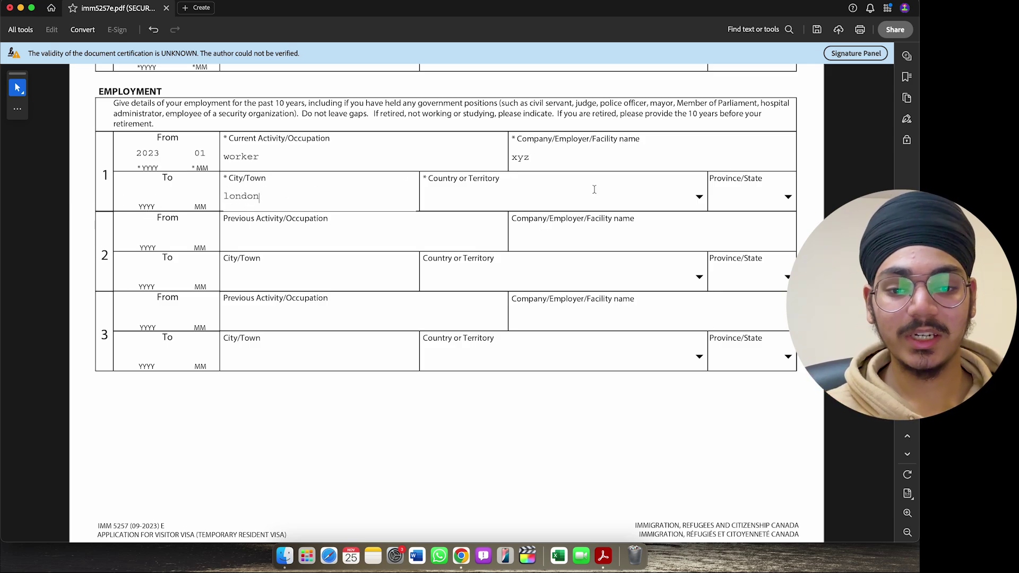
click(700, 197)
key(Down)
key(Down)
key(Down)
key(Down)
key(Down)
key(Down)
key(Down)
key(Down)
key(Down)
key(Down)
key(Down)
key(Down)
key(Down)
key(Down)
key(Down)
key(Down)
key(Down)
key(Down)
key(Down)
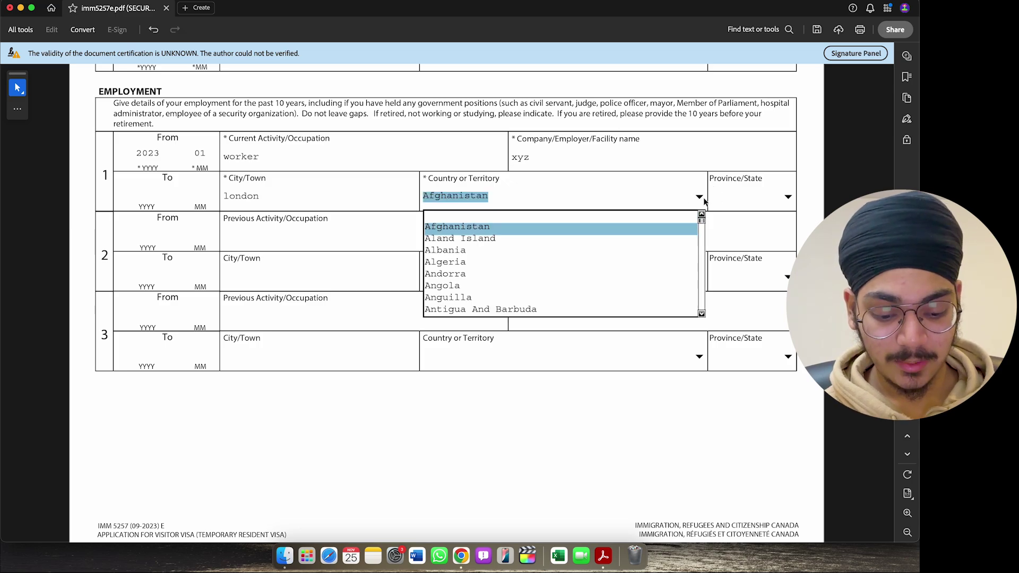
key(Down)
key(Down)
key(Down)
key(Down)
key(Down)
key(Down)
key(Down)
key(Down)
key(Down)
key(Down)
key(Down)
key(Down)
key(Down)
key(Down)
key(Down)
key(Down)
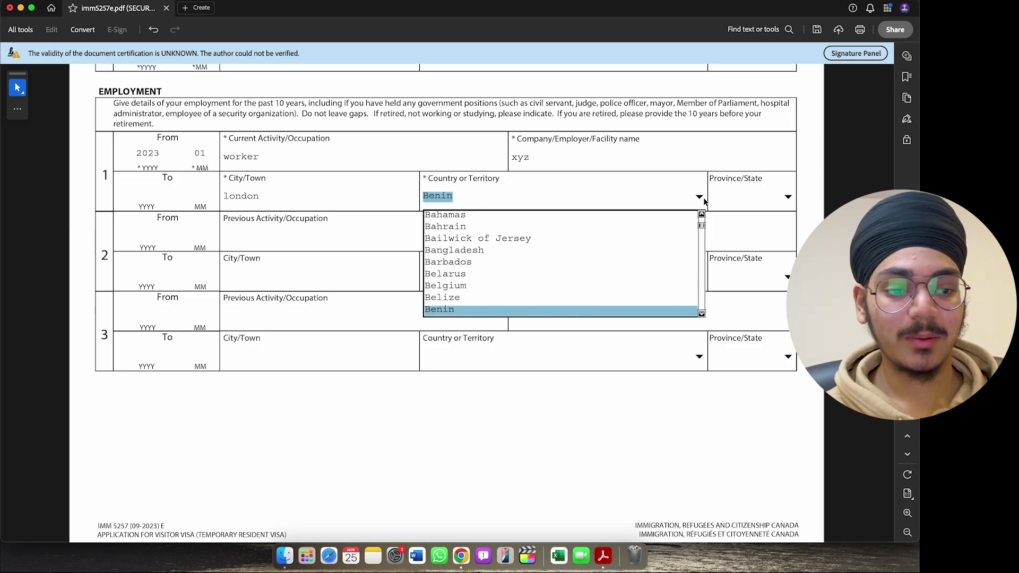
key(Down)
key(Down)
key(Down)
key(Down)
key(Down)
key(Down)
key(Down)
key(Down)
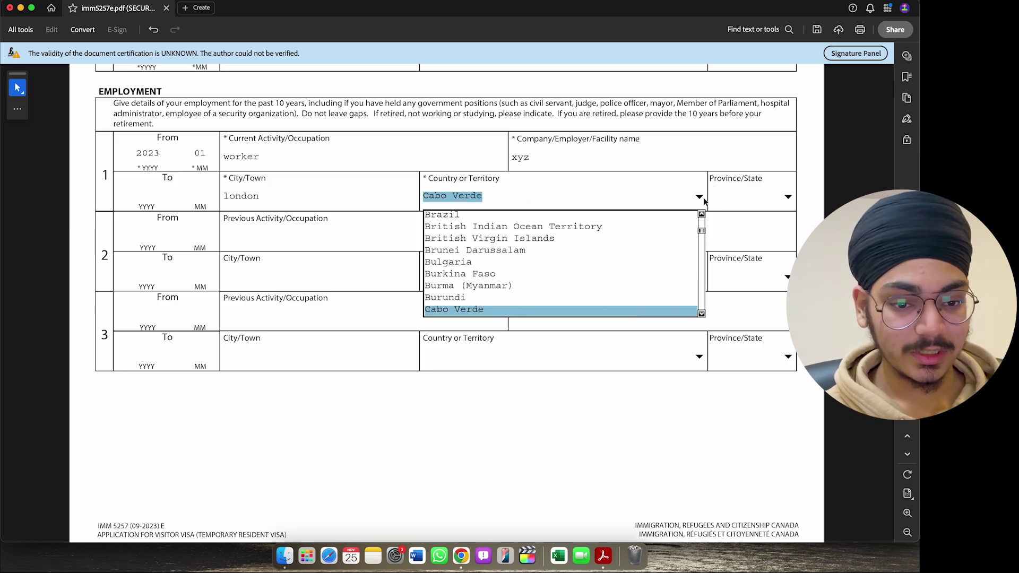
key(Up)
key(Return)
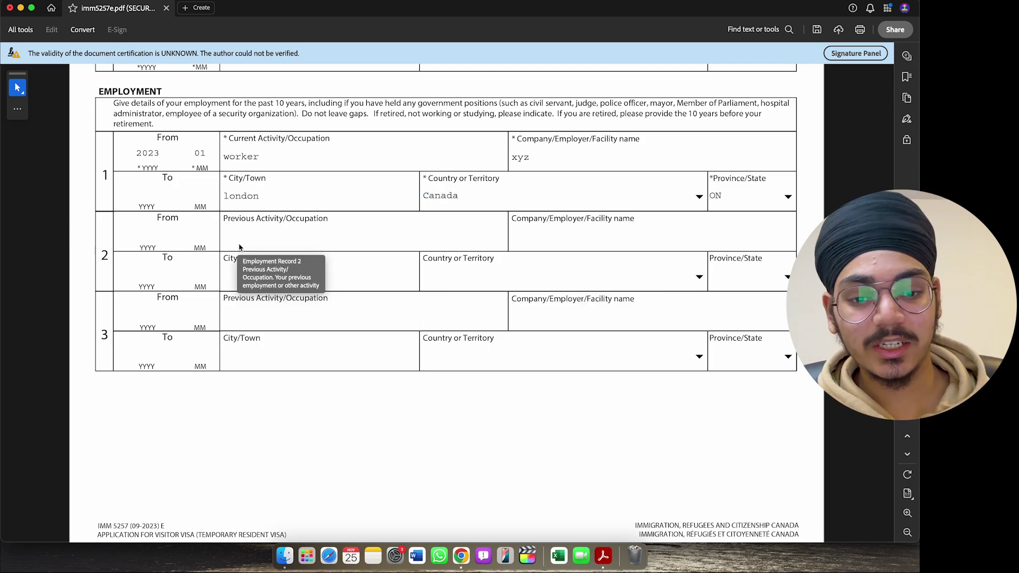
scroll(240, 248, down, 10)
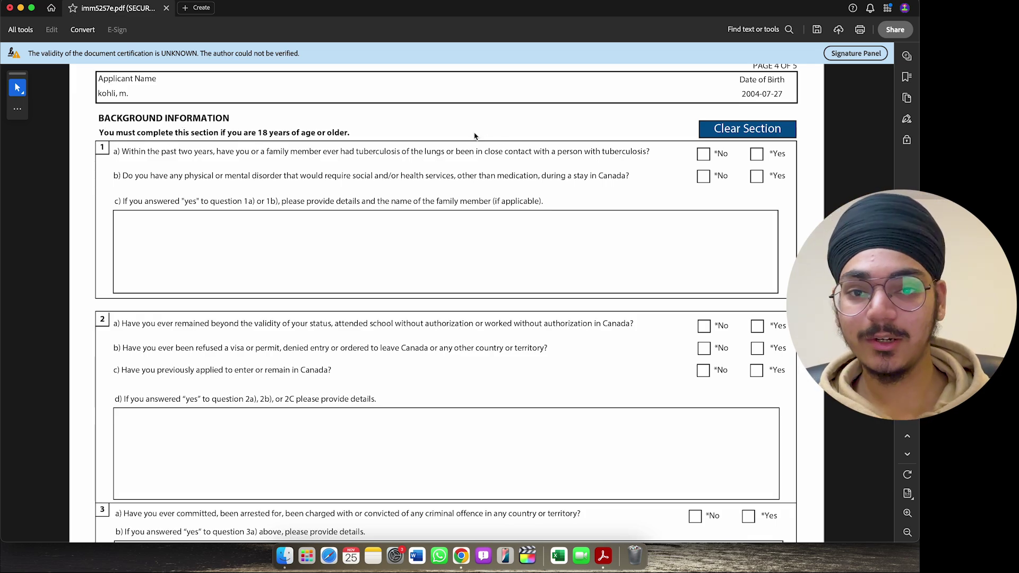
- Answer No to background questions 1a and 1b
scroll(475, 138, down, 2)
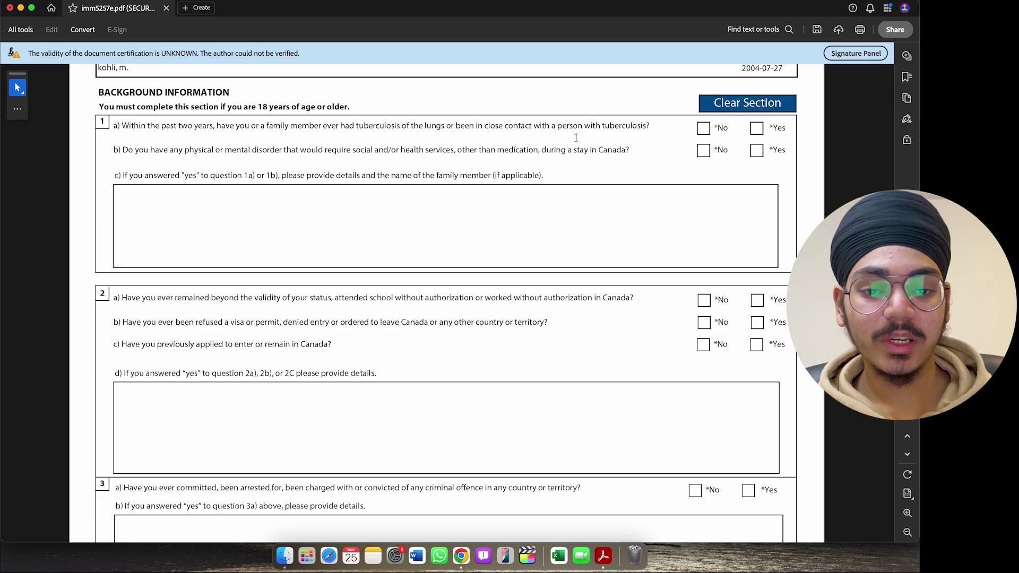
click(702, 137)
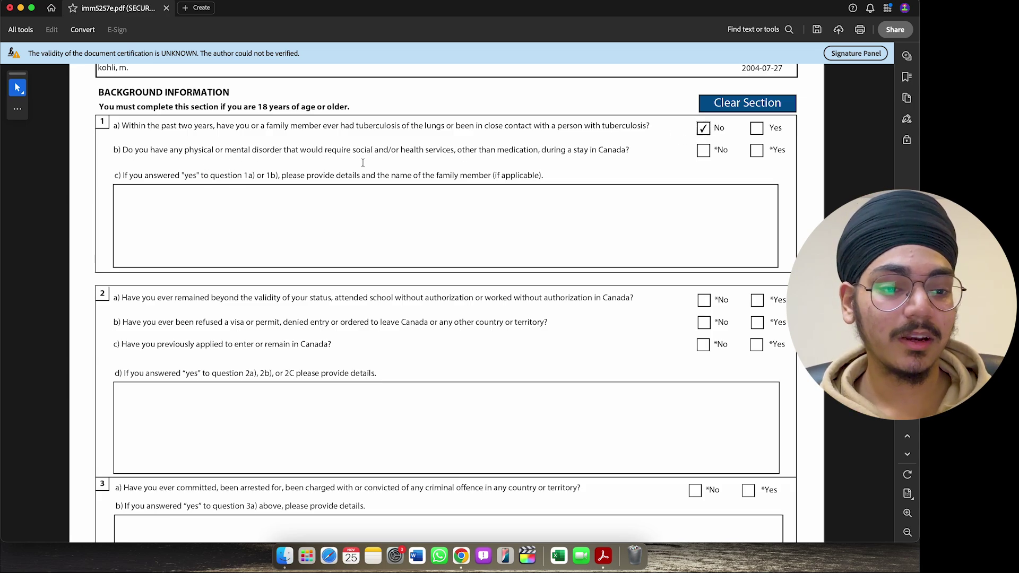
click(704, 152)
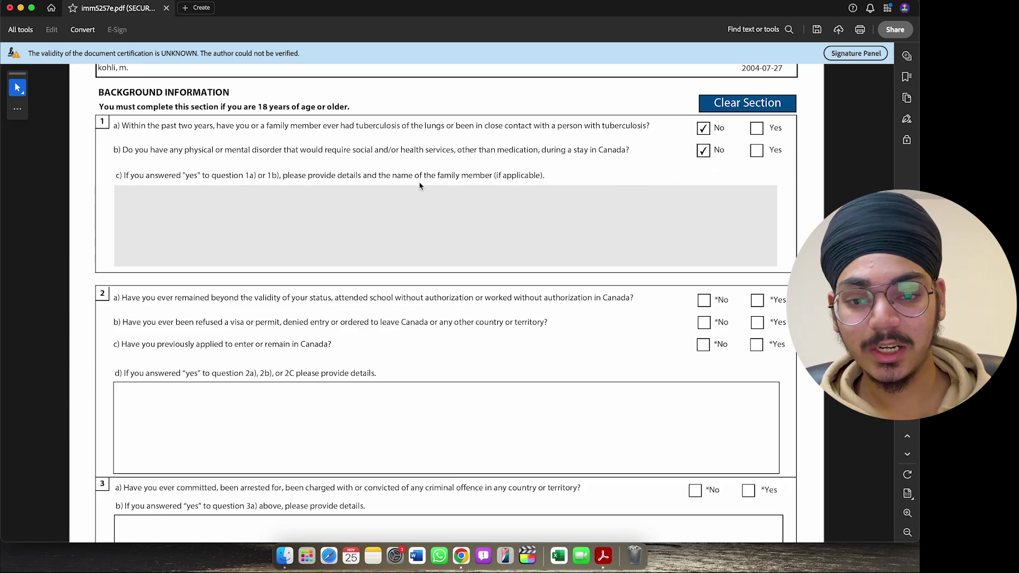
click(757, 151)
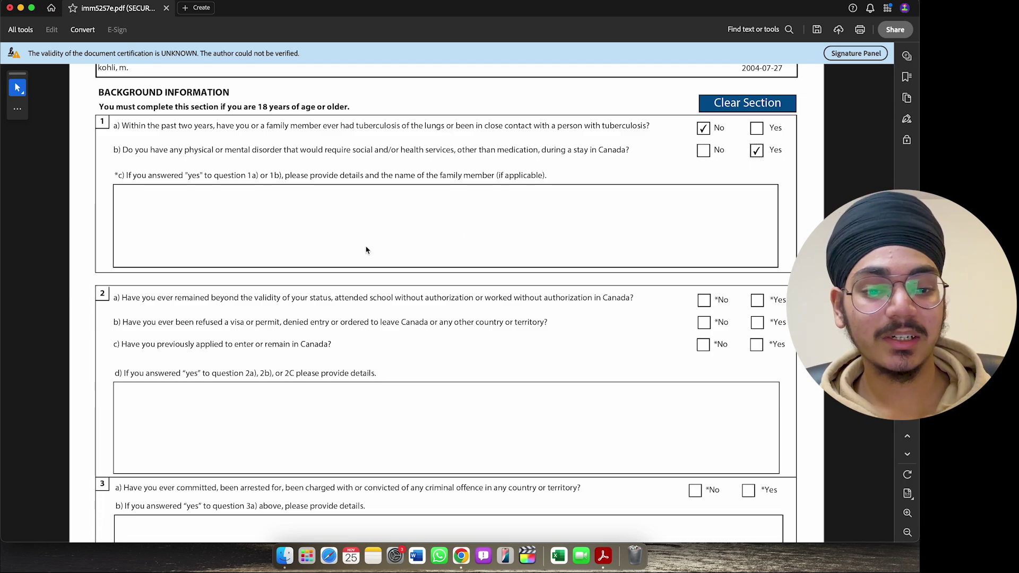
click(703, 150)
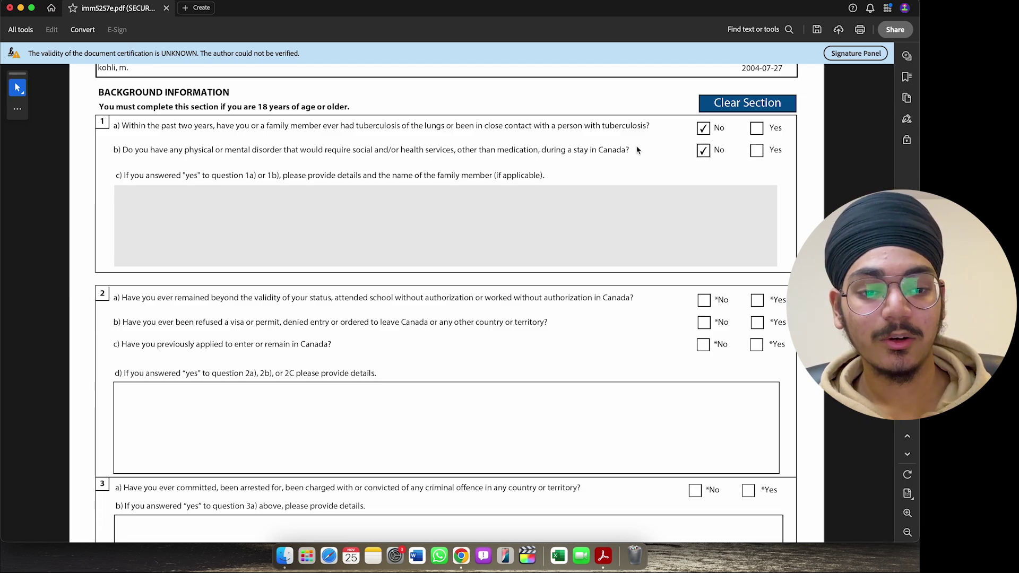
- Answer No to questions 2a and 2b, and Yes to 2c on previous Canada applications
scroll(603, 144, down, 2)
scroll(602, 141, down, 5)
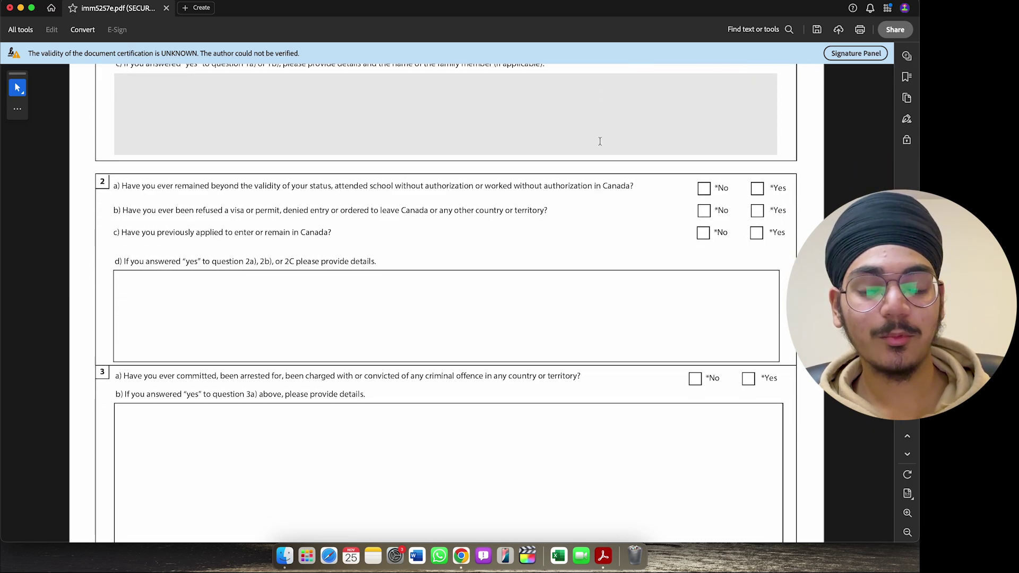
scroll(600, 145, down, 1)
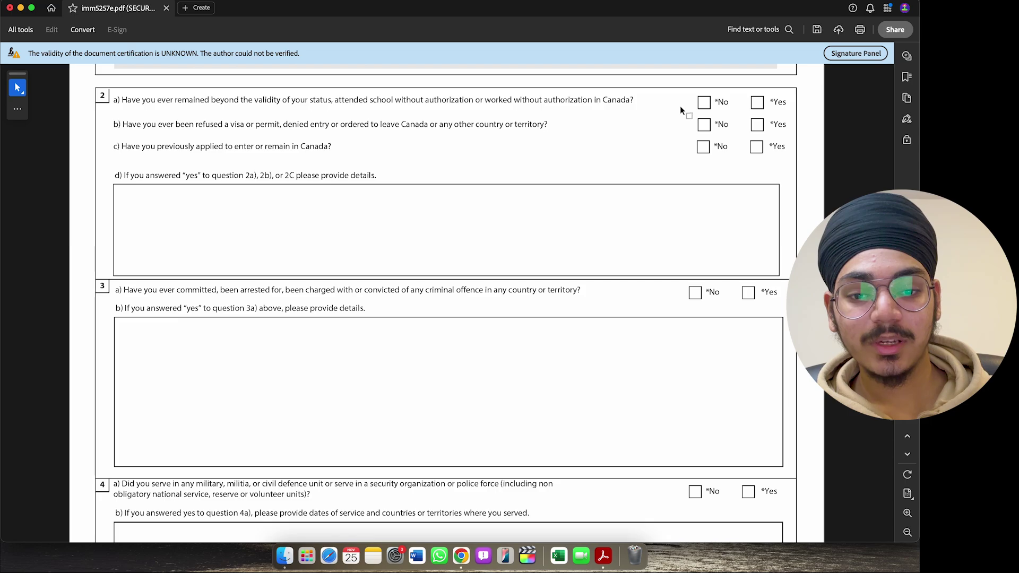
click(704, 103)
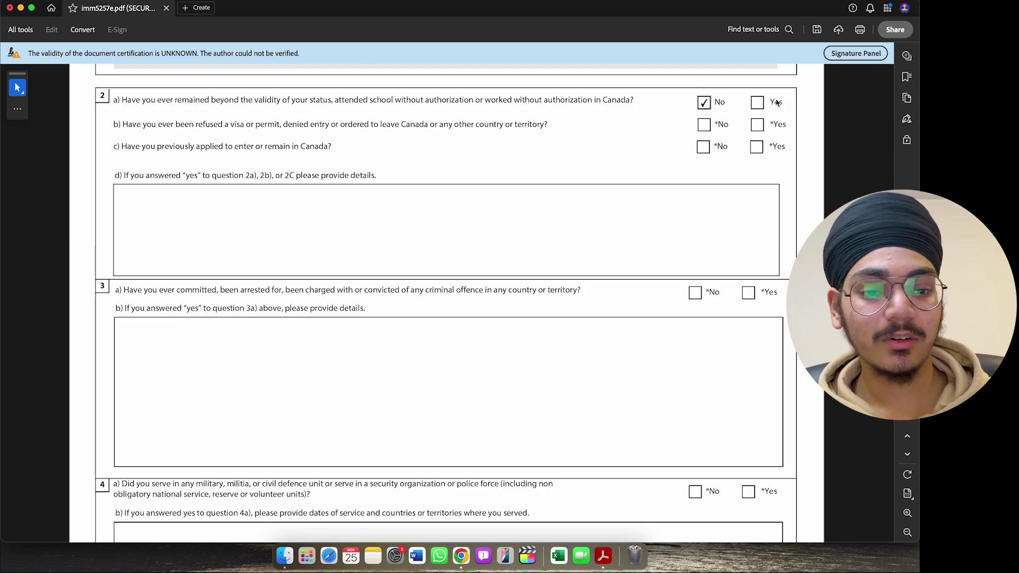
click(758, 104)
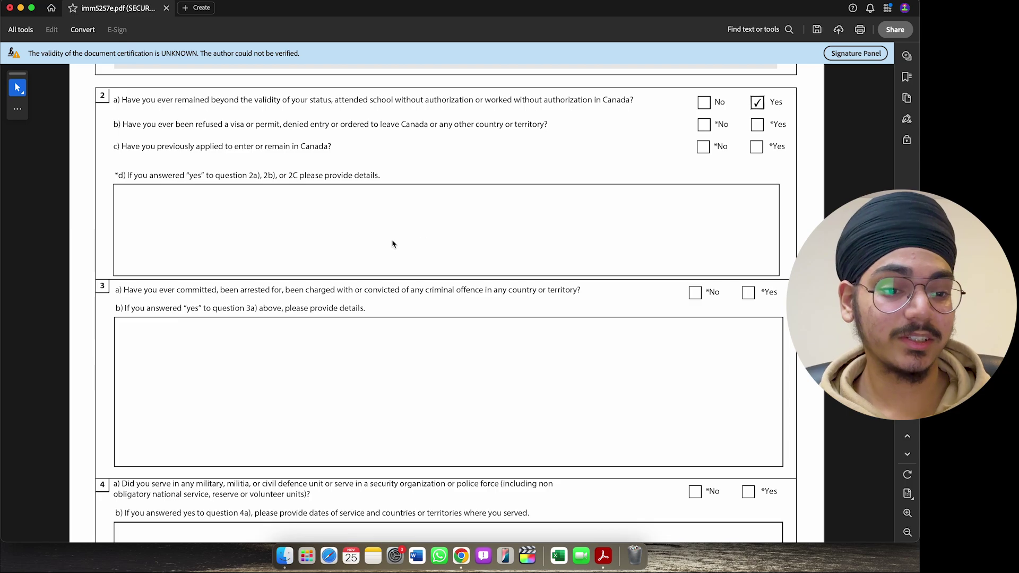
click(702, 105)
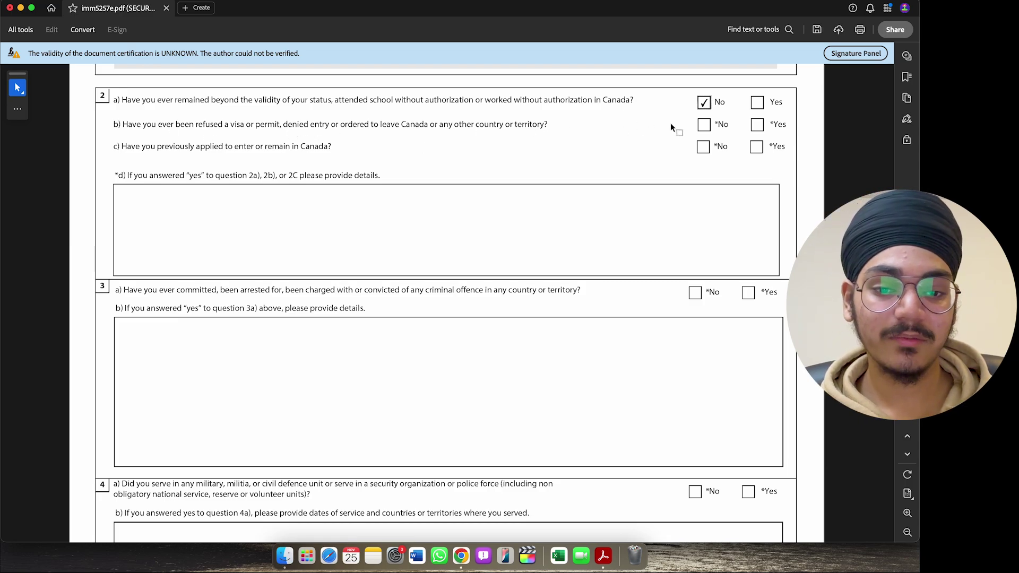
click(703, 125)
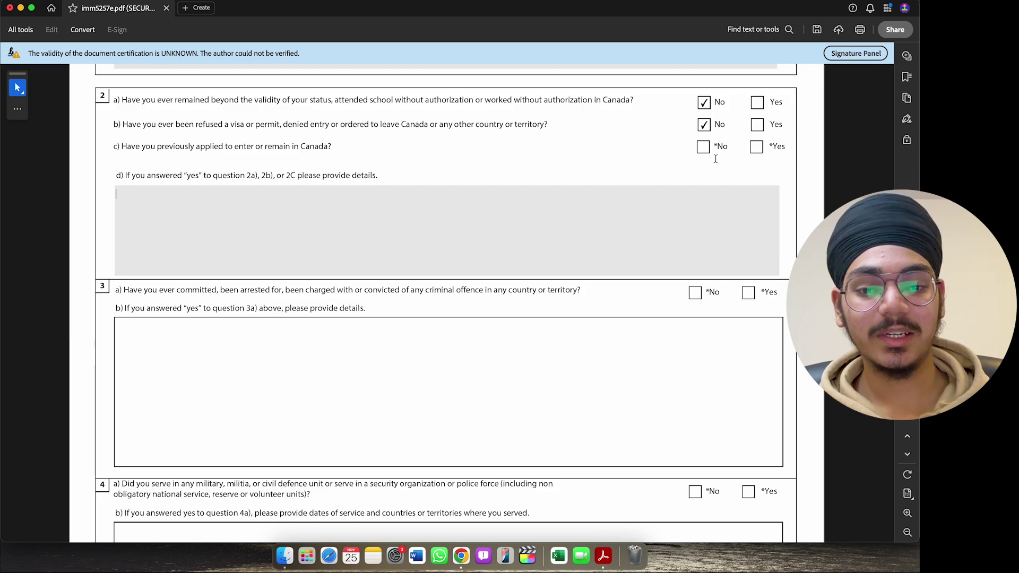
click(757, 148)
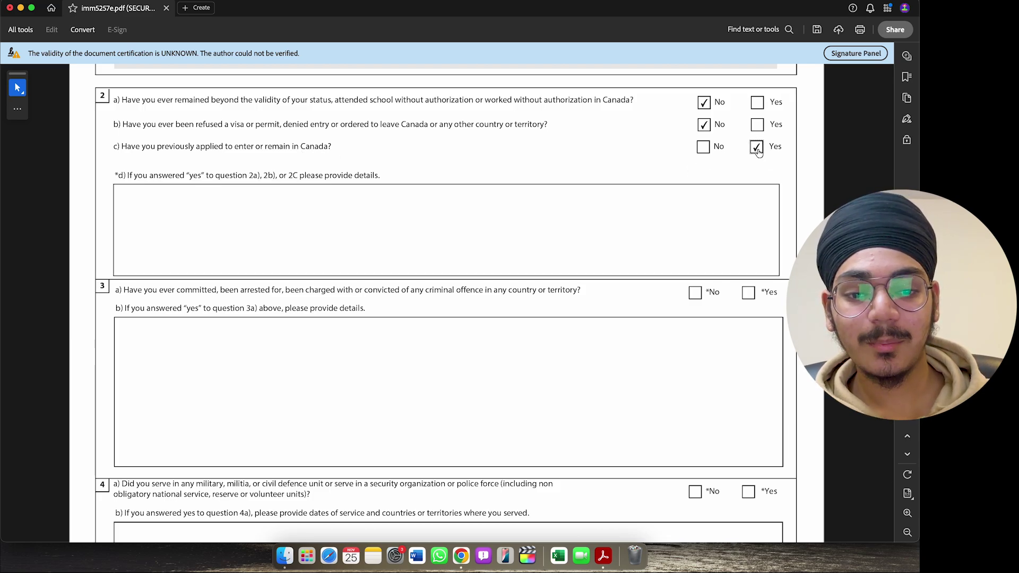
click(547, 204)
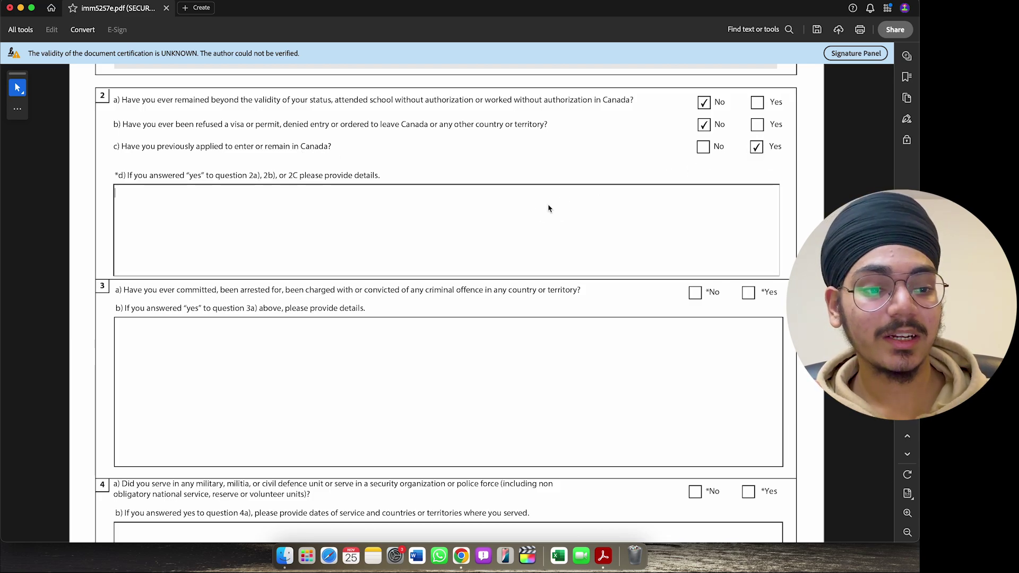
- Explain in 2d: study permit applied 23 june, work permit 12 april, 2024
text(applied for a)
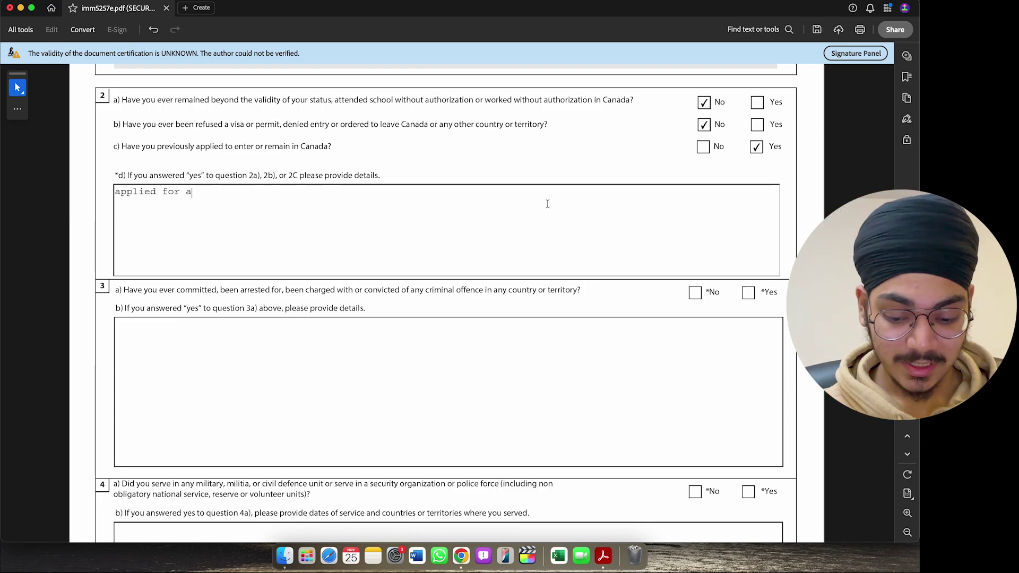
text( study p)
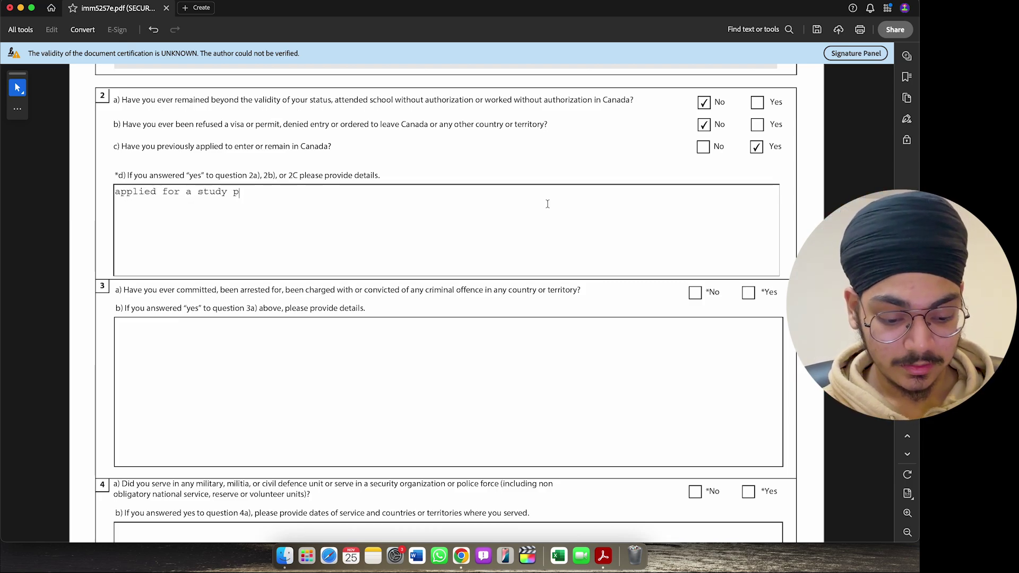
text(ermiot on)
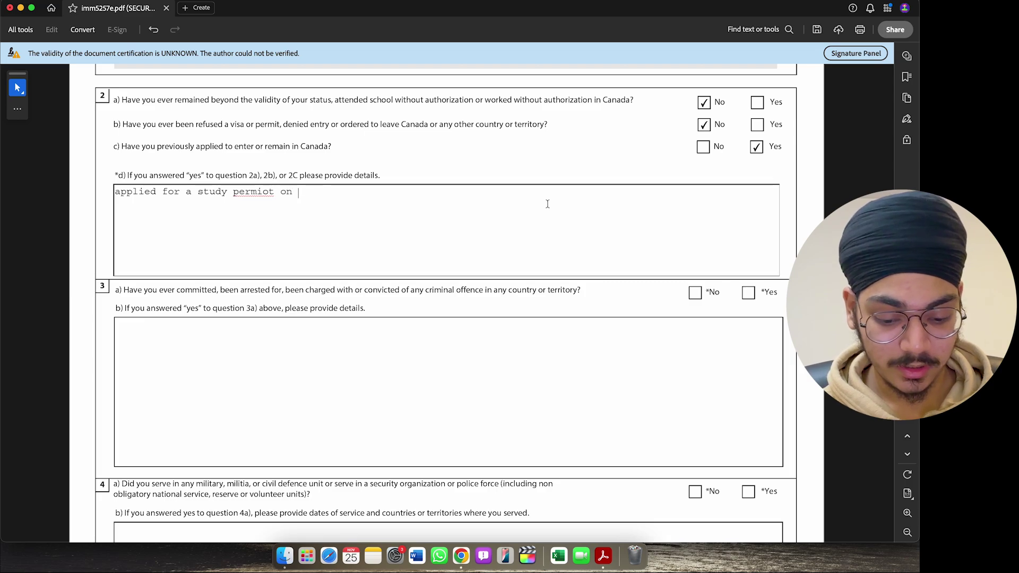
text( 23 june and )
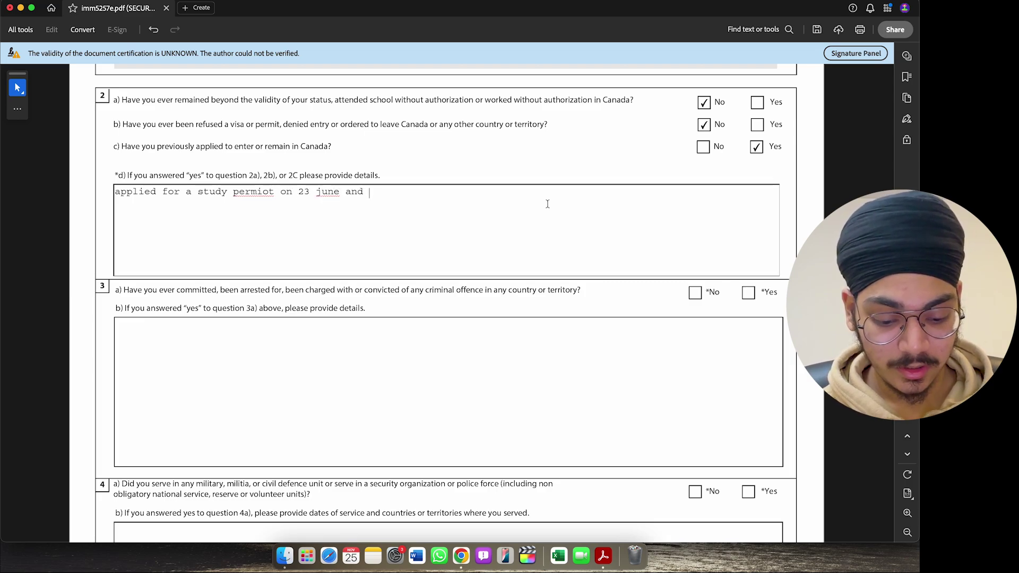
text(a work per)
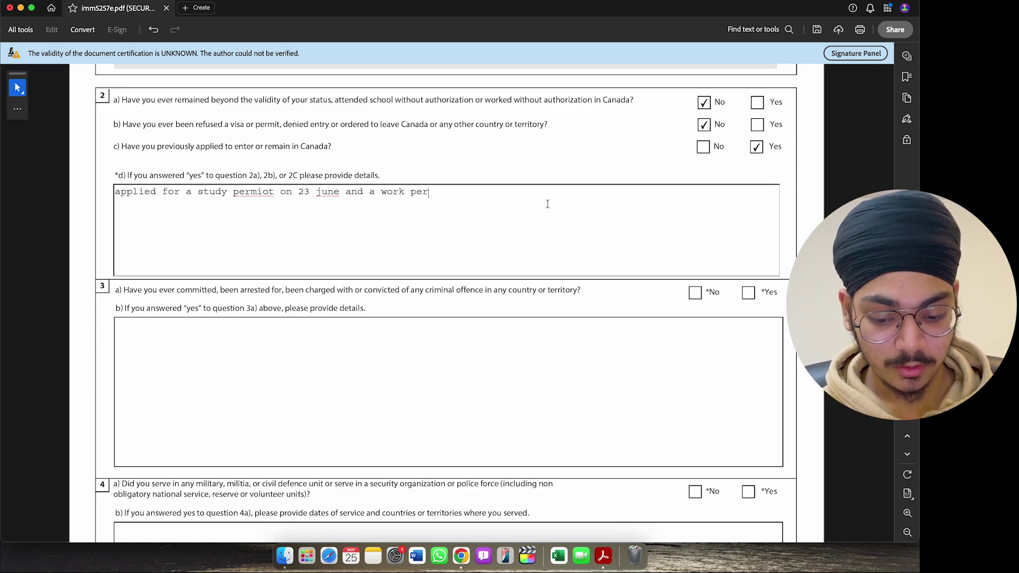
text(mit on )
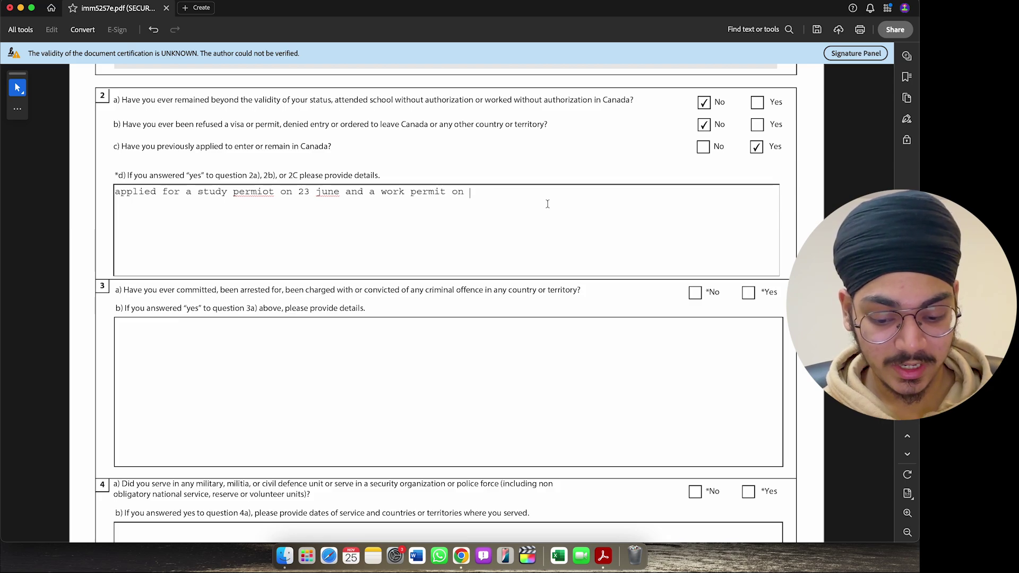
text(12 april)
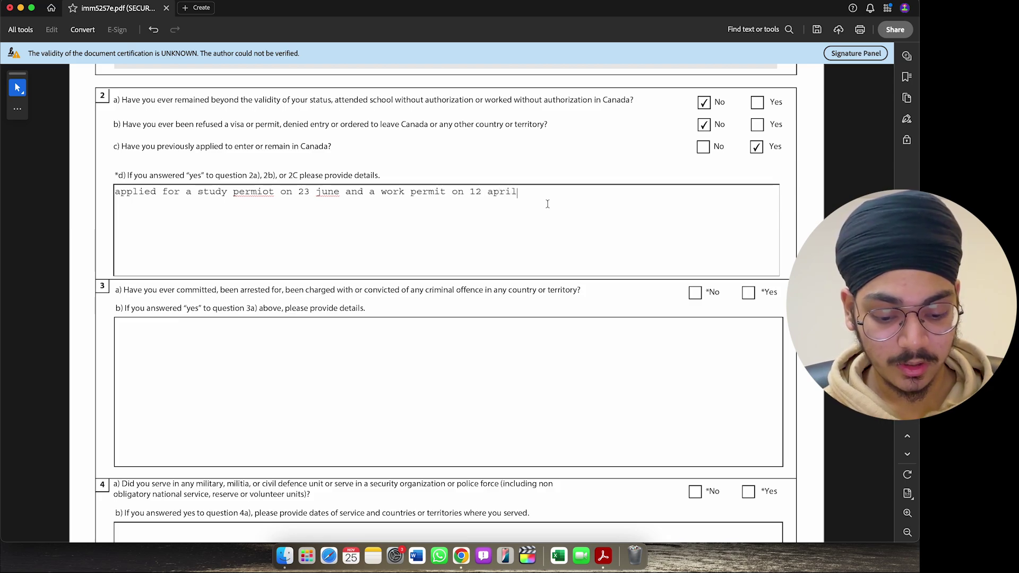
text(, 2024)
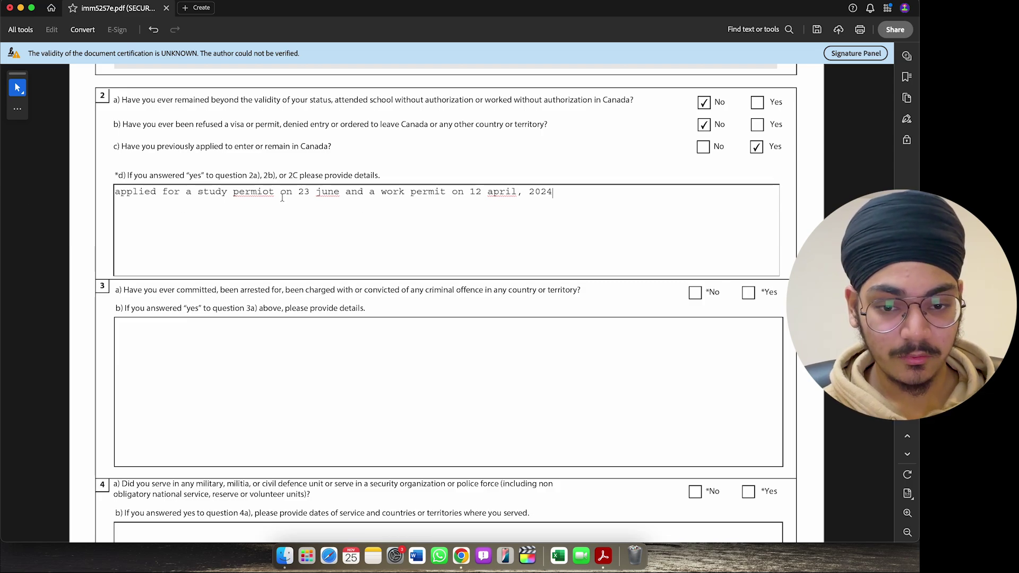
scroll(391, 155, down, 1)
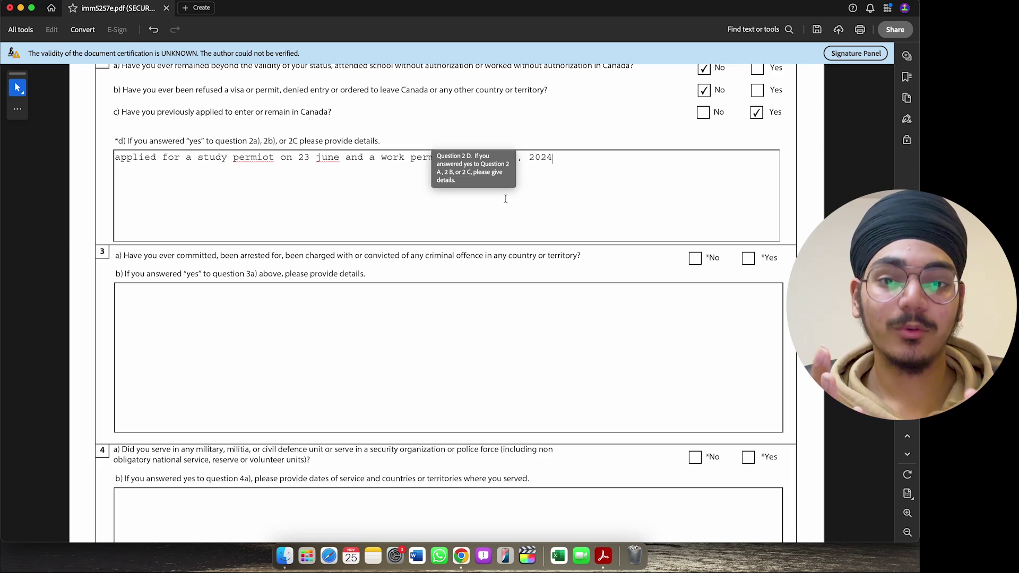
- Tick No for questions 3a, 4a, 5 and 6 in the background section
scroll(295, 164, down, 2)
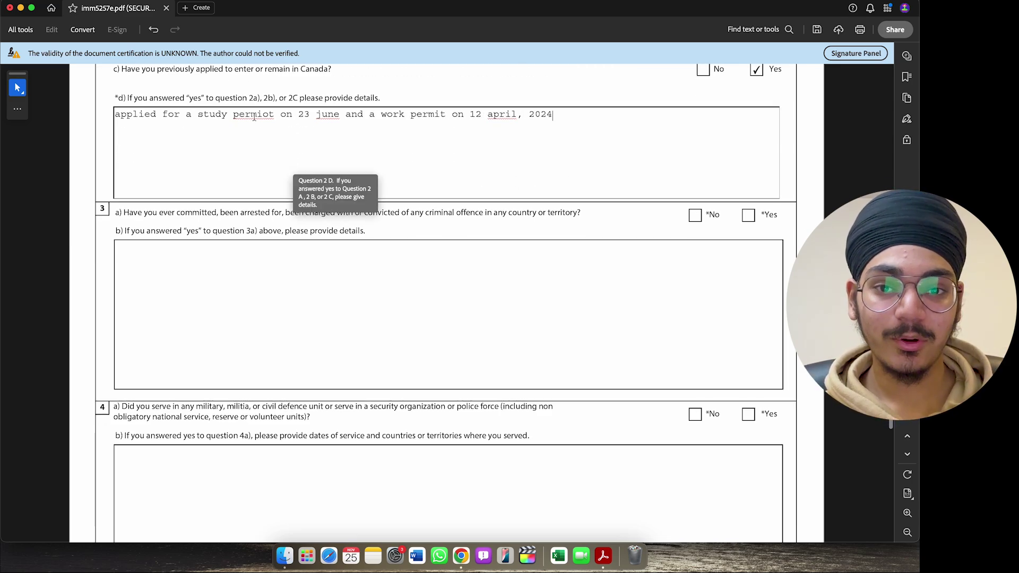
scroll(254, 118, down, 3)
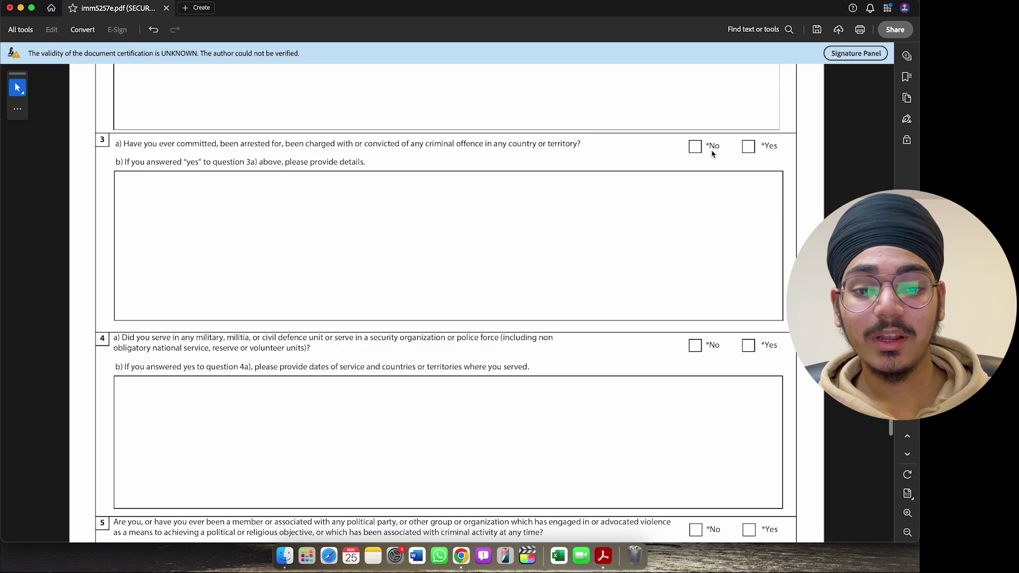
click(695, 146)
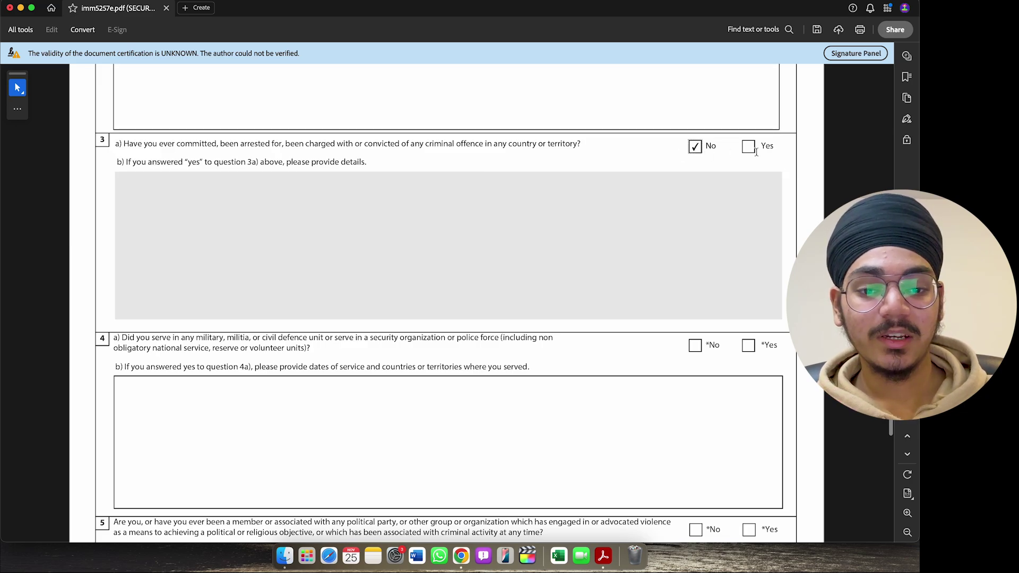
scroll(287, 274, down, 8)
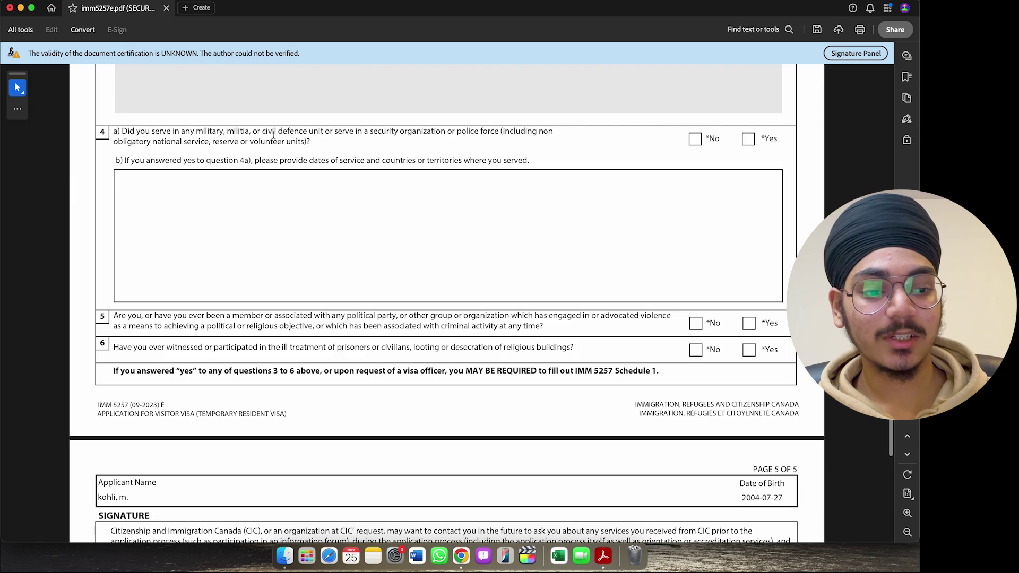
click(695, 139)
scroll(128, 164, down, 6)
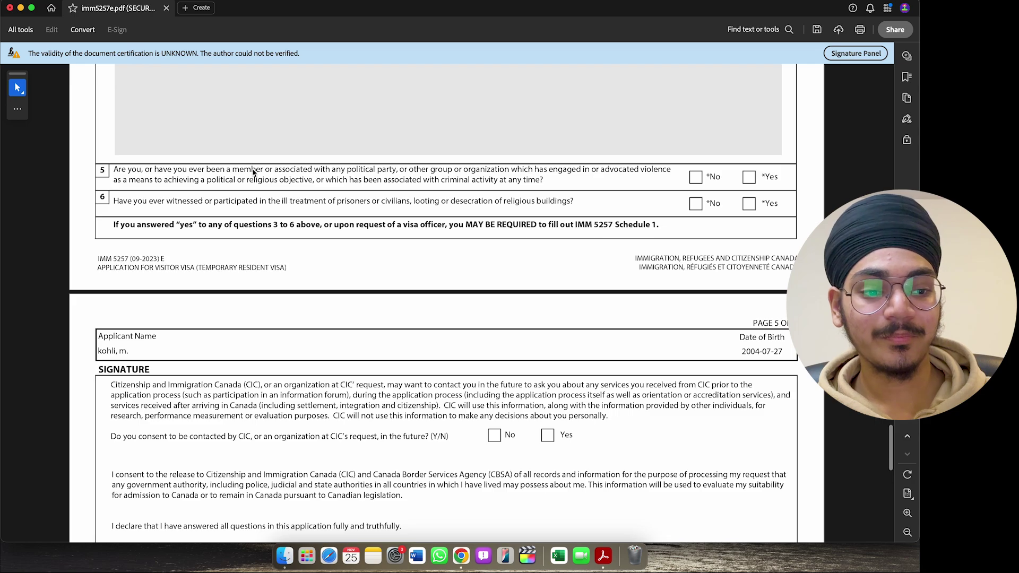
click(695, 178)
scroll(496, 128, down, 2)
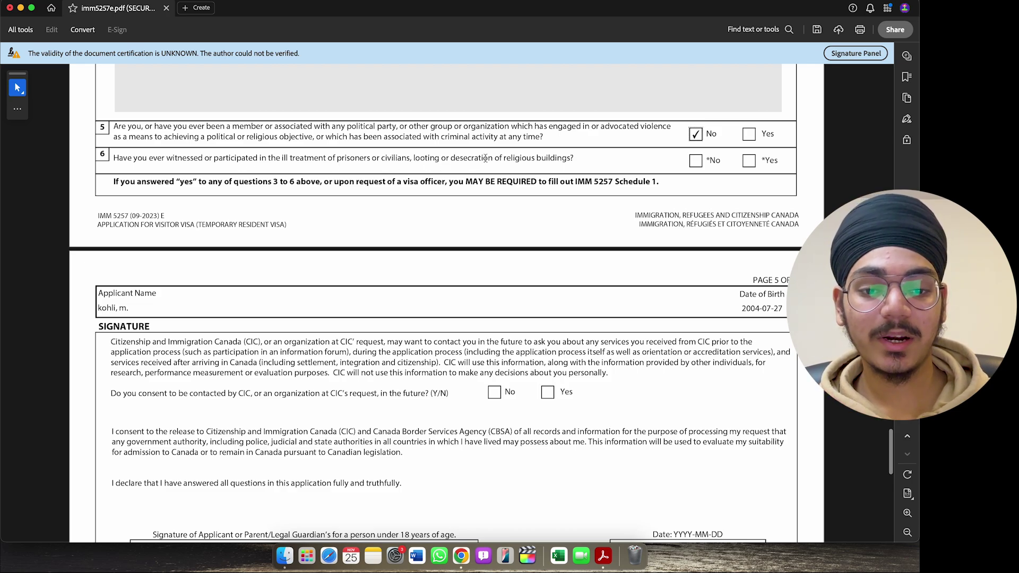
click(696, 161)
scroll(498, 154, down, 5)
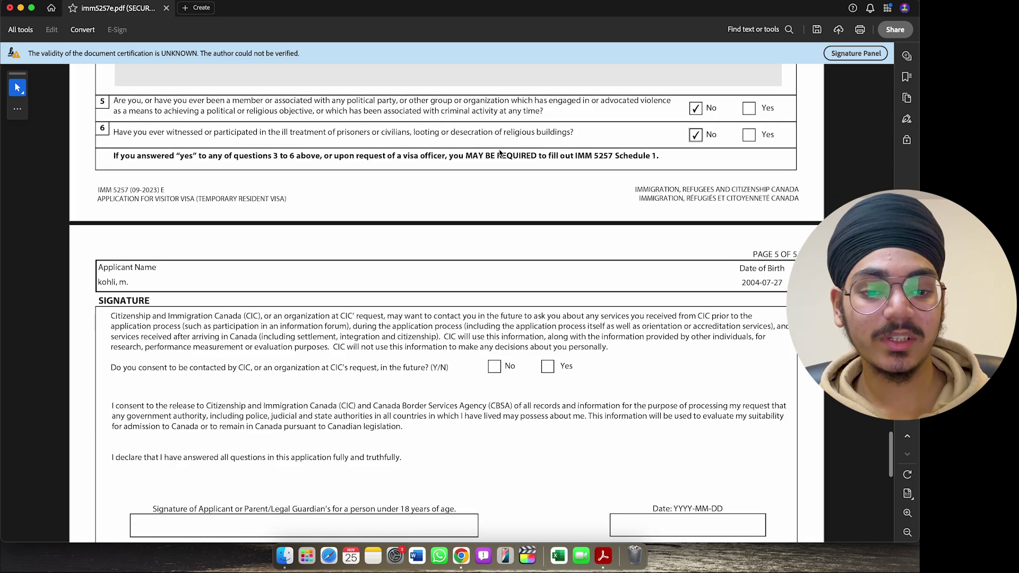
scroll(499, 154, down, 10)
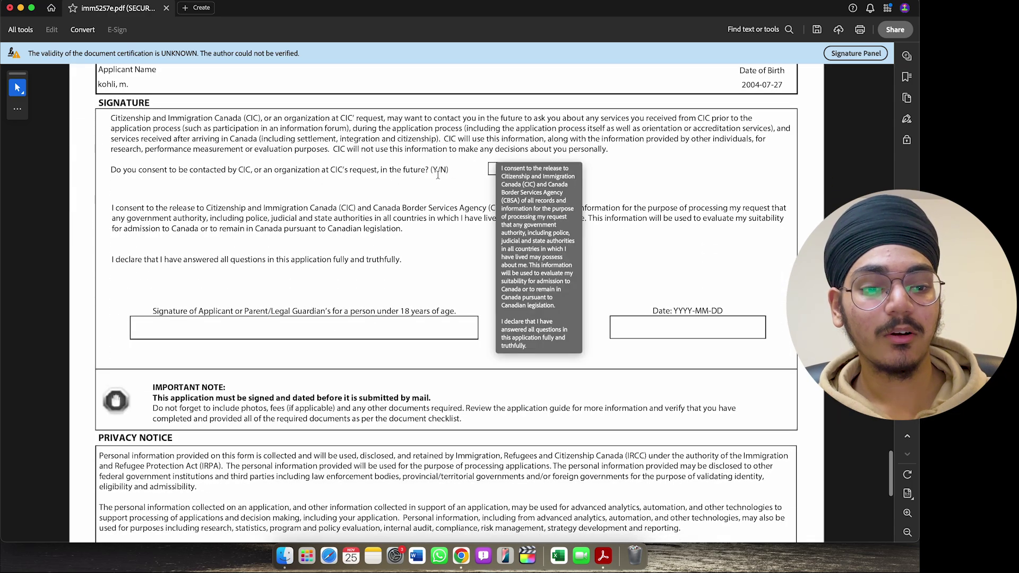
- Tick Yes to consent to future contact from CIC on the Signature page
scroll(457, 259, up, 7)
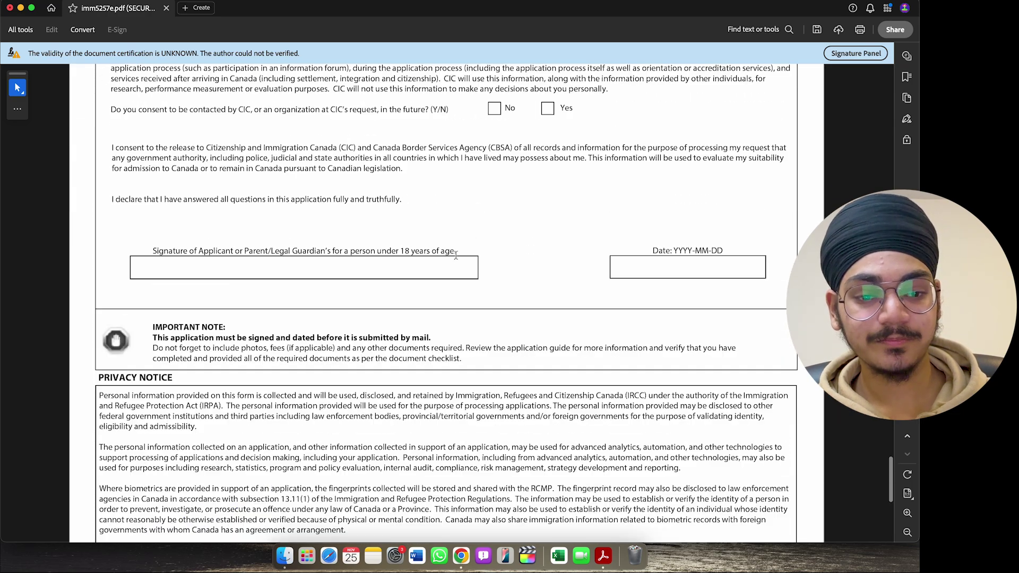
scroll(457, 259, up, 2)
double_click(131, 179)
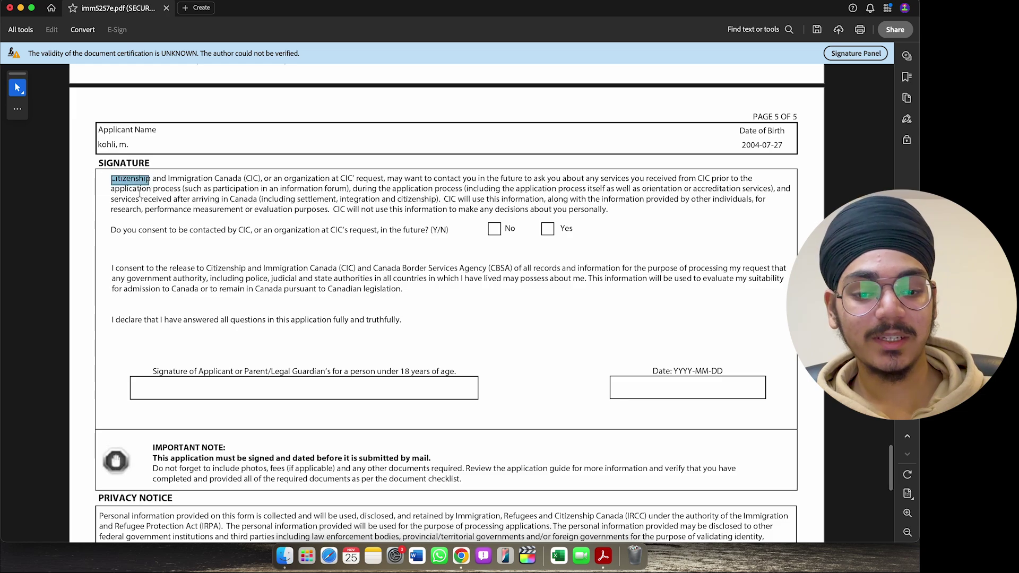
click(126, 212)
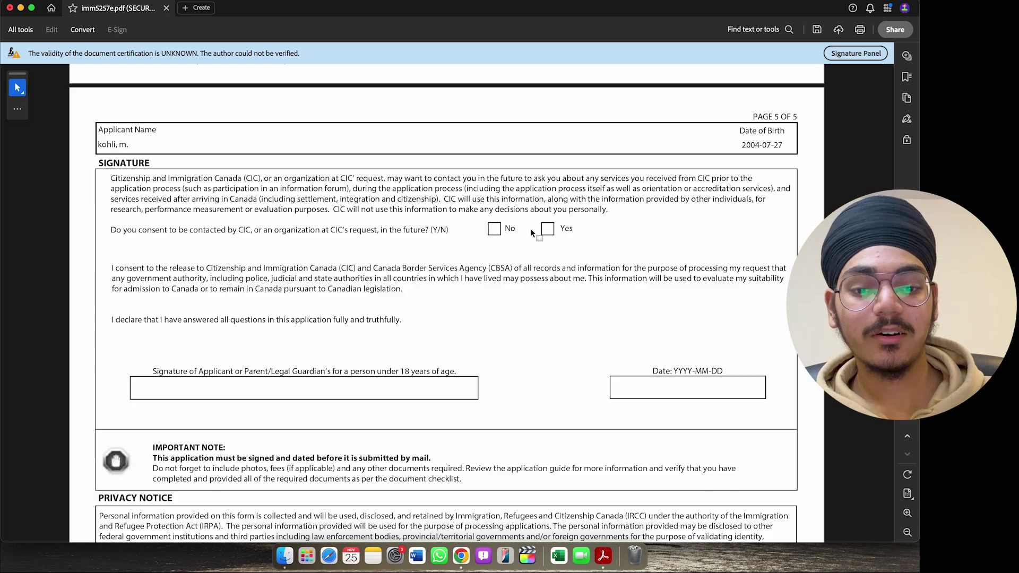
click(548, 231)
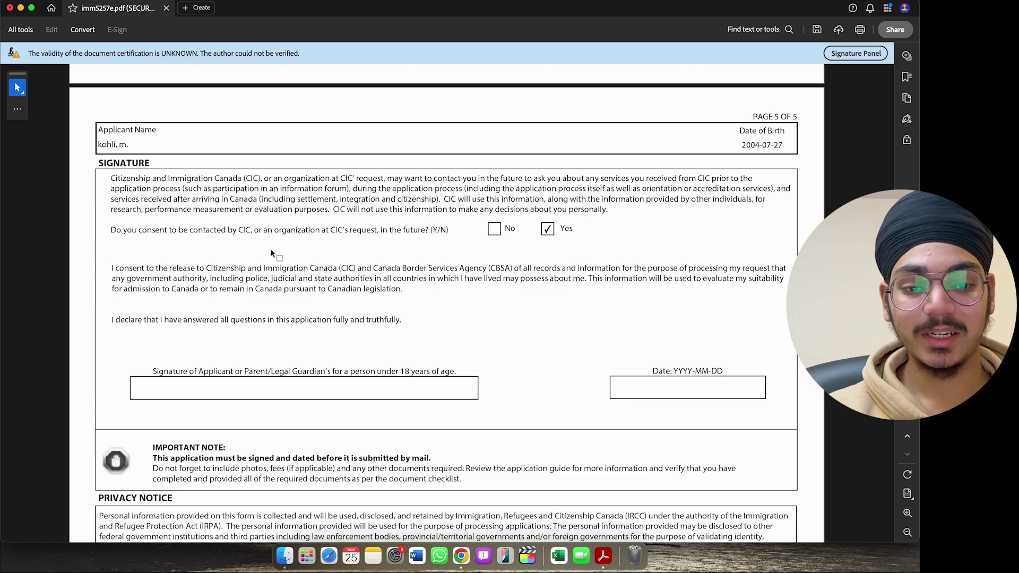
scroll(276, 255, down, 3)
- Sign with the applicant's name and pick 2024-11-14 as the signature date
click(268, 302)
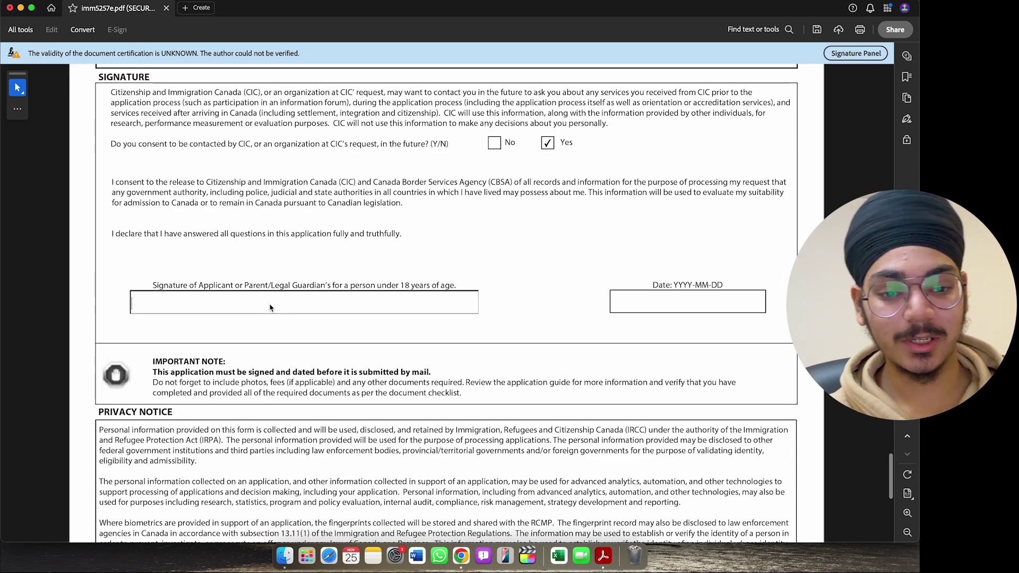
text(manmeet)
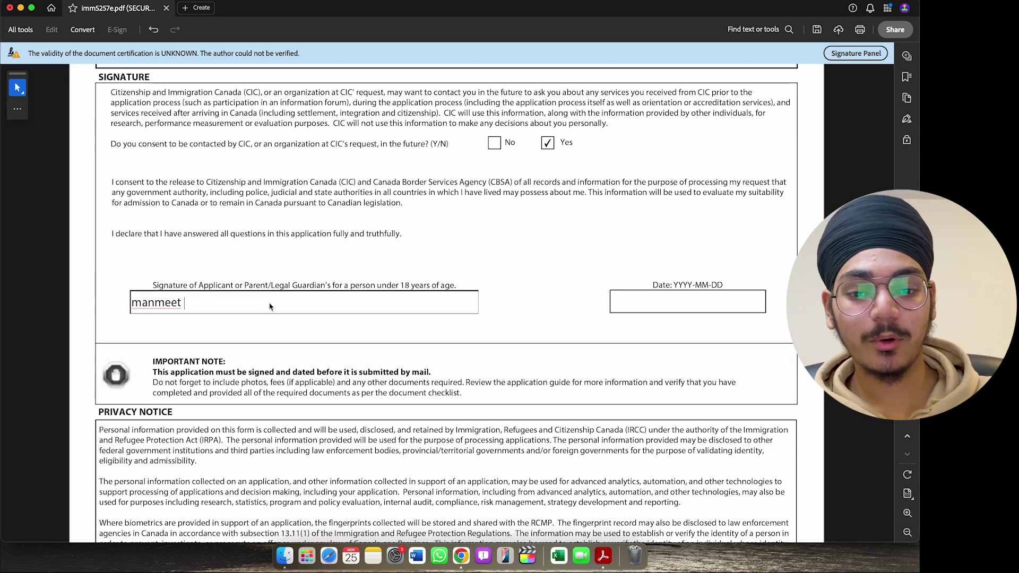
click(398, 247)
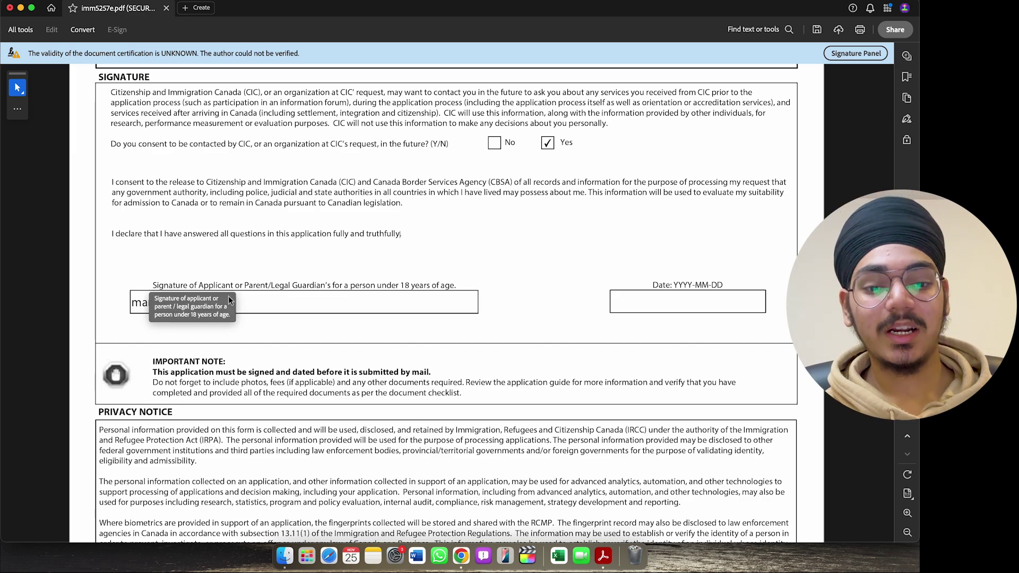
click(672, 309)
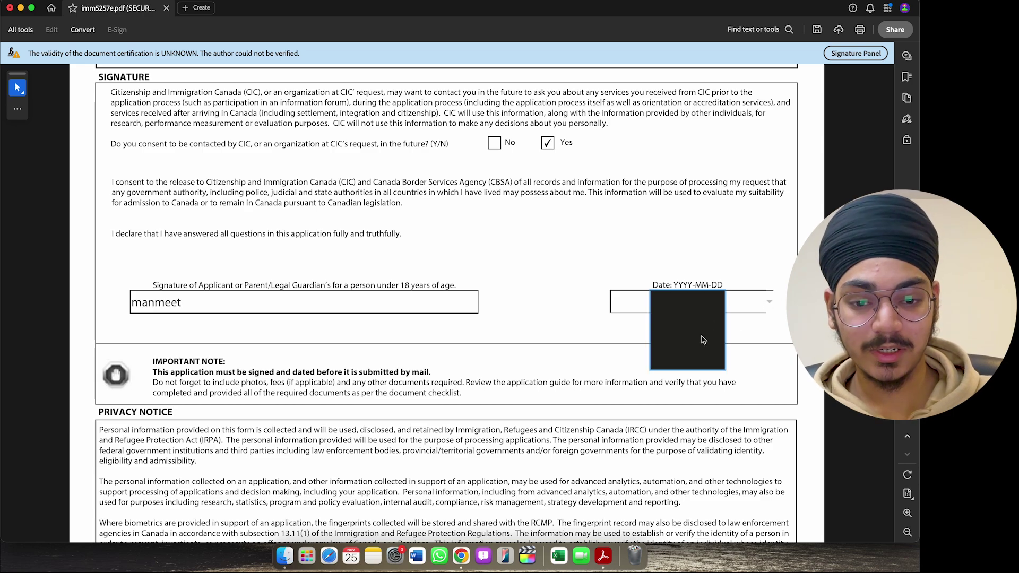
click(704, 340)
scroll(671, 239, down, 2)
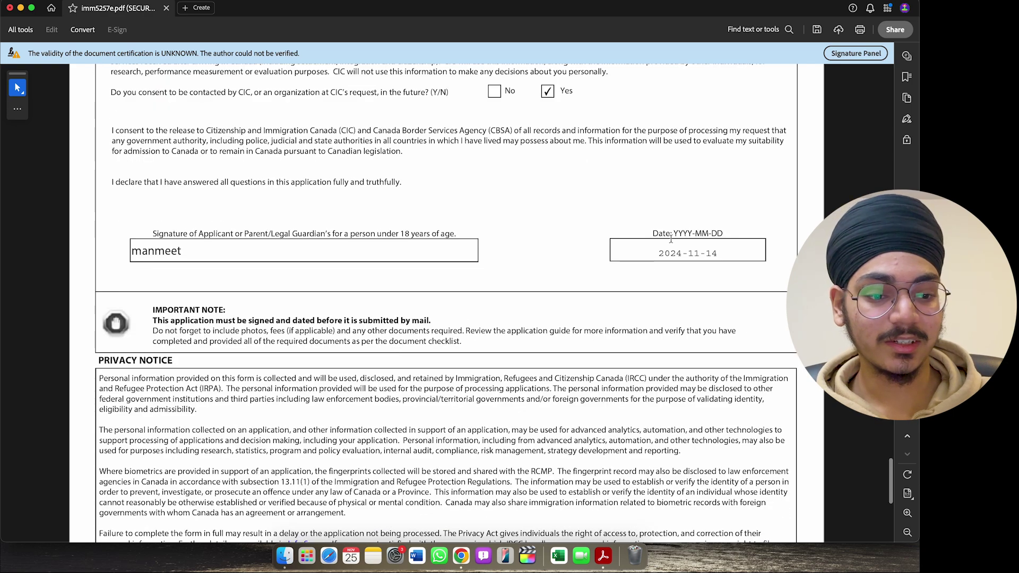
scroll(318, 340, down, 4)
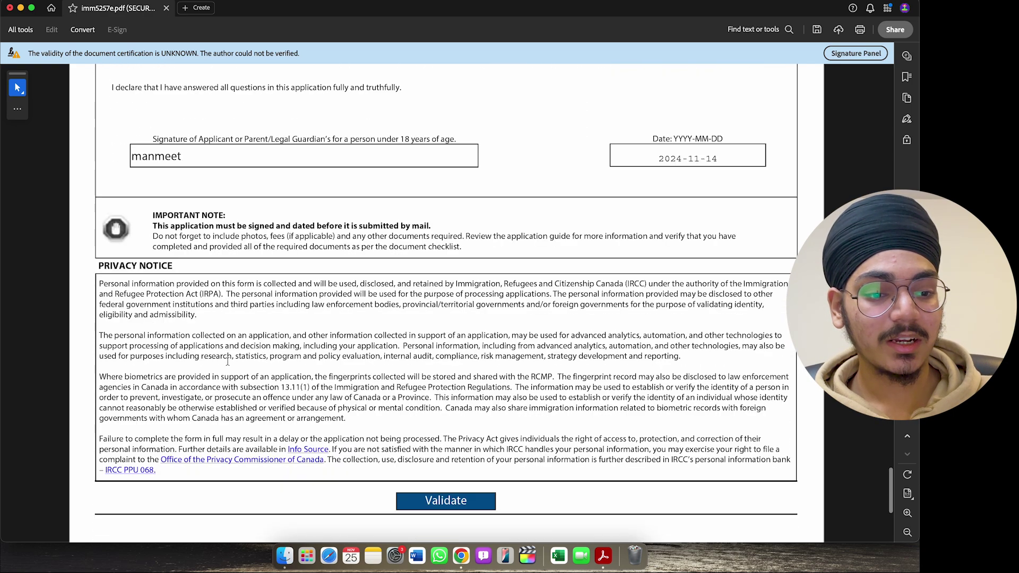
- Run Validate, dismiss the Personal Details warning, and review the red-flagged passport and language-test fields
scroll(228, 361, down, 4)
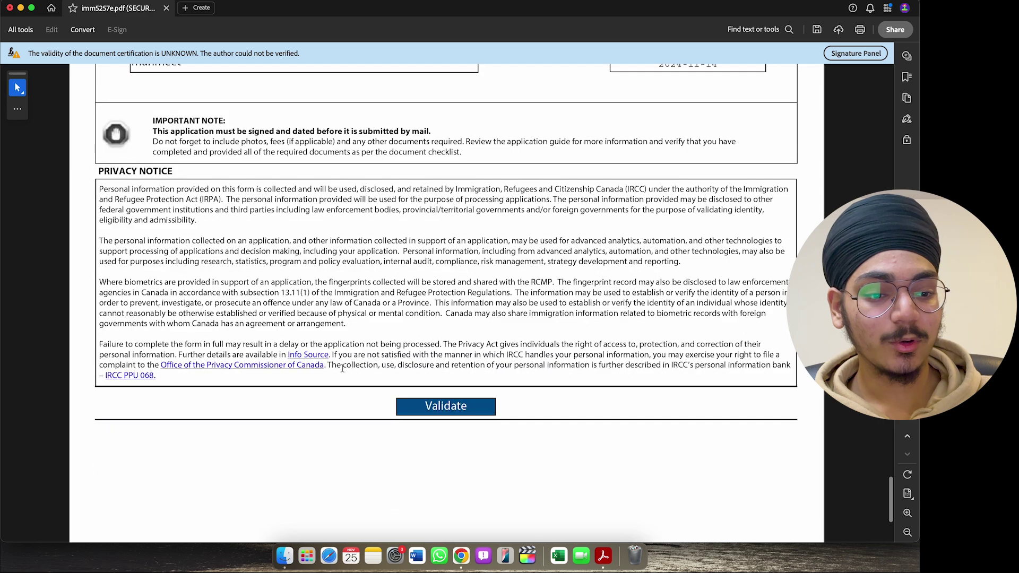
click(440, 408)
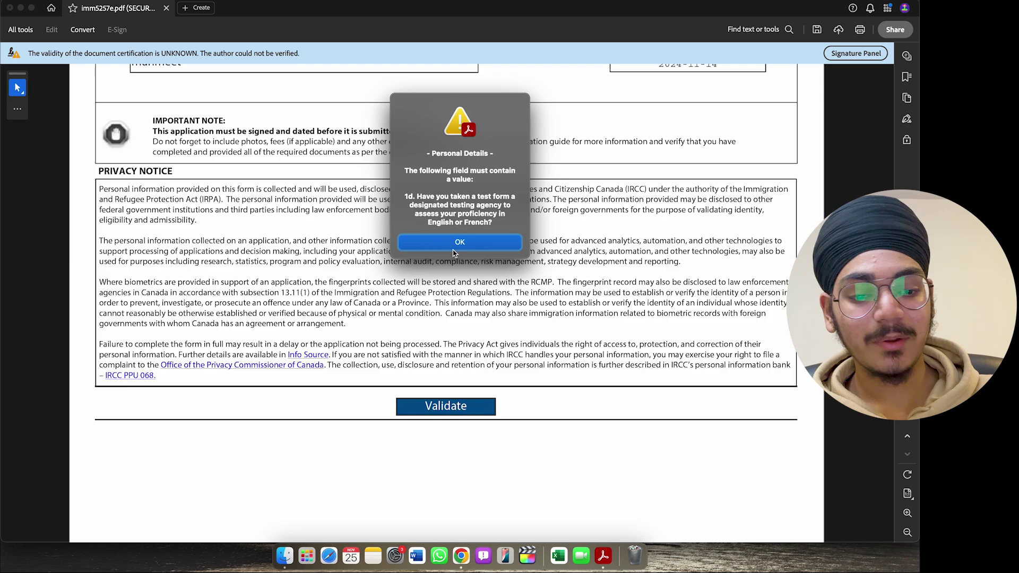
click(454, 247)
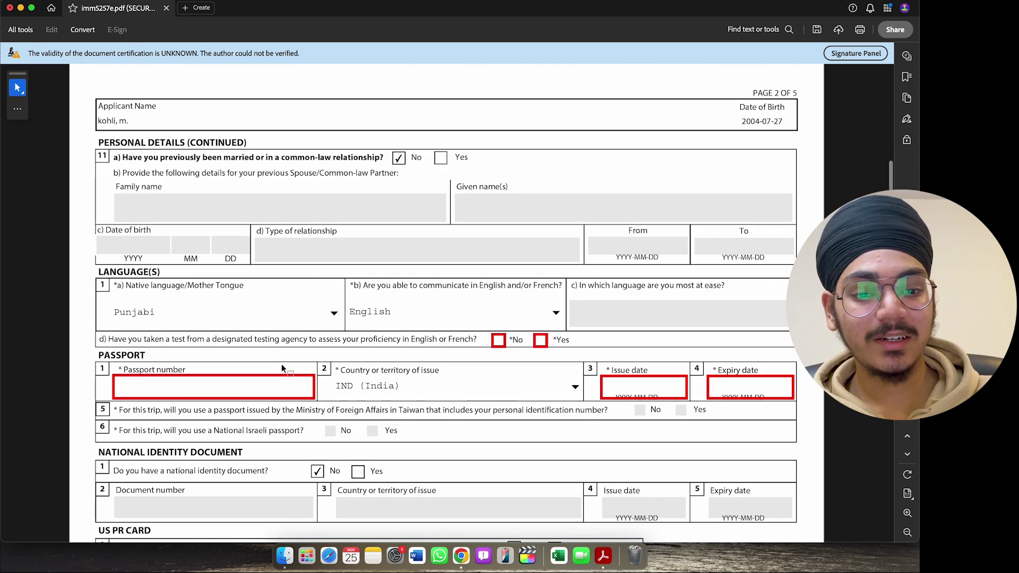
scroll(311, 306, down, 3)
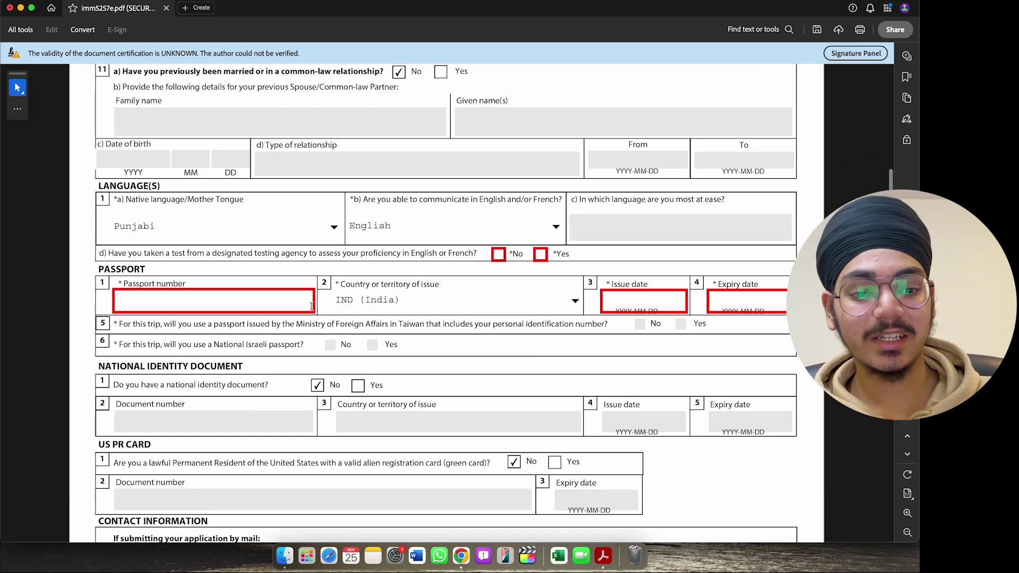
scroll(459, 335, up, 5)
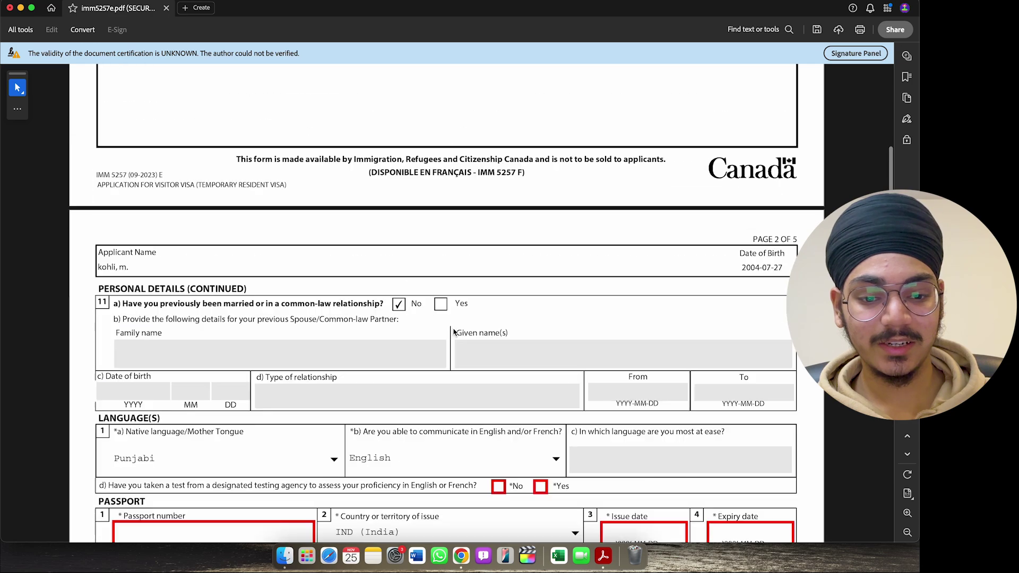
scroll(446, 343, down, 7)
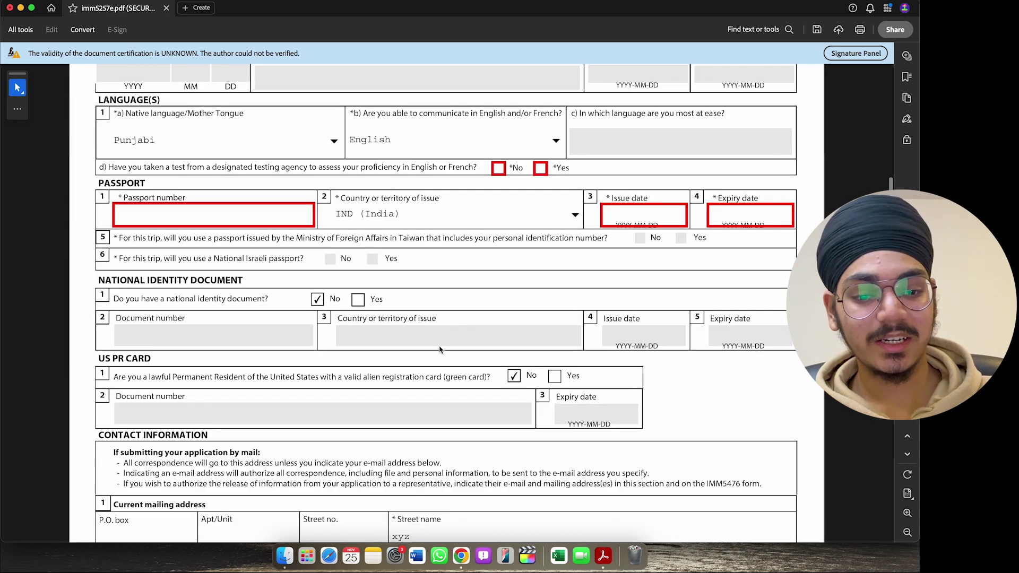